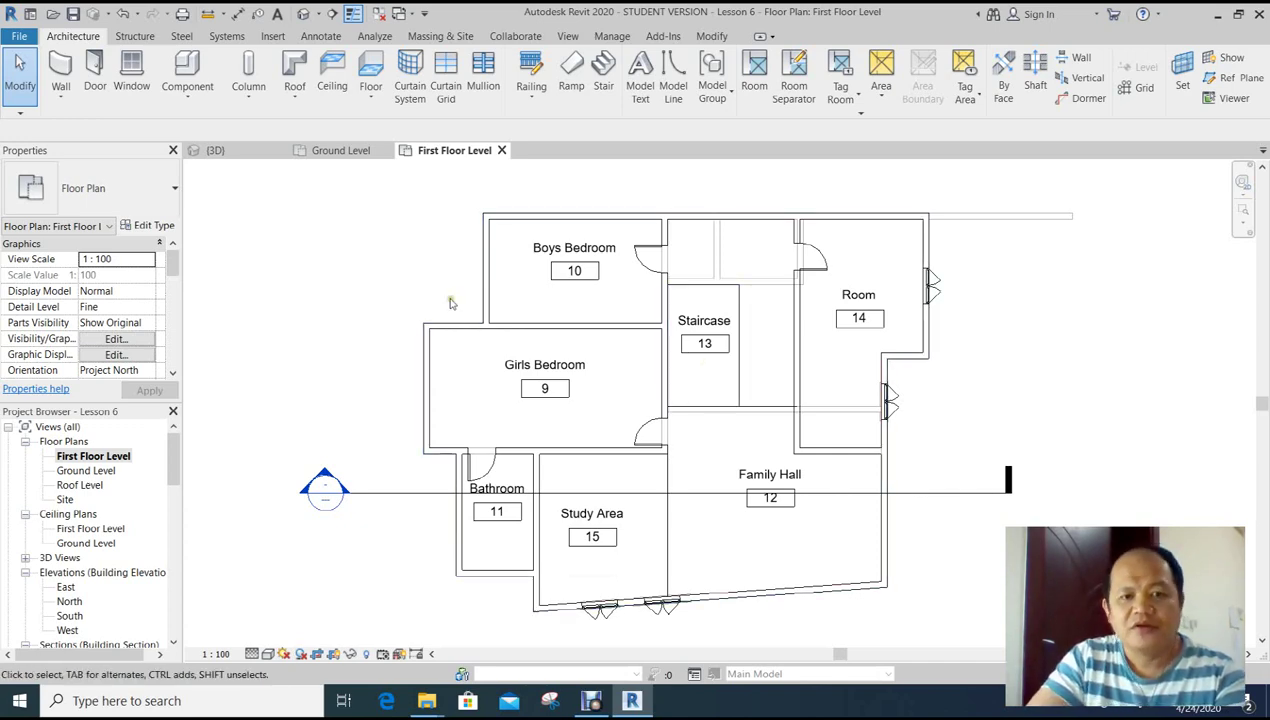
Zoom out of the First Floor Level plan to see the whole floor.
{"action": "scroll", "coordinate": [440, 338], "scroll_direction": "down", "scroll_amount": 1}
{"action": "scroll", "coordinate": [440, 338], "scroll_direction": "down", "scroll_amount": 1}
{"action": "scroll", "coordinate": [425, 298], "scroll_direction": "down", "scroll_amount": 1}
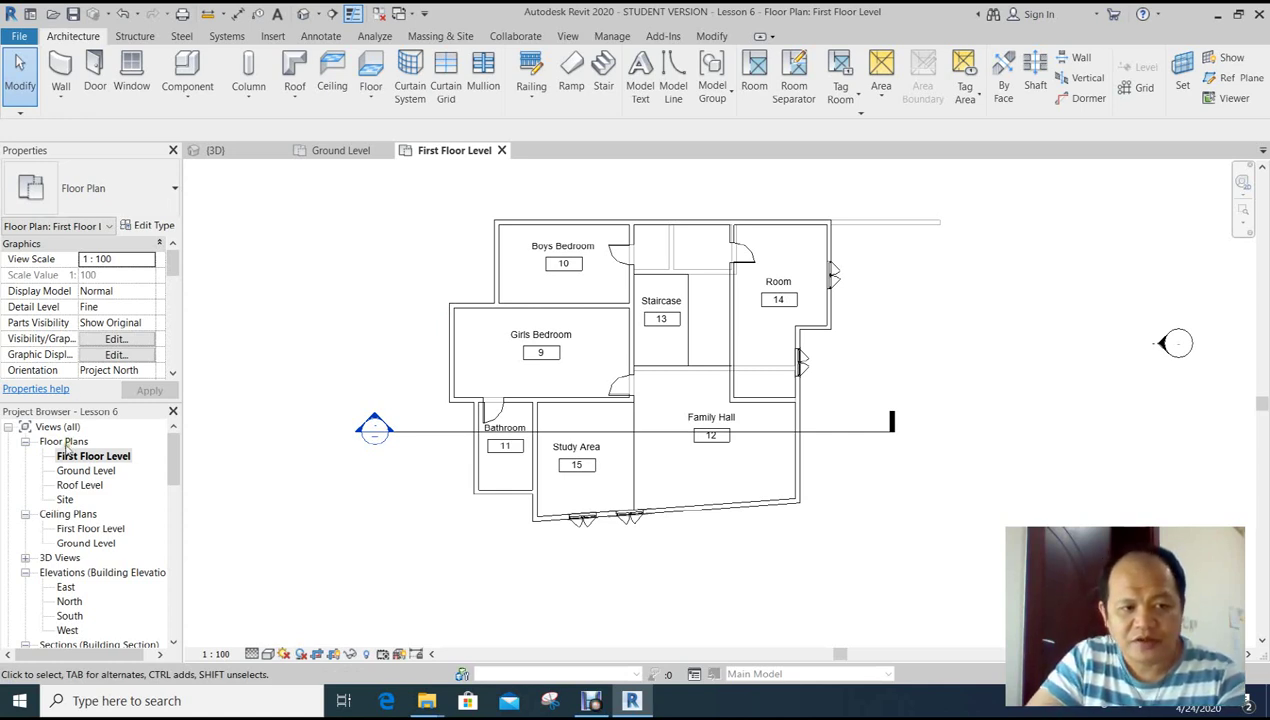
{"action": "double_click", "coordinate": [65, 499]}
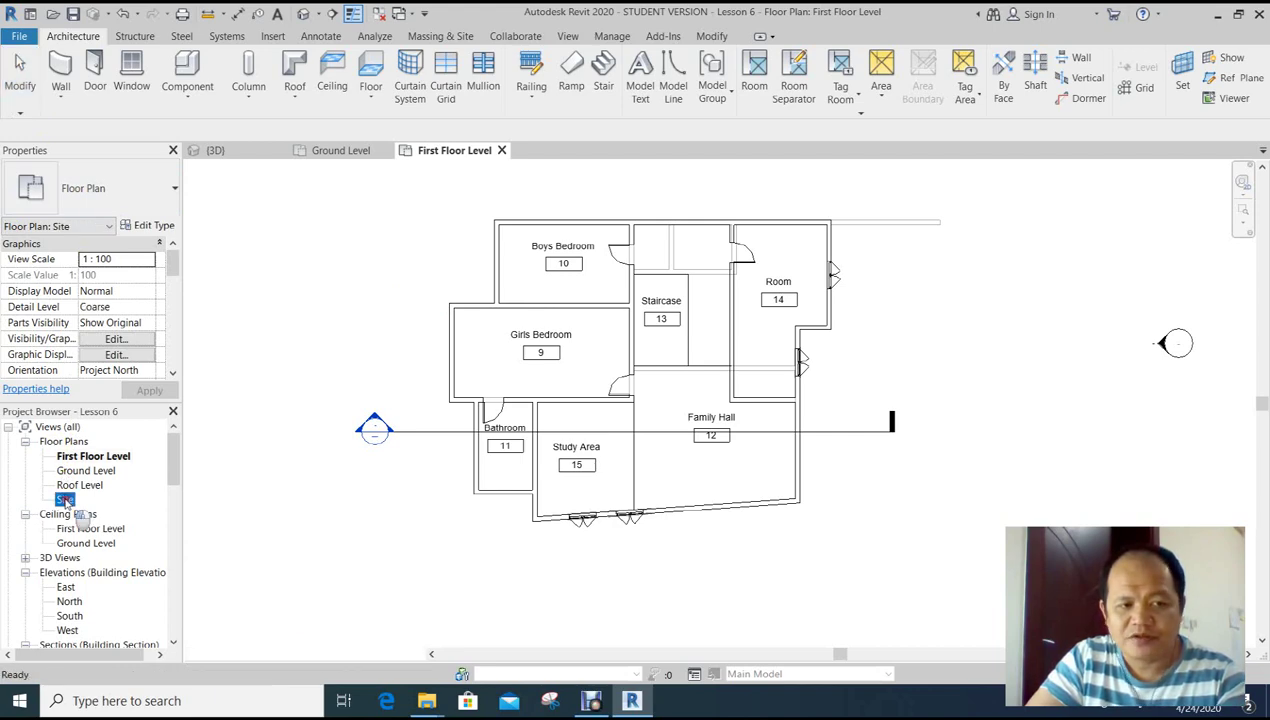
{"action": "middle_click_drag", "start_coordinate": [943, 540], "coordinate": [938, 564]}
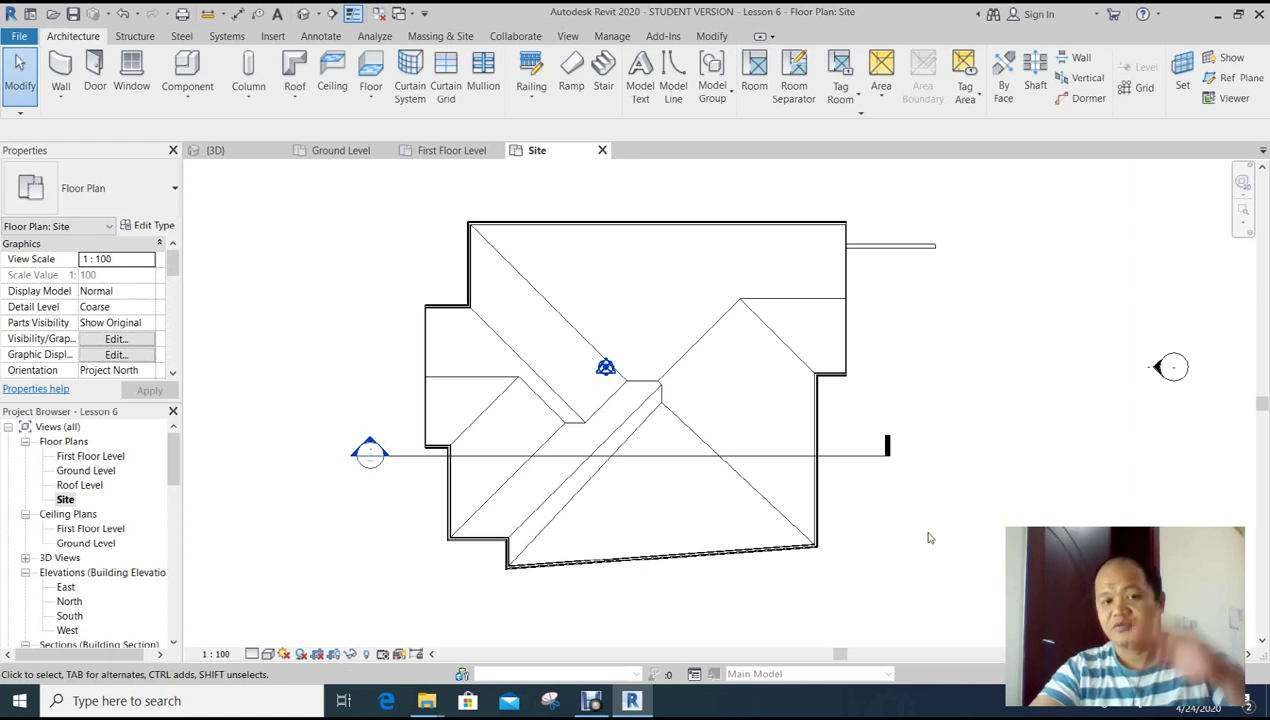
{"action": "scroll", "coordinate": [692, 357], "scroll_direction": "down", "scroll_amount": 2}
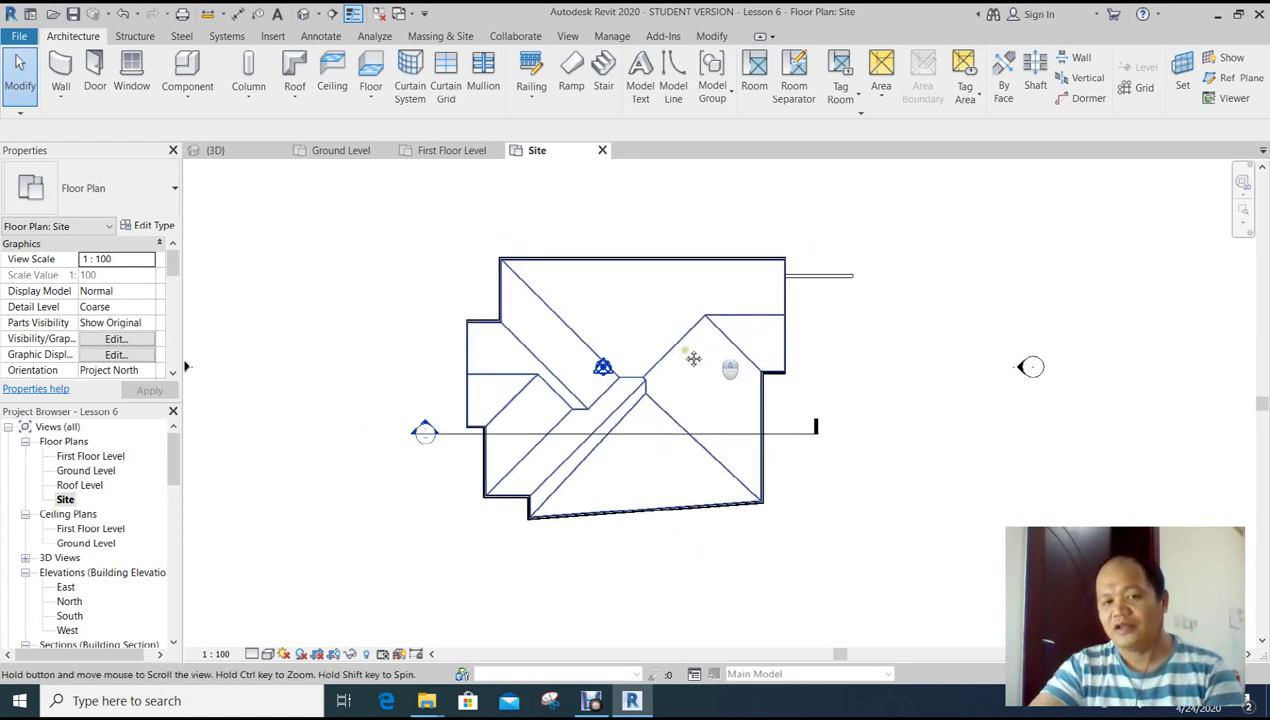
{"action": "middle_click_drag", "start_coordinate": [692, 357], "coordinate": [660, 361]}
{"action": "scroll", "coordinate": [817, 392], "scroll_direction": "up", "scroll_amount": 1}
{"action": "middle_click_drag", "start_coordinate": [817, 392], "coordinate": [824, 405]}
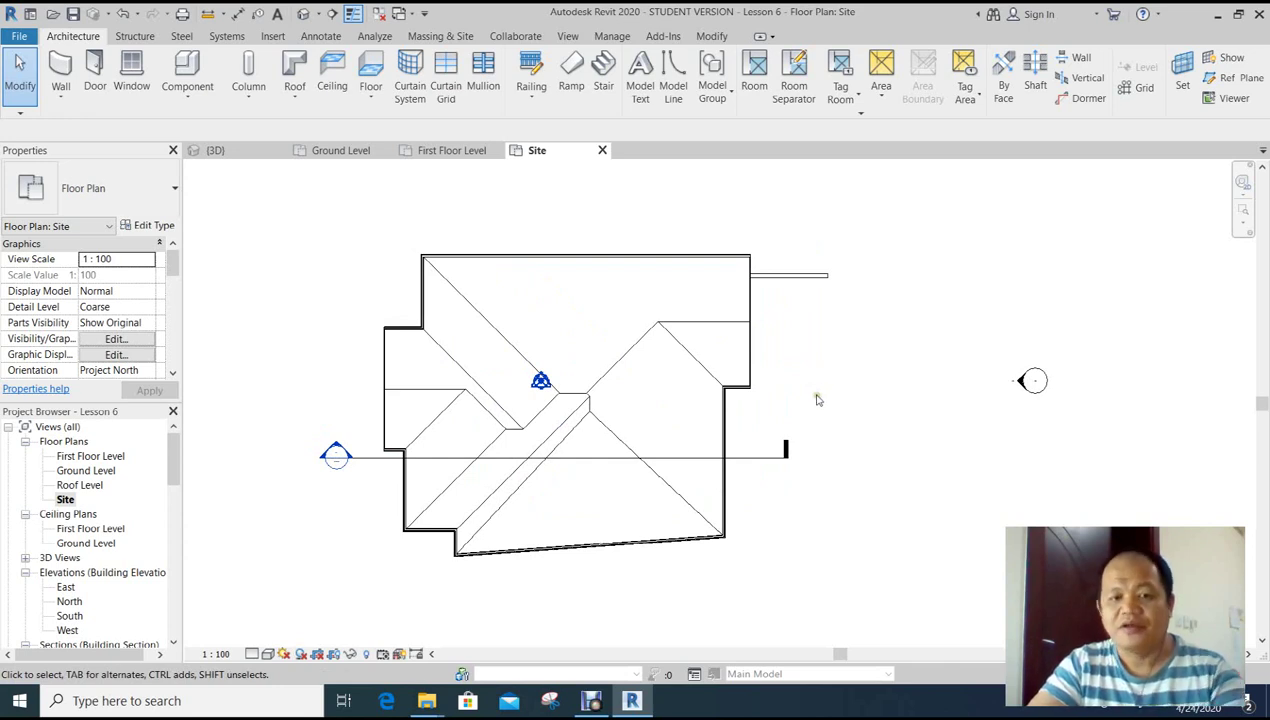
{"action": "scroll", "coordinate": [817, 400], "scroll_direction": "up", "scroll_amount": 1}
{"action": "scroll", "coordinate": [808, 377], "scroll_direction": "down", "scroll_amount": 1}
{"action": "scroll", "coordinate": [816, 377], "scroll_direction": "down", "scroll_amount": 1}
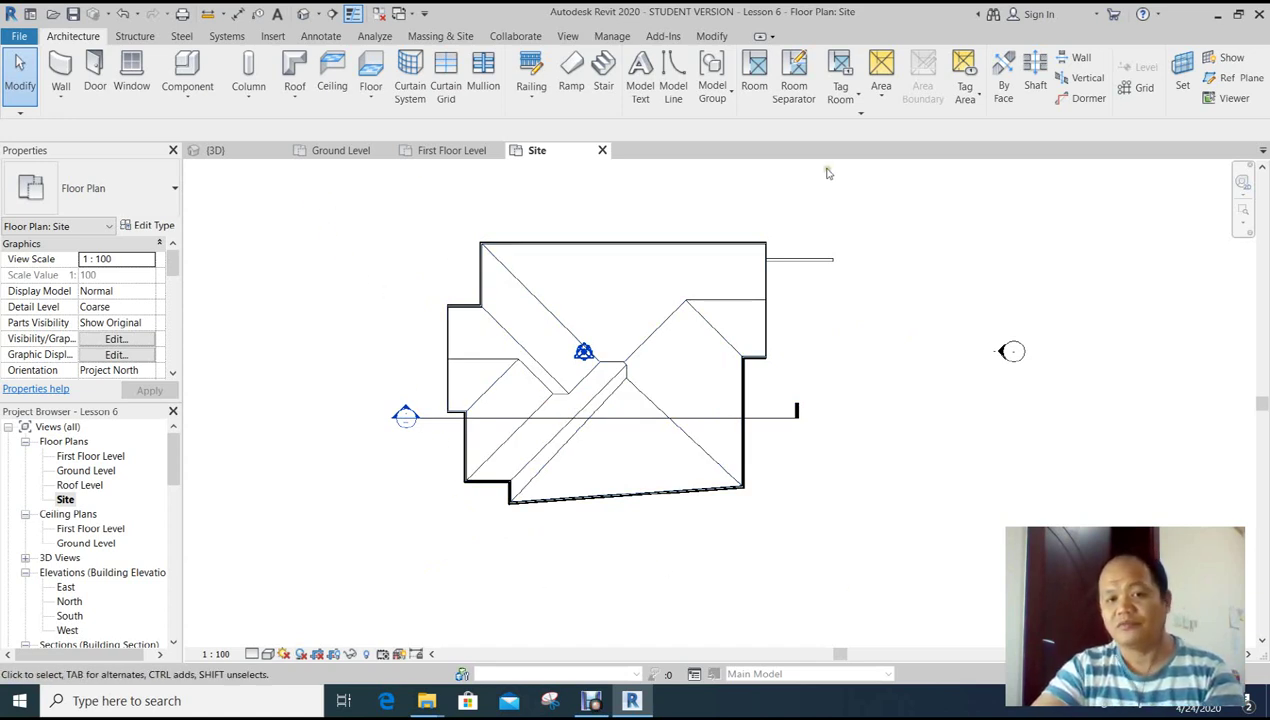
{"action": "middle_click_drag", "start_coordinate": [720, 578], "coordinate": [738, 590]}
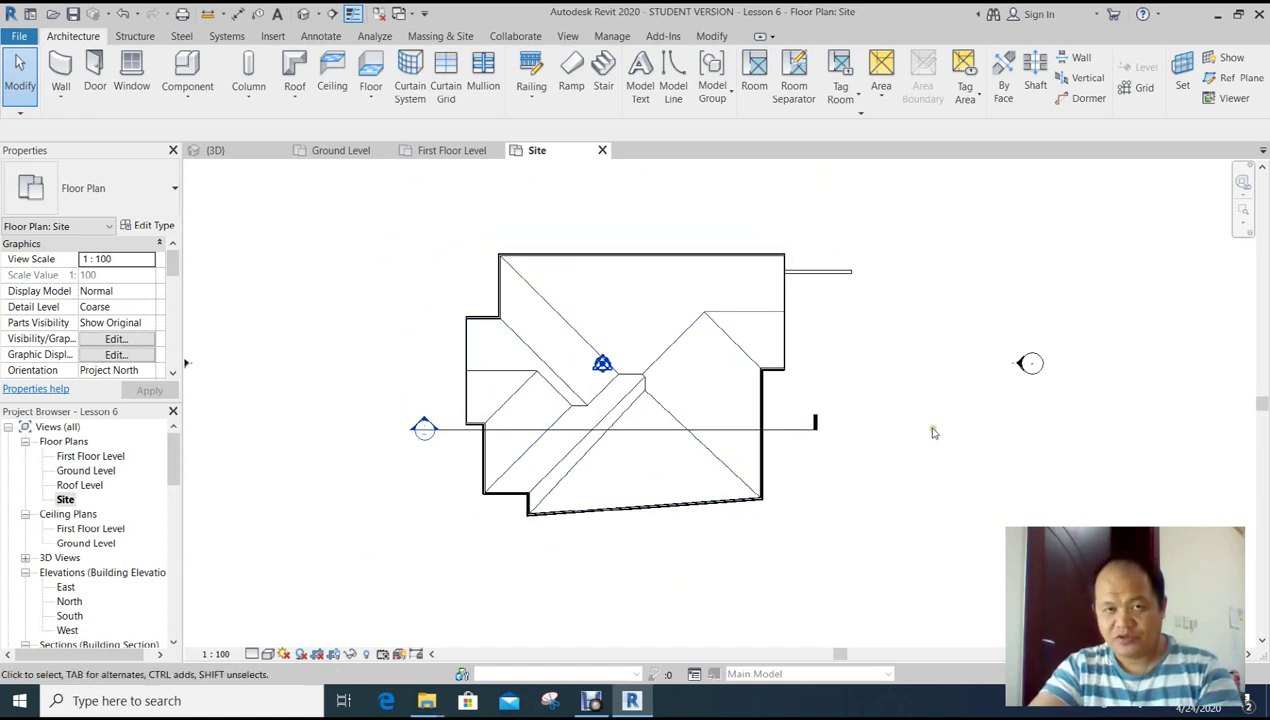
{"action": "scroll", "coordinate": [866, 495], "scroll_direction": "up", "scroll_amount": 1}
{"action": "scroll", "coordinate": [885, 510], "scroll_direction": "up", "scroll_amount": 1}
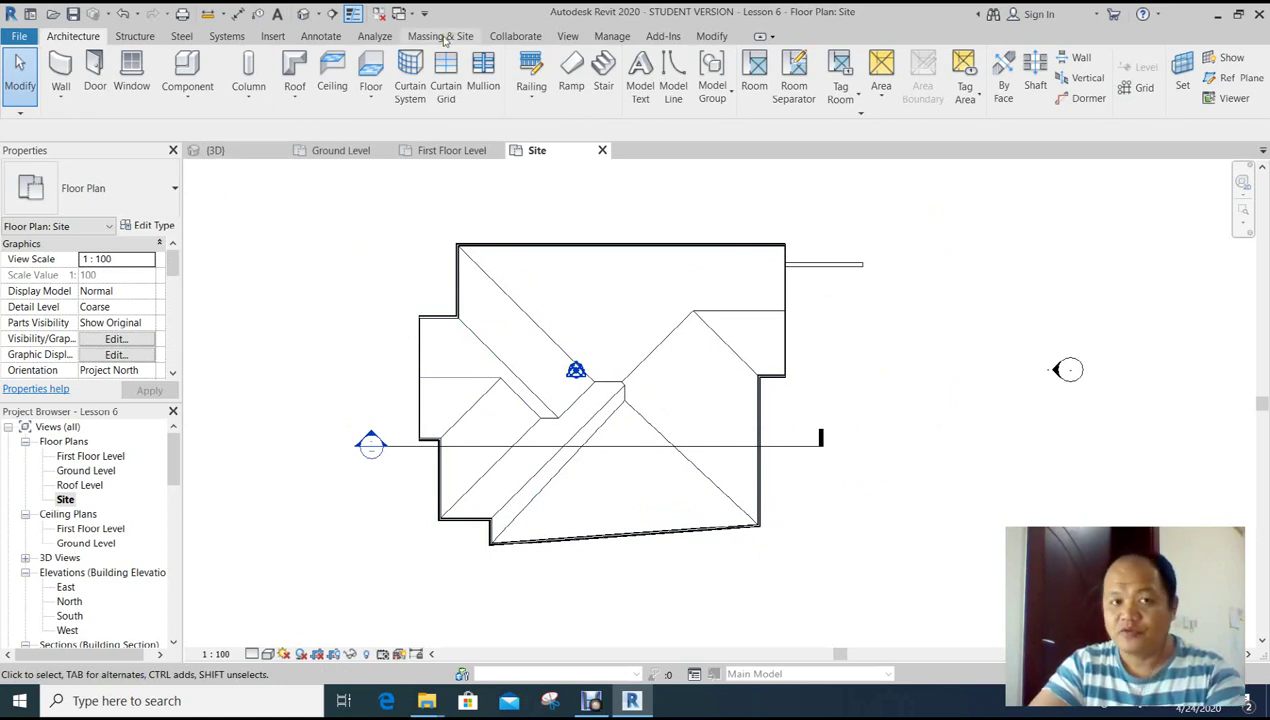
Start a new property line from Massing & Site and move its creation prompt aside.
{"action": "left_click", "coordinate": [445, 39]}
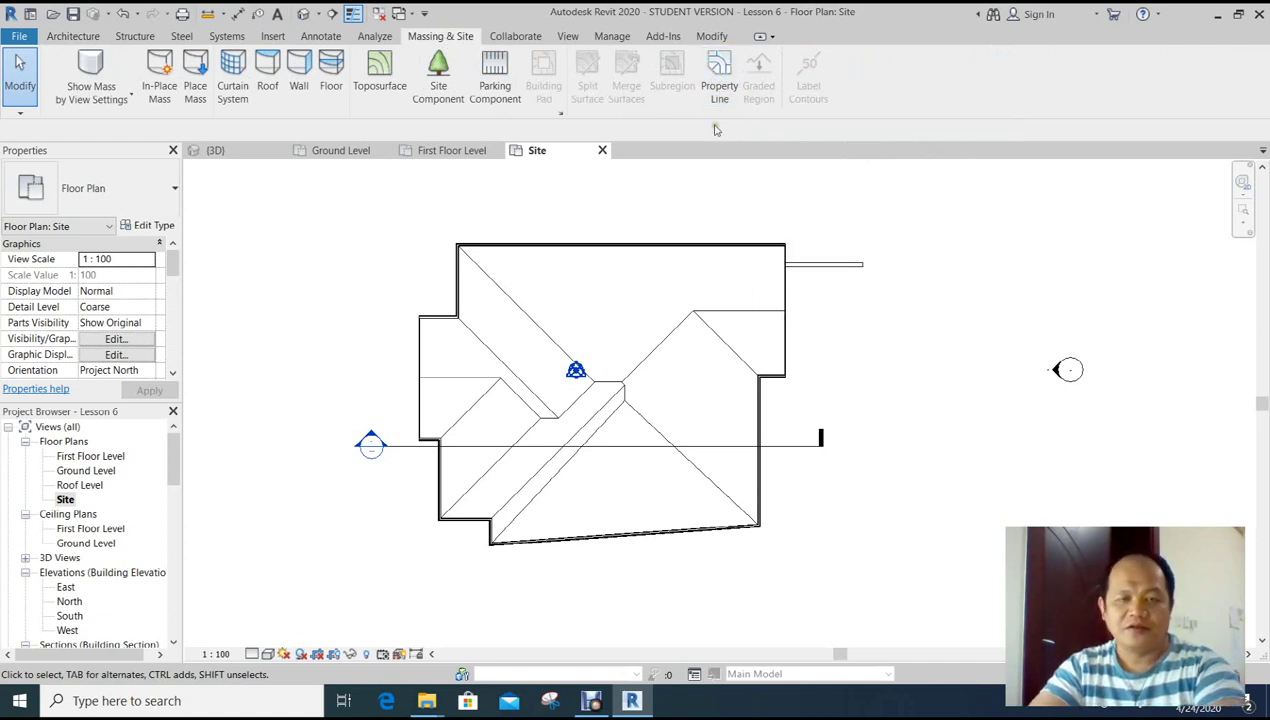
{"action": "left_click", "coordinate": [718, 80]}
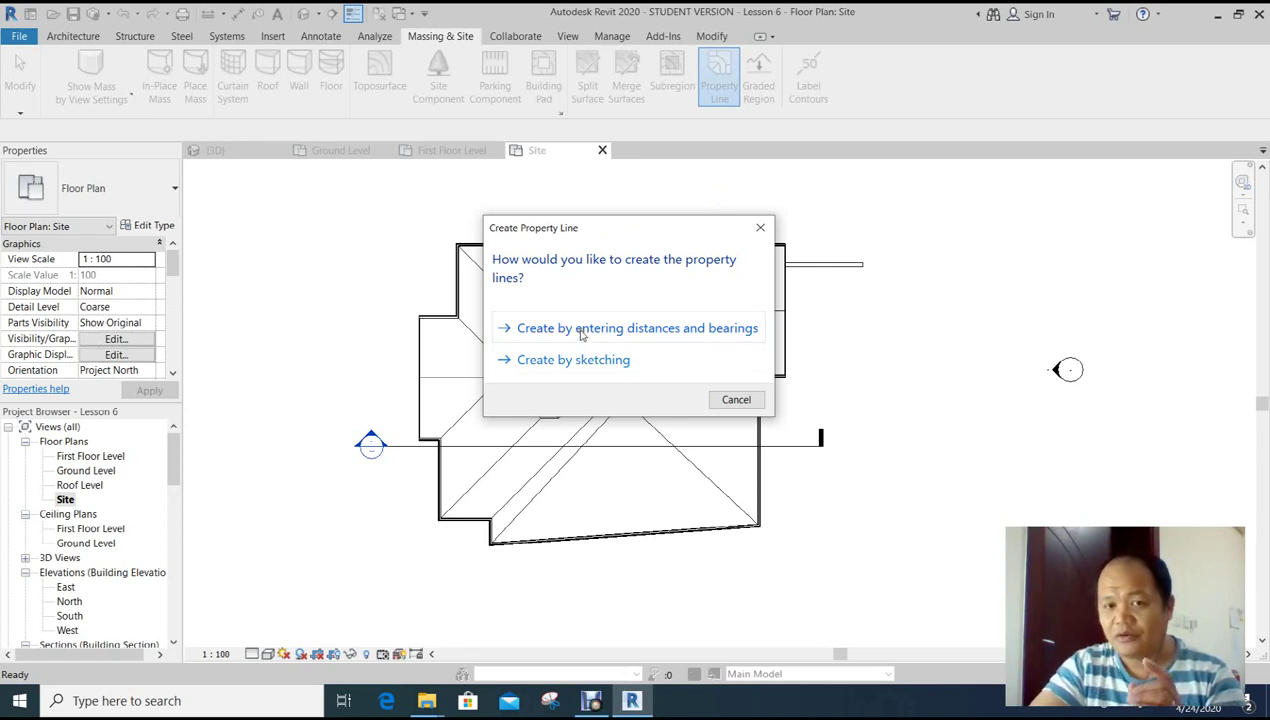
{"action": "left_click_drag", "start_coordinate": [626, 229], "coordinate": [480, 197]}
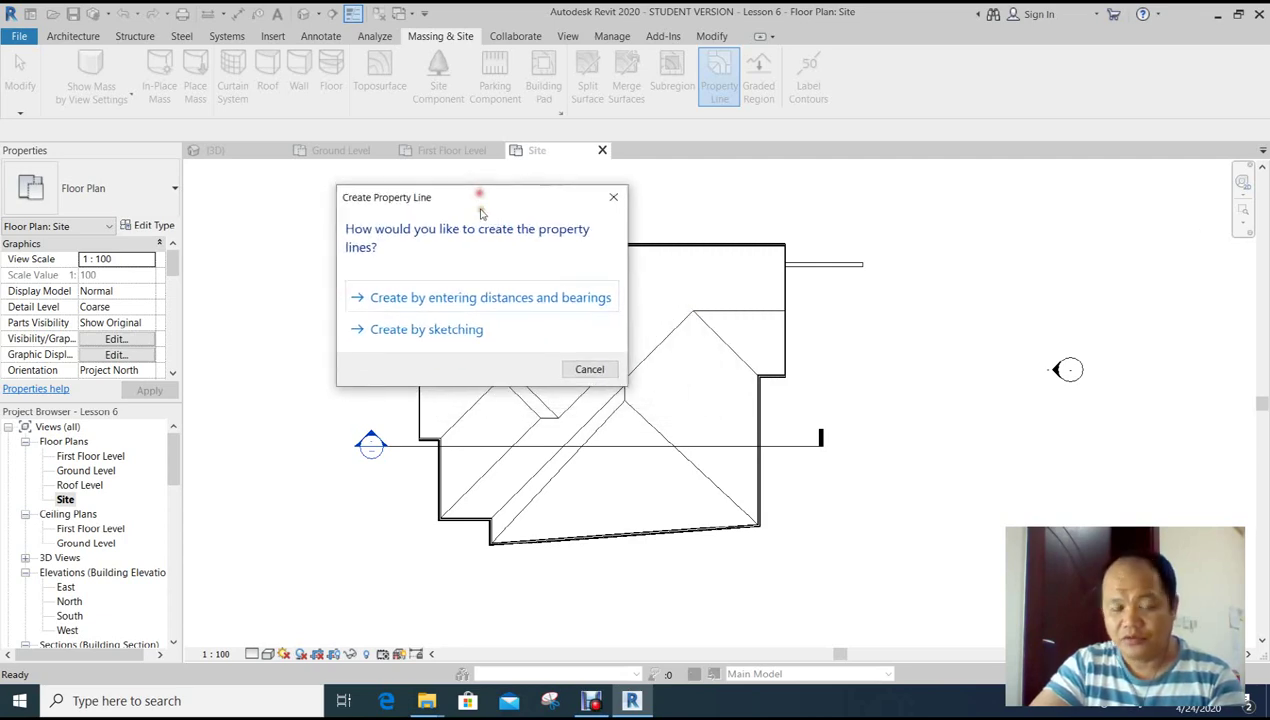
Open the distance-and-bearing table and inspect its first row (0.0, N 90° 00' 00" E).
{"action": "left_click", "coordinate": [415, 297]}
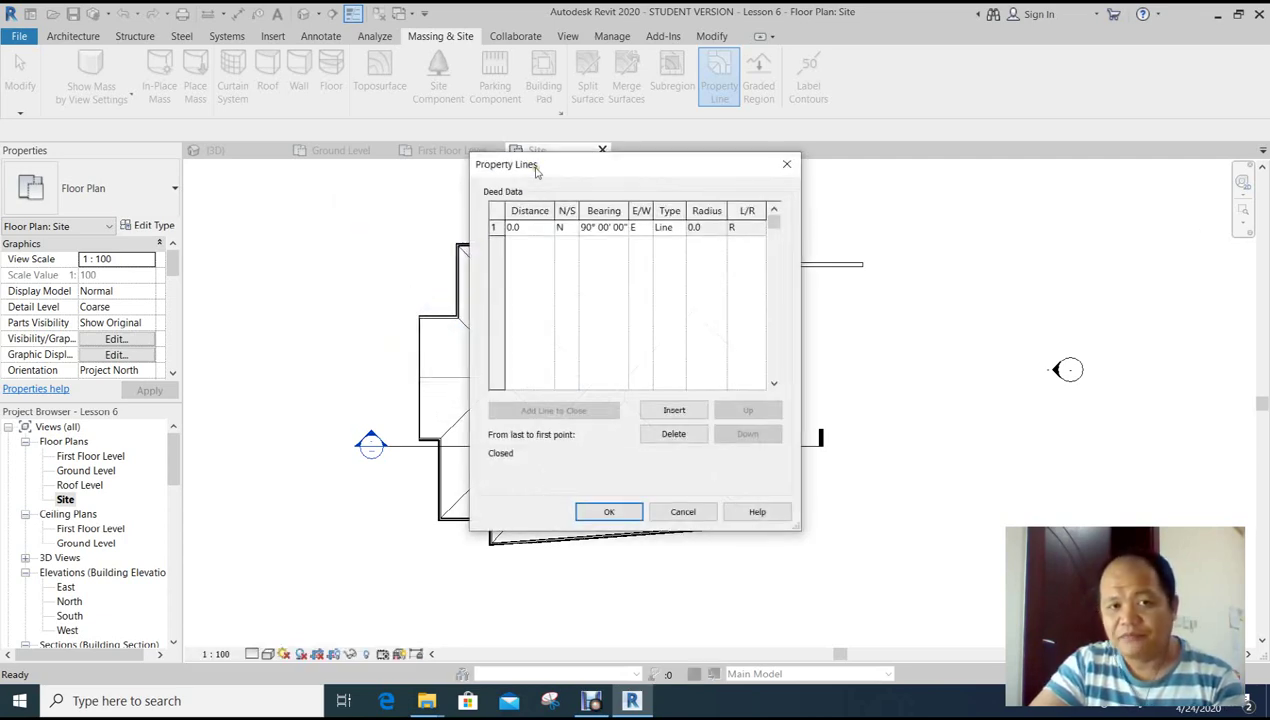
{"action": "left_click_drag", "start_coordinate": [567, 164], "coordinate": [367, 172]}
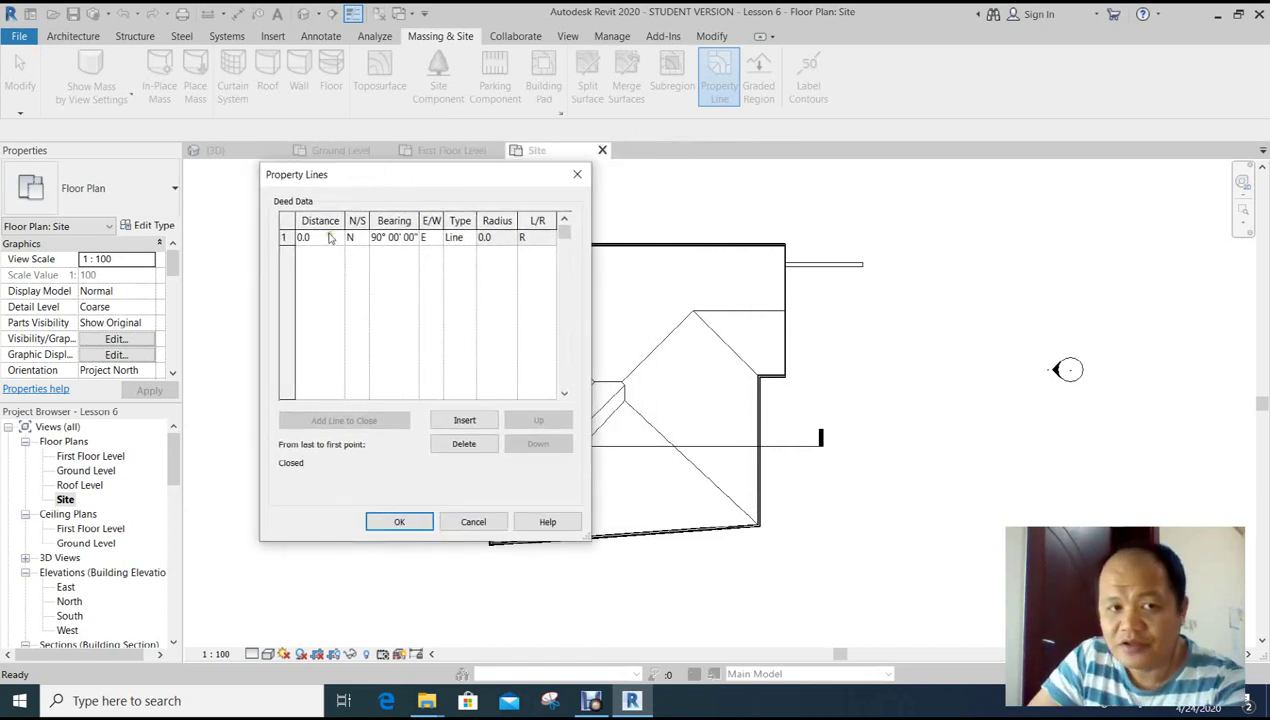
{"action": "left_click", "coordinate": [316, 238]}
{"action": "left_click", "coordinate": [364, 244]}
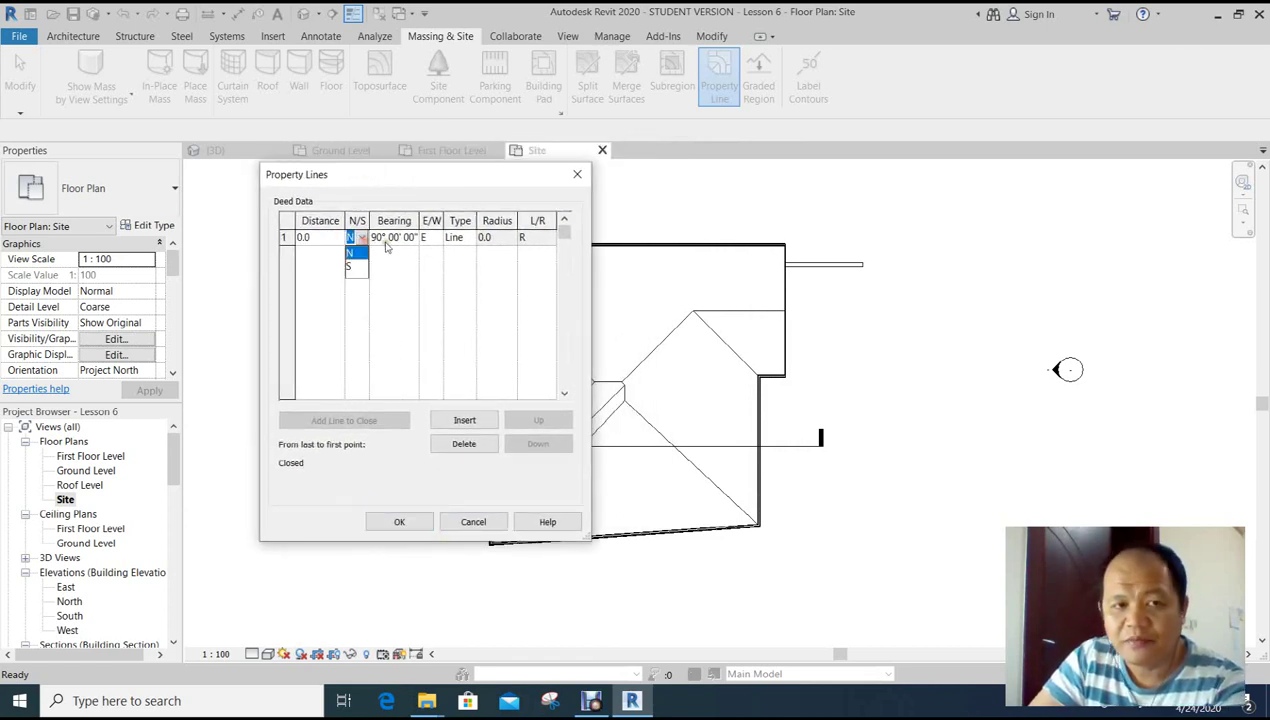
{"action": "left_click", "coordinate": [355, 251]}
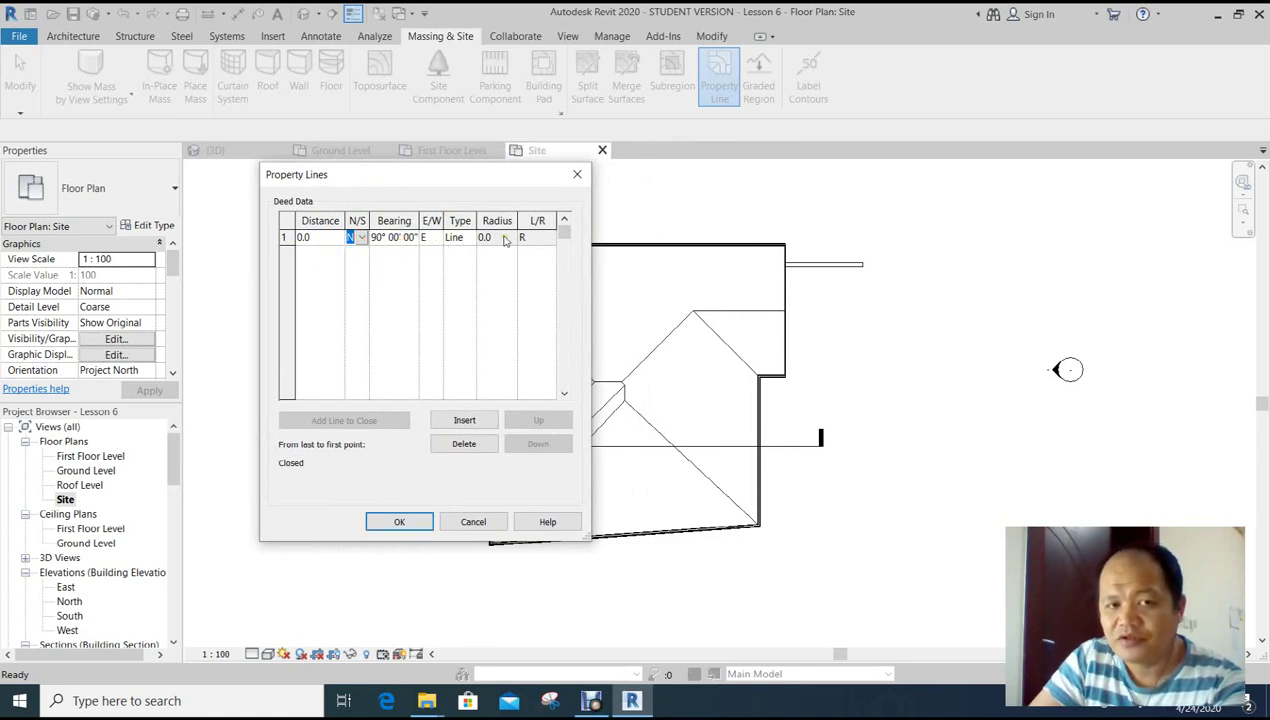
{"action": "left_click_drag", "start_coordinate": [447, 179], "coordinate": [453, 178]}
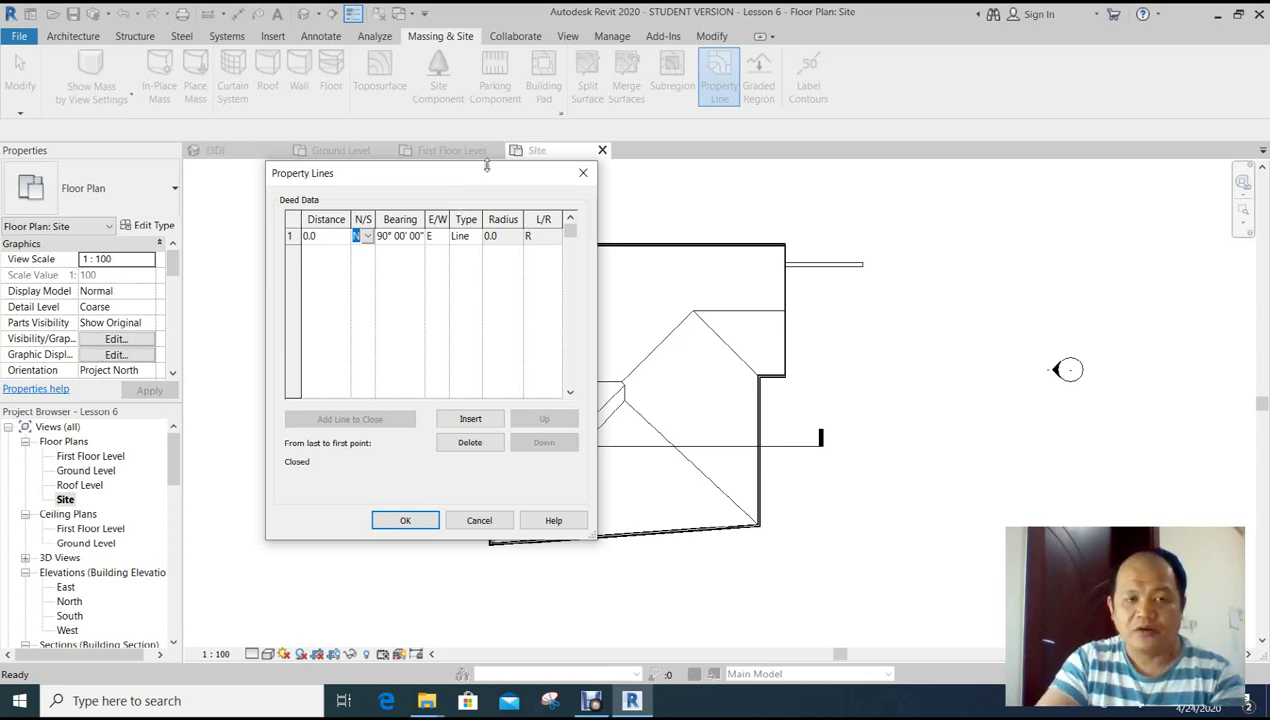
{"action": "left_click_drag", "start_coordinate": [436, 180], "coordinate": [540, 175]}
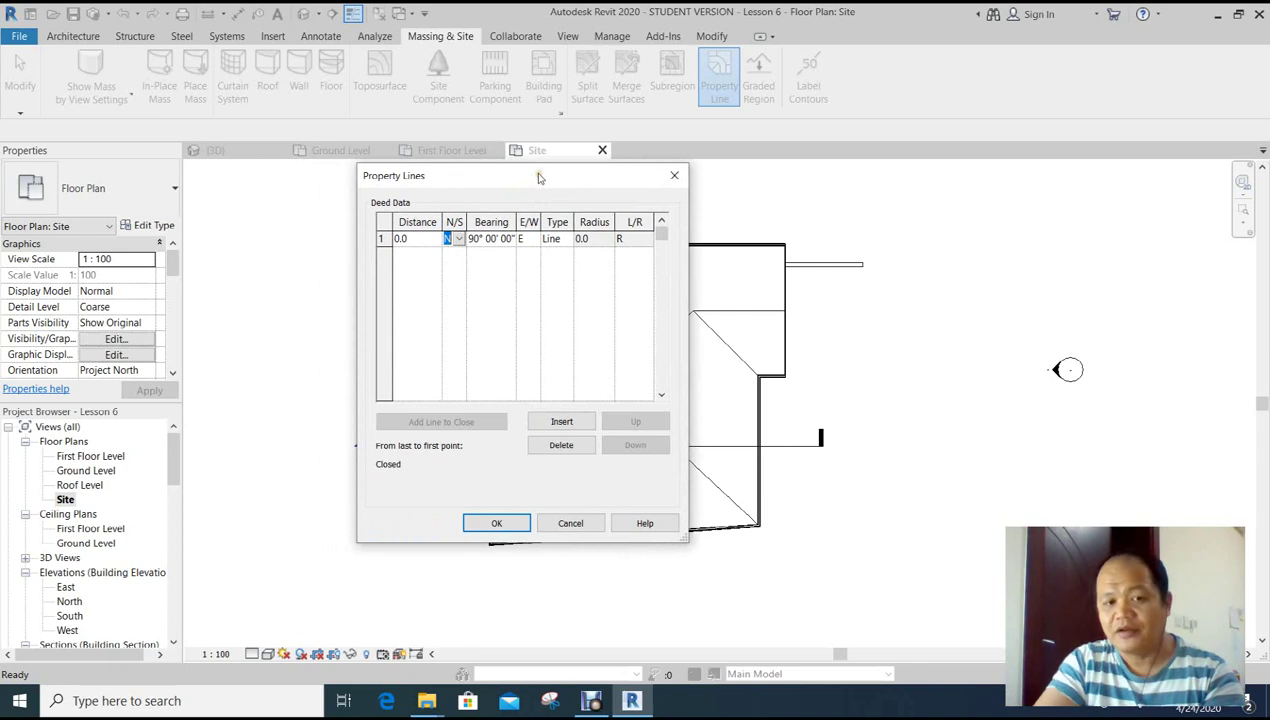
{"action": "left_click_drag", "start_coordinate": [557, 176], "coordinate": [615, 163]}
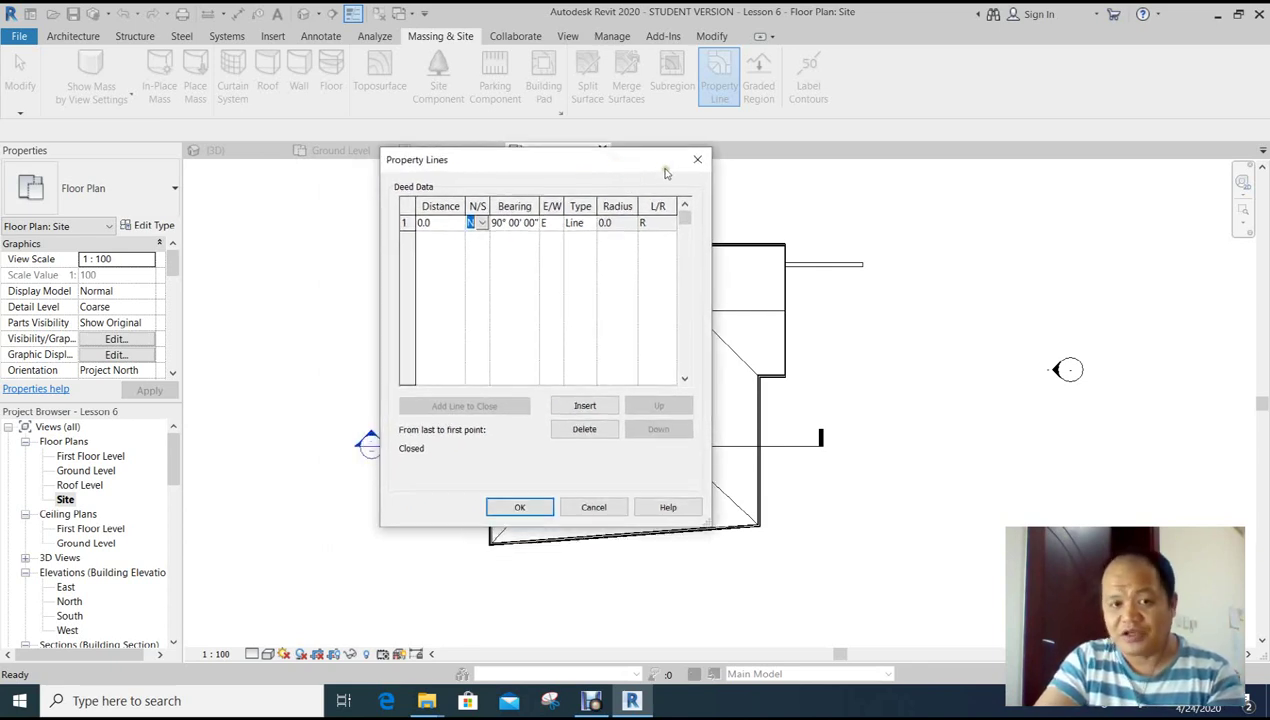
Close the deed table and restart the property line in sketch mode.
{"action": "left_click", "coordinate": [594, 507]}
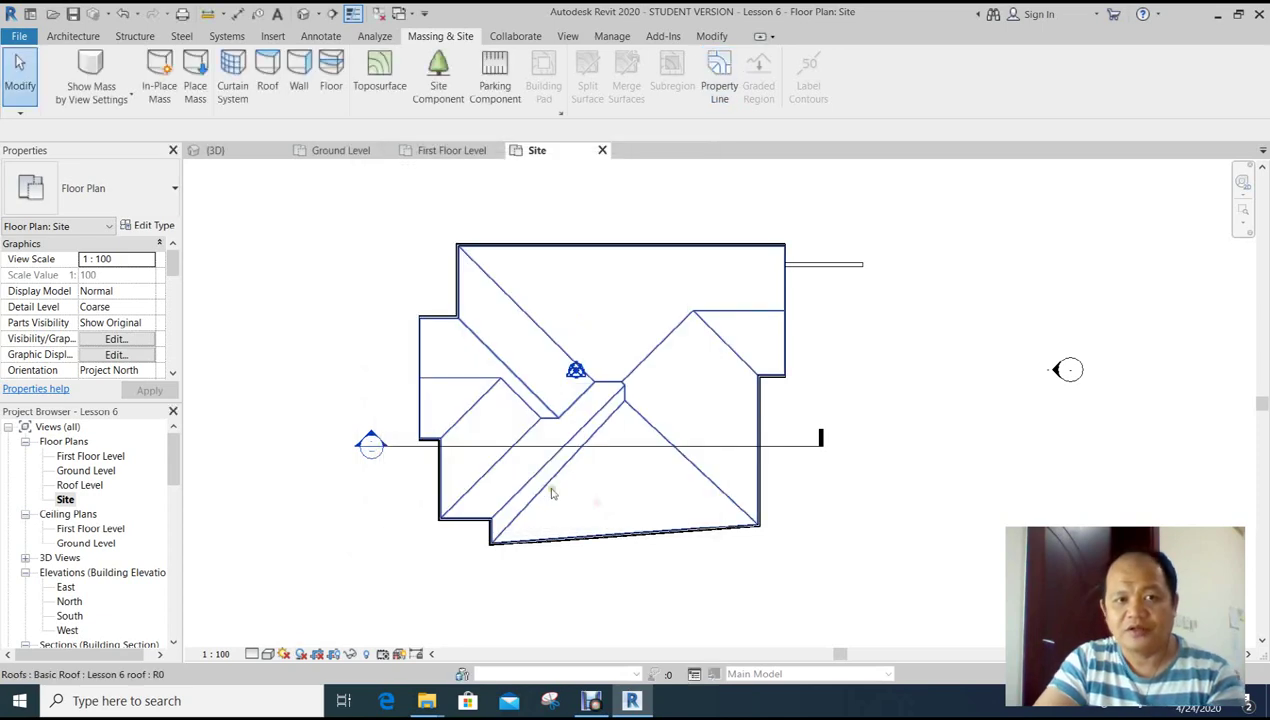
{"action": "left_click", "coordinate": [719, 75]}
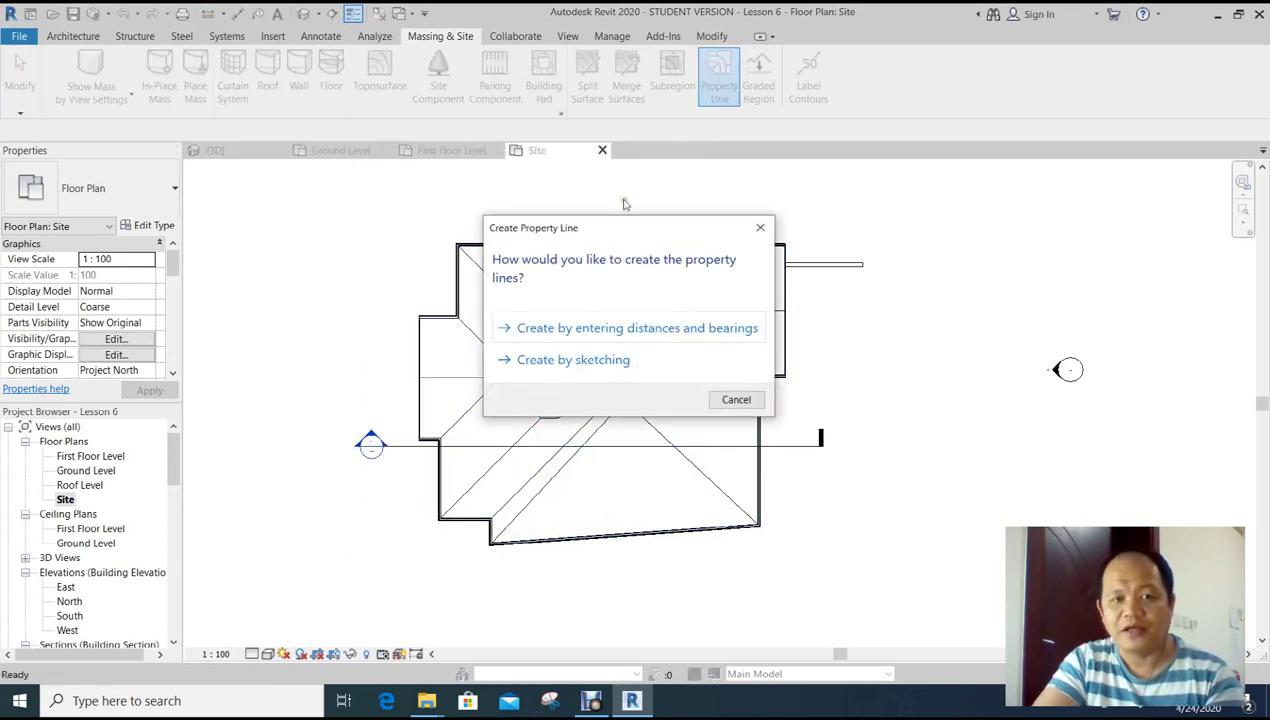
{"action": "left_click", "coordinate": [605, 362]}
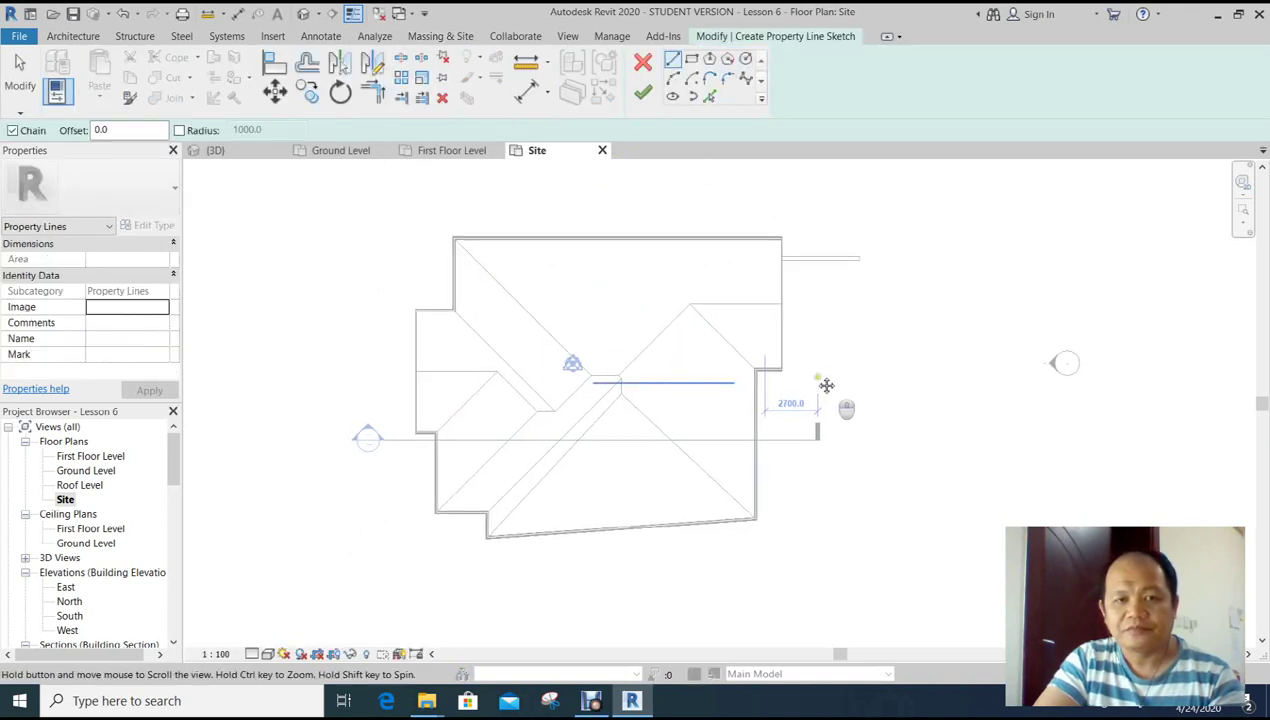
{"action": "middle_click_drag", "start_coordinate": [825, 380], "coordinate": [821, 356]}
{"action": "left_click", "coordinate": [411, 347]}
{"action": "middle_click_drag", "start_coordinate": [398, 282], "coordinate": [404, 312]}
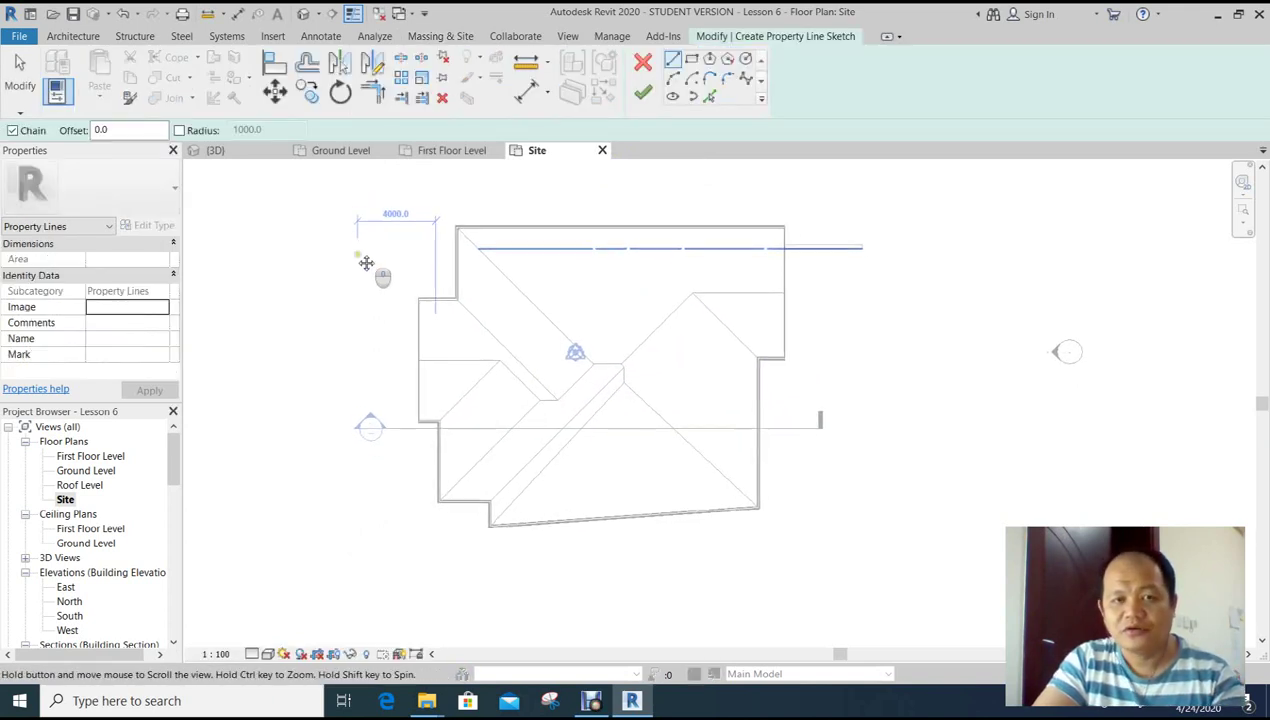
Sketch the top, right and stepped right-side boundary lines around the house.
{"action": "left_click", "coordinate": [673, 62]}
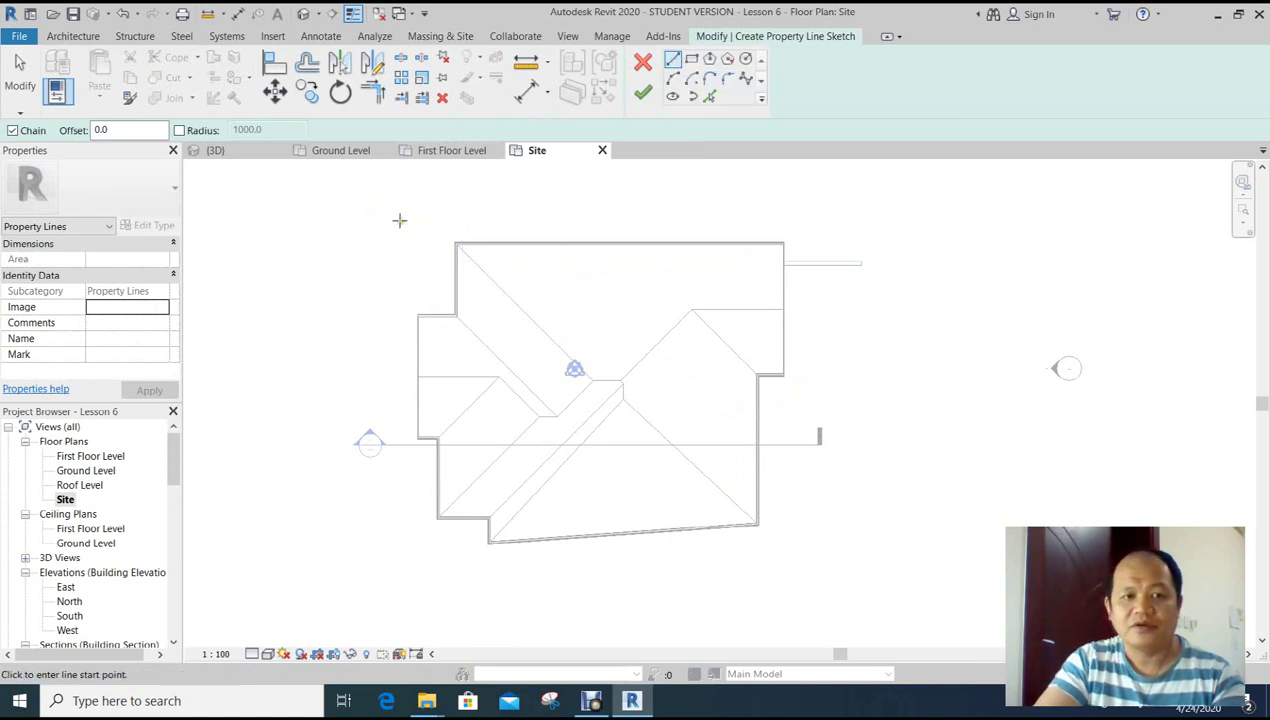
{"action": "left_click", "coordinate": [295, 199]}
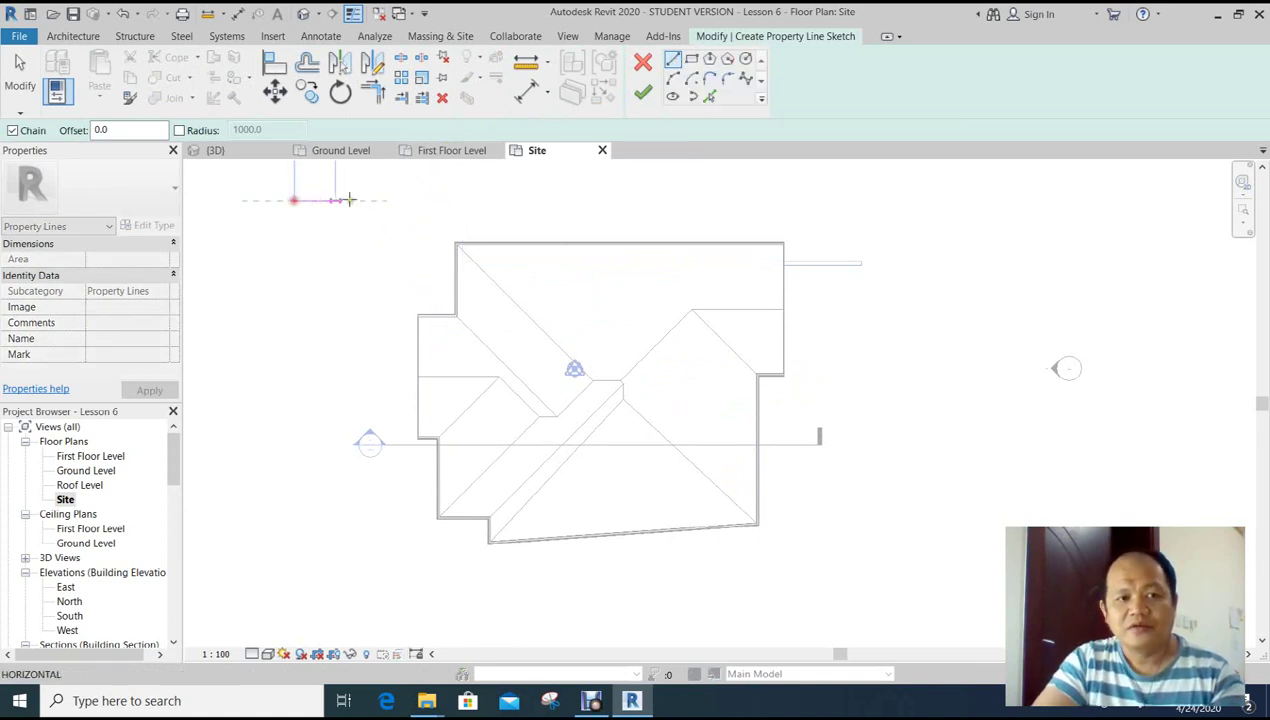
{"action": "left_click", "coordinate": [1108, 200]}
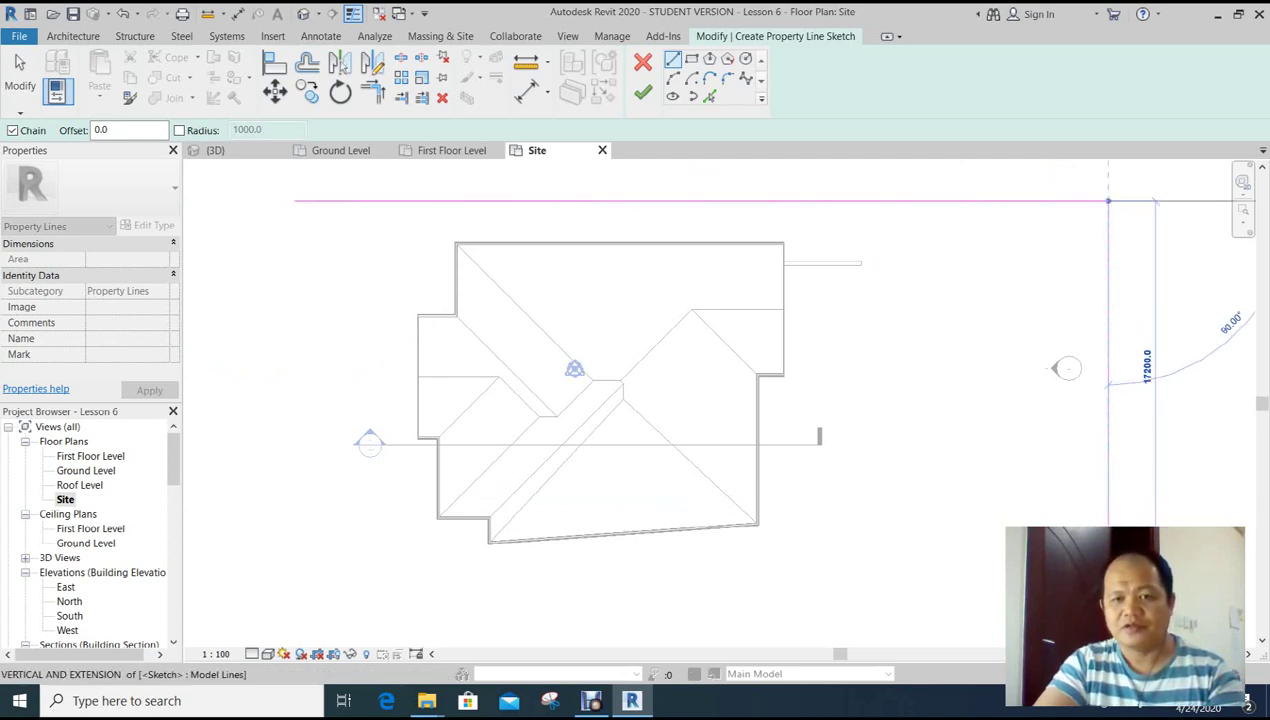
{"action": "left_click", "coordinate": [1108, 455]}
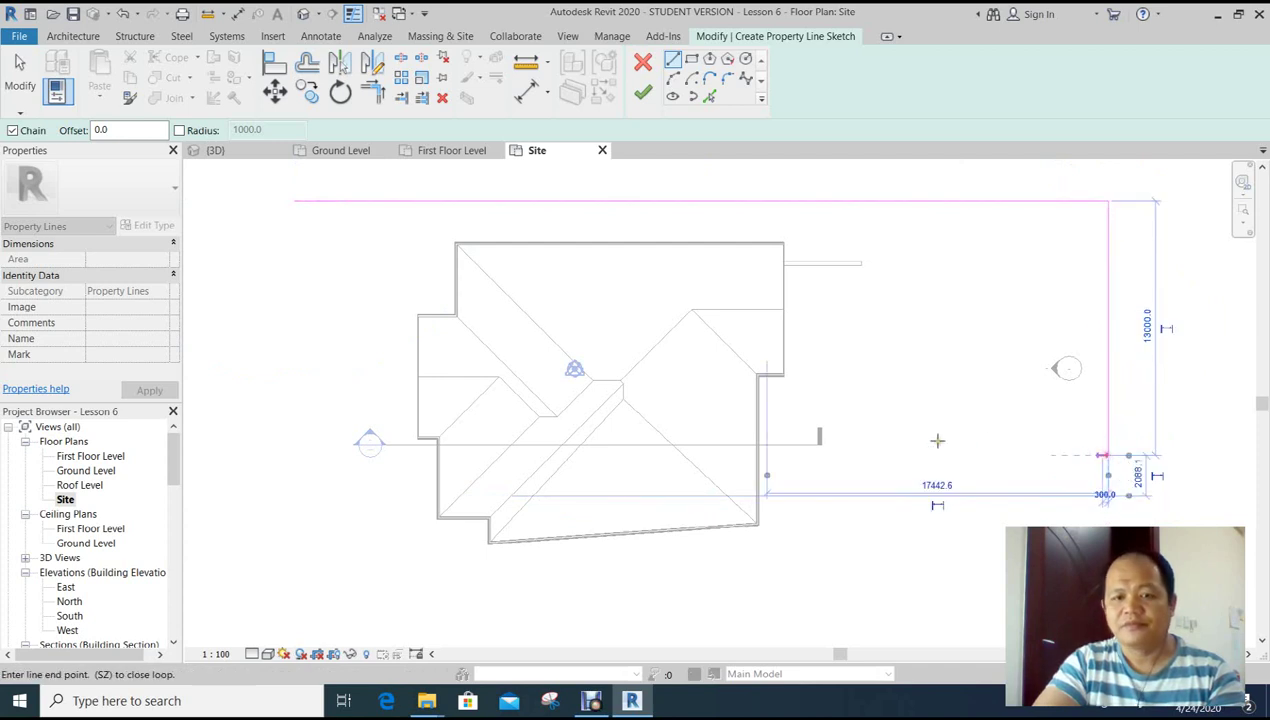
{"action": "left_click", "coordinate": [895, 455]}
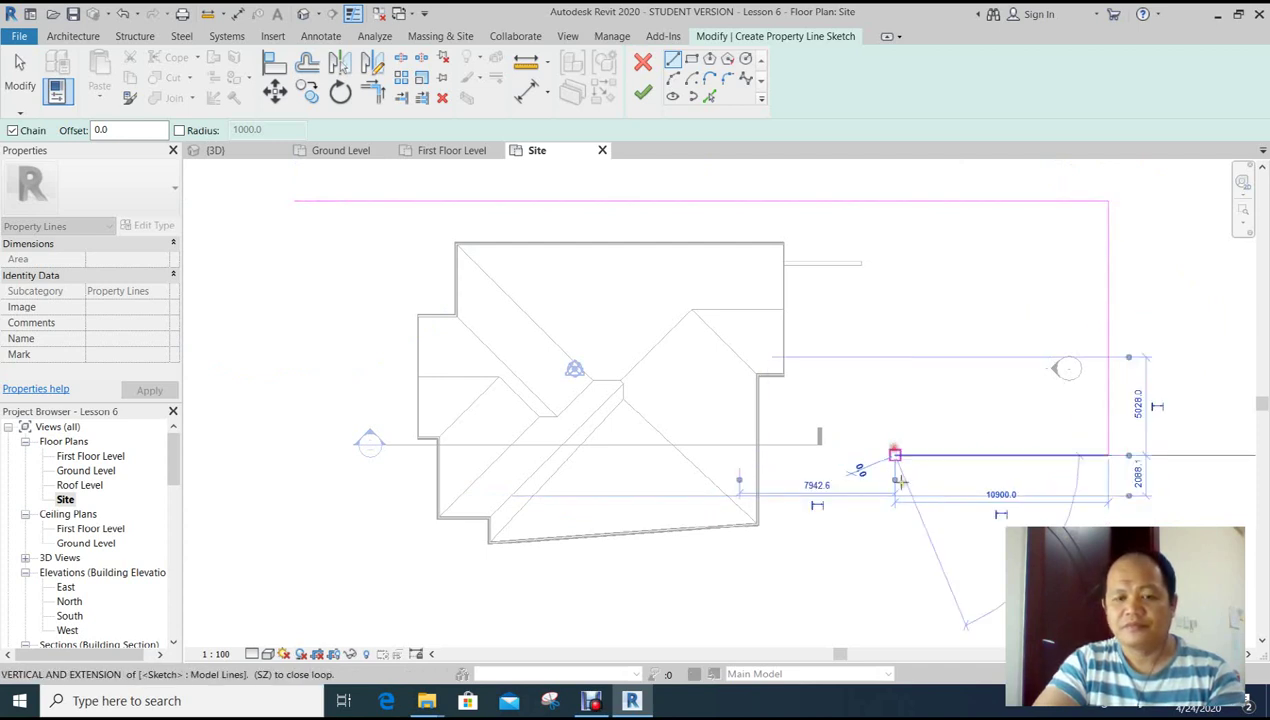
{"action": "left_click", "coordinate": [893, 549]}
Draw the 29700.0 bottom edge and 19971.8 left side to close the boundary.
{"action": "middle_click_drag", "start_coordinate": [751, 547], "coordinate": [828, 510]}
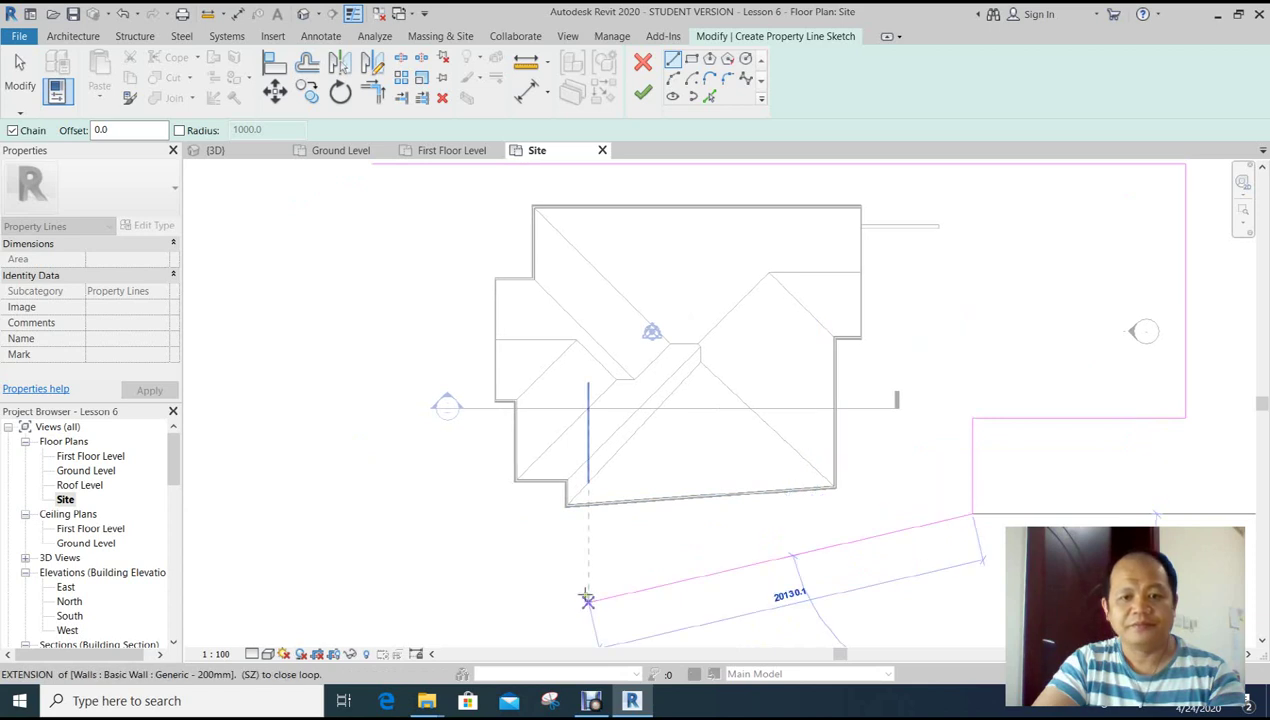
{"action": "scroll", "coordinate": [409, 568], "scroll_direction": "down", "scroll_amount": 1}
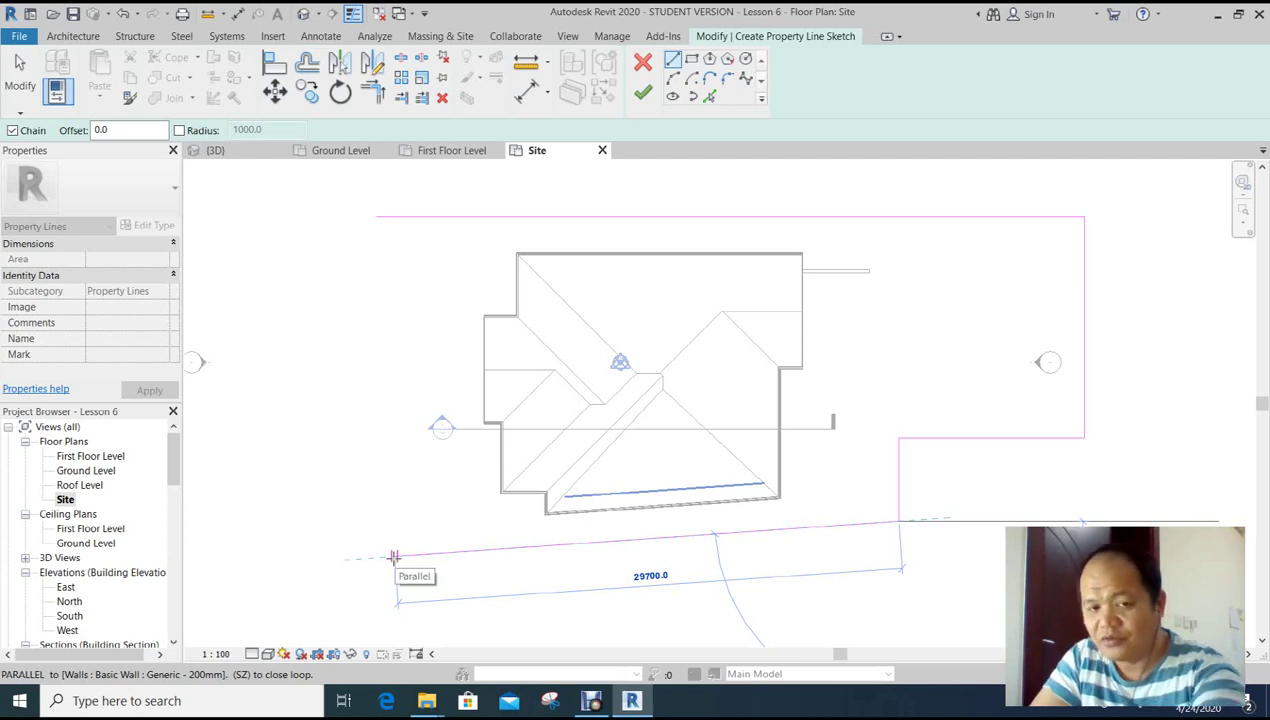
{"action": "scroll", "coordinate": [394, 556], "scroll_direction": "up", "scroll_amount": 1}
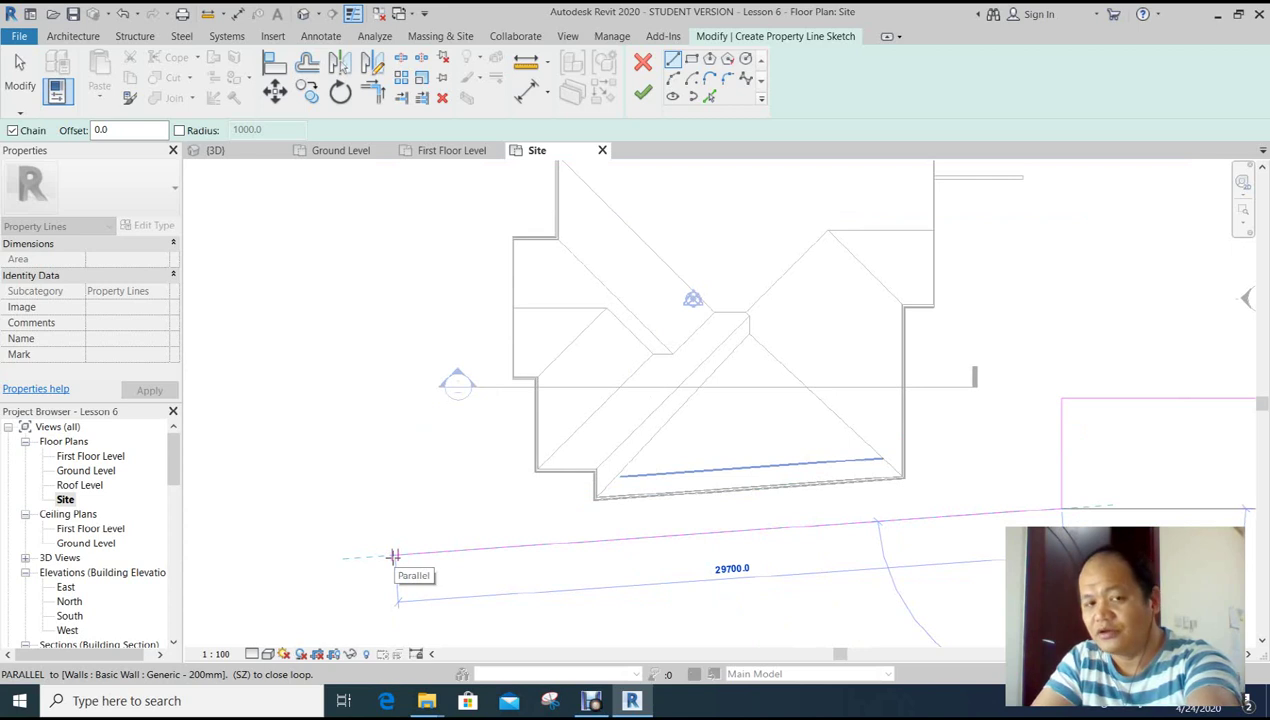
{"action": "left_click", "coordinate": [394, 556]}
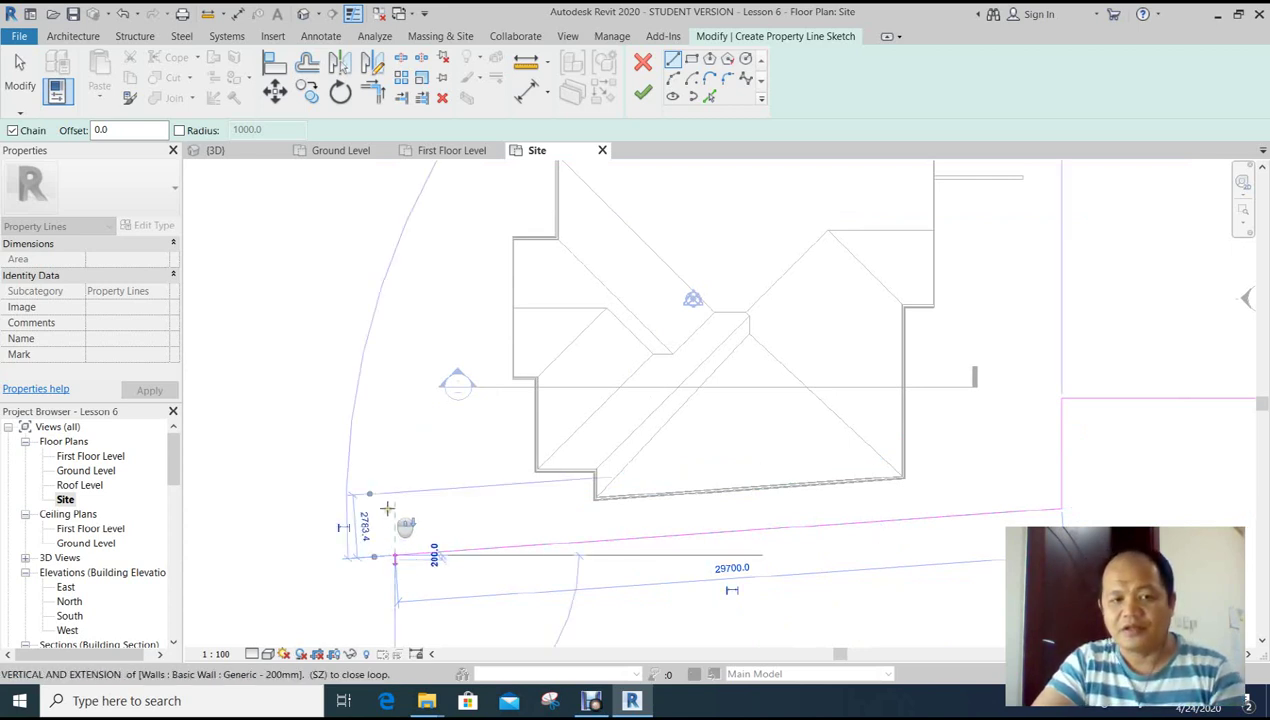
{"action": "scroll", "coordinate": [388, 512], "scroll_direction": "down", "scroll_amount": 2}
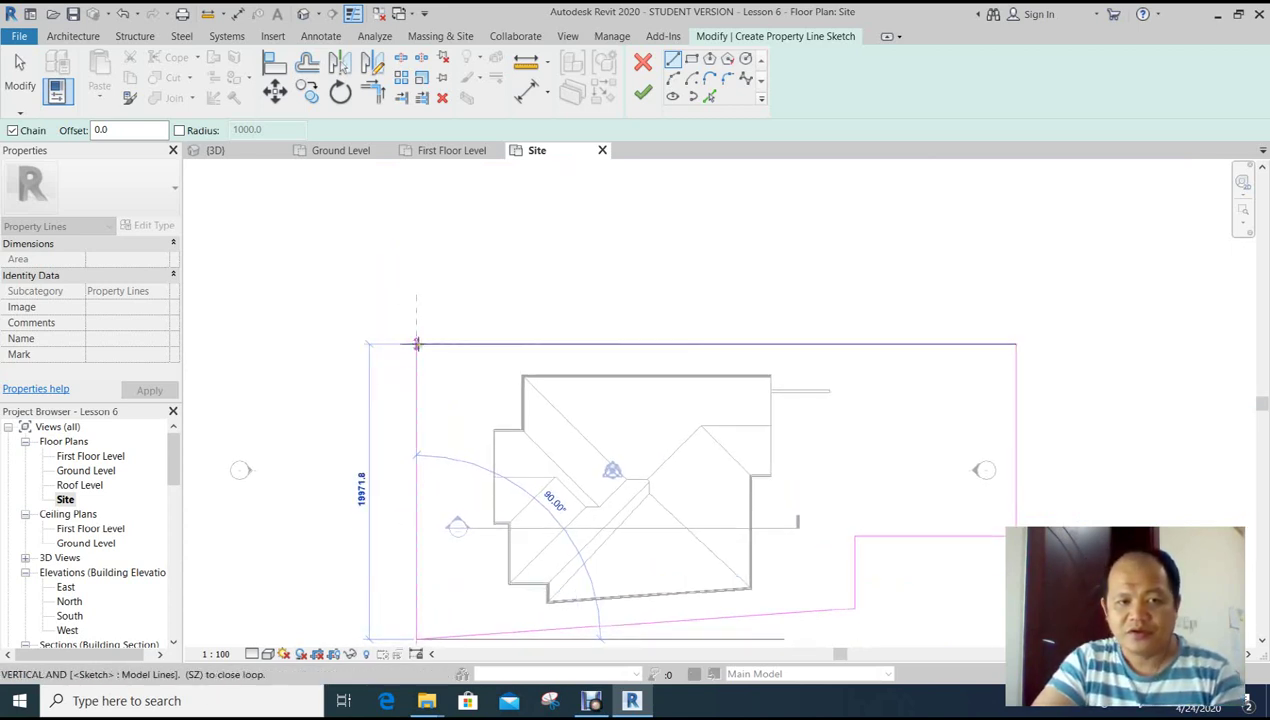
{"action": "left_click", "coordinate": [417, 343]}
{"action": "scroll", "coordinate": [440, 365], "scroll_direction": "up", "scroll_amount": 1}
{"action": "scroll", "coordinate": [431, 391], "scroll_direction": "up", "scroll_amount": 1}
{"action": "key", "text": "Escape"}
{"action": "key", "text": "Escape"}
Join the left and top property lines into a corner with TR.
{"action": "scroll", "coordinate": [407, 362], "scroll_direction": "up", "scroll_amount": 3}
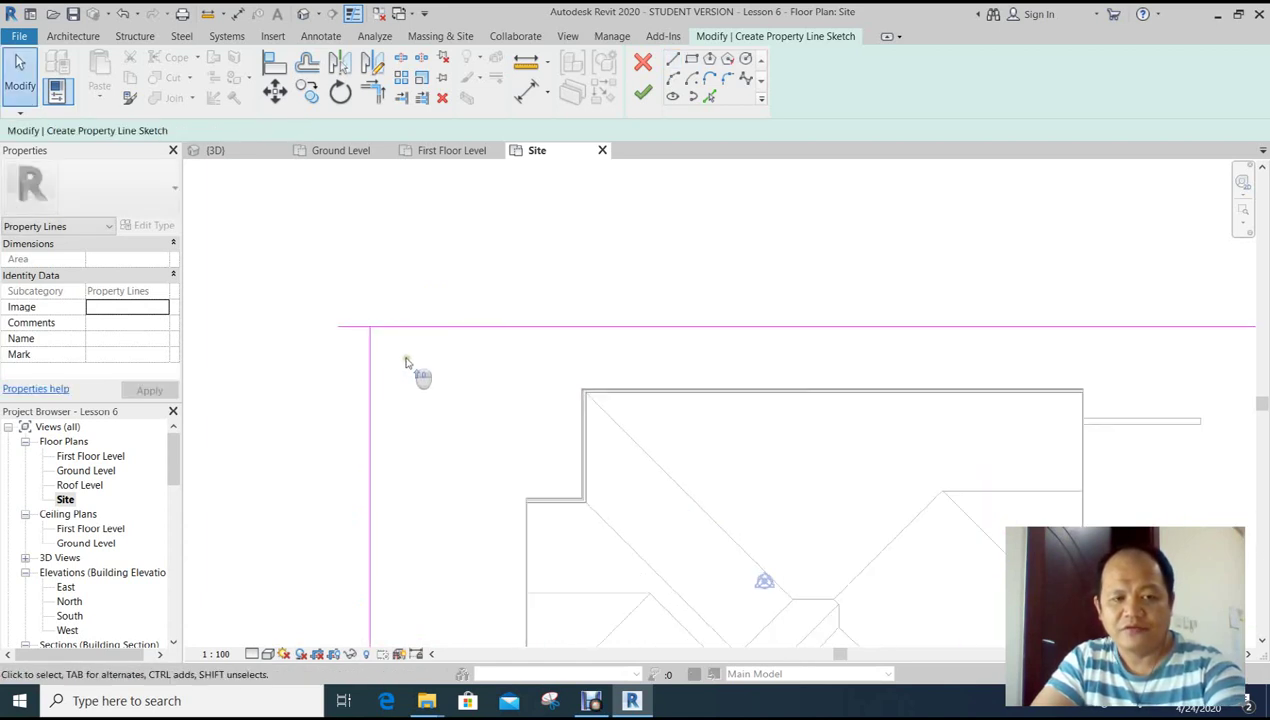
{"action": "mouse_move", "coordinate": [406, 362]}
{"action": "middle_mouse_down"}
{"action": "mouse_move", "coordinate": [326, 312]}
{"action": "mouse_move", "coordinate": [334, 336]}
{"action": "middle_mouse_up"}
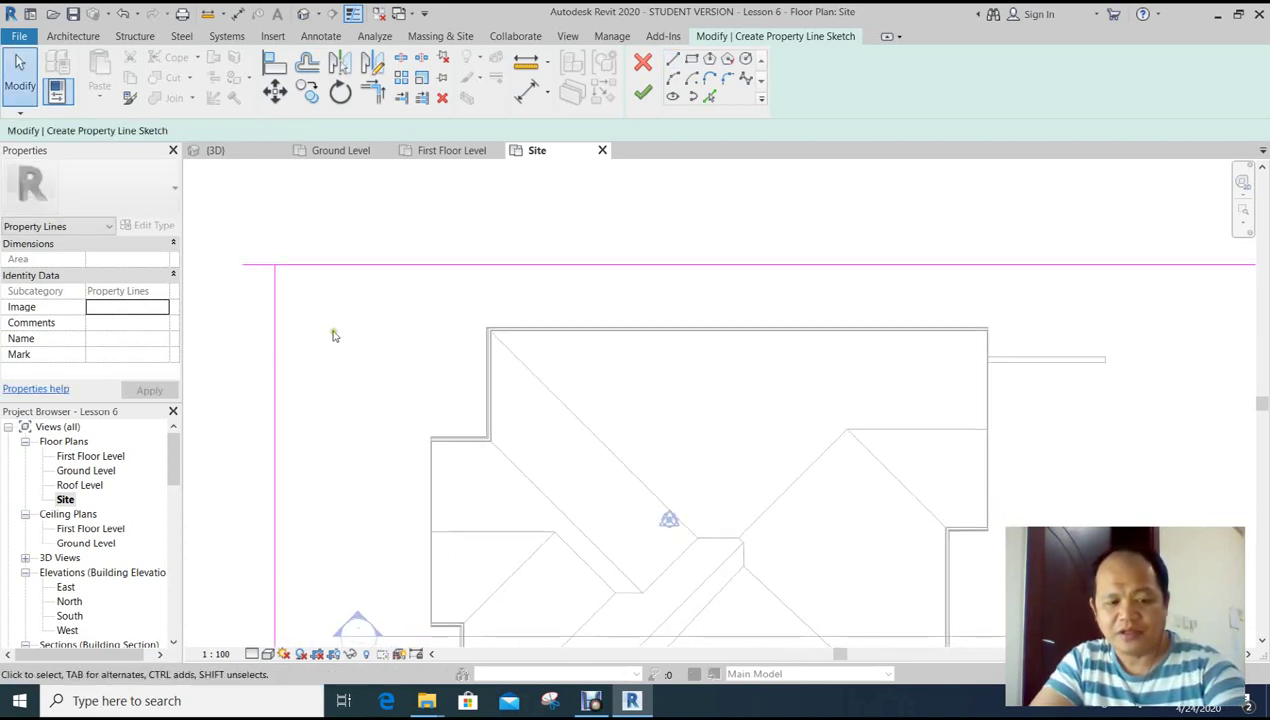
{"action": "key", "text": "t"}
{"action": "key", "text": "r"}
{"action": "left_click", "coordinate": [276, 318]}
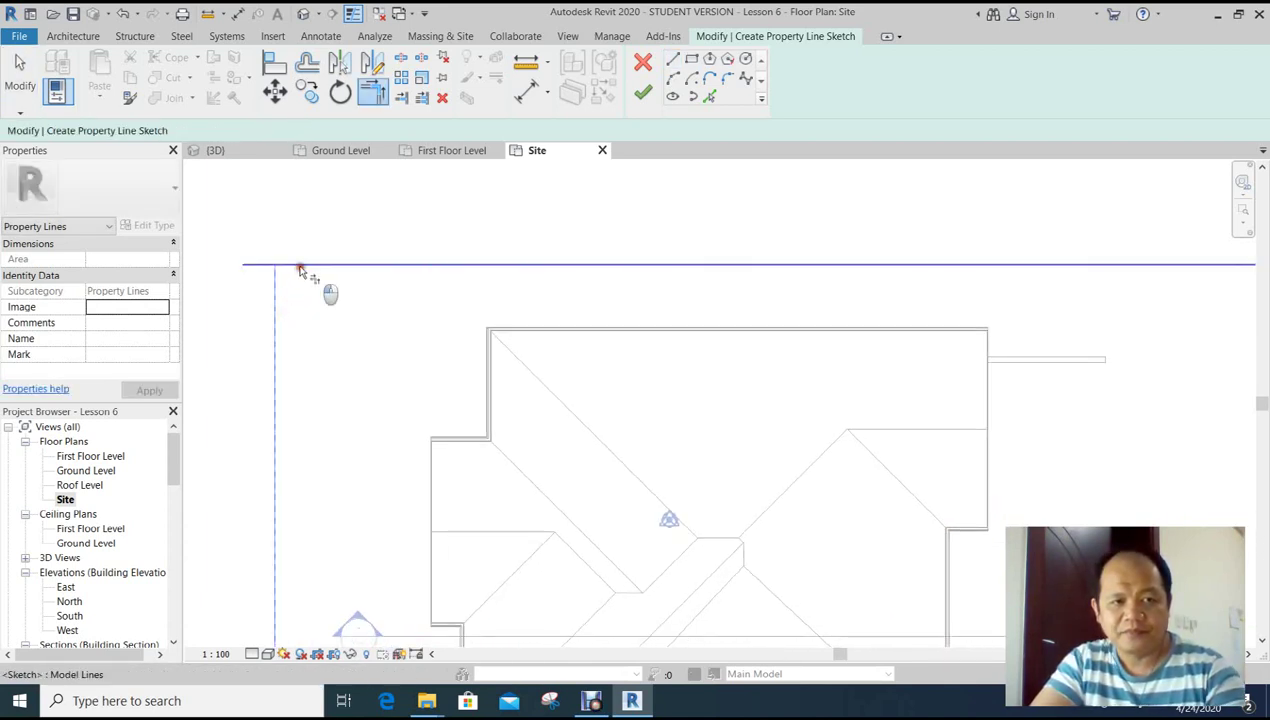
{"action": "left_click", "coordinate": [299, 270]}
{"action": "scroll", "coordinate": [397, 417], "scroll_direction": "down", "scroll_amount": 3}
{"action": "middle_click_drag", "start_coordinate": [397, 417], "coordinate": [397, 269]}
{"action": "key", "text": "Escape"}
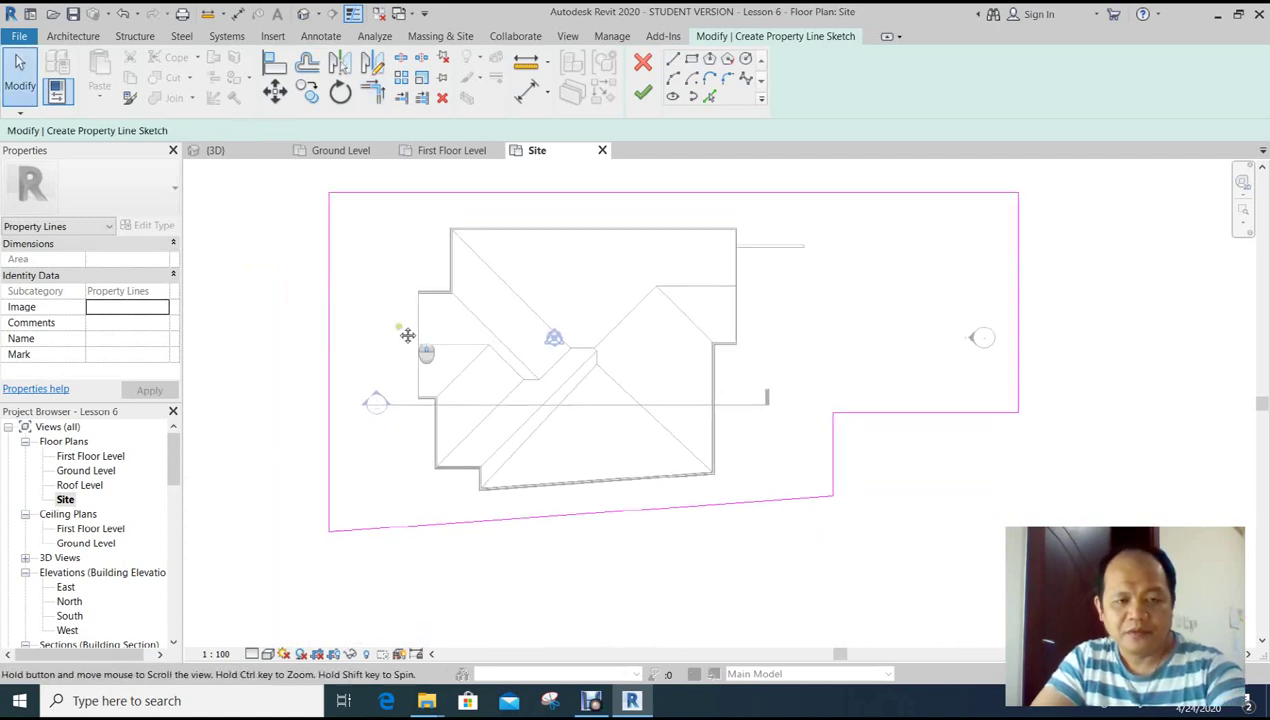
{"action": "middle_click_drag", "start_coordinate": [407, 335], "coordinate": [377, 343]}
{"action": "middle_click_drag", "start_coordinate": [323, 273], "coordinate": [330, 291]}
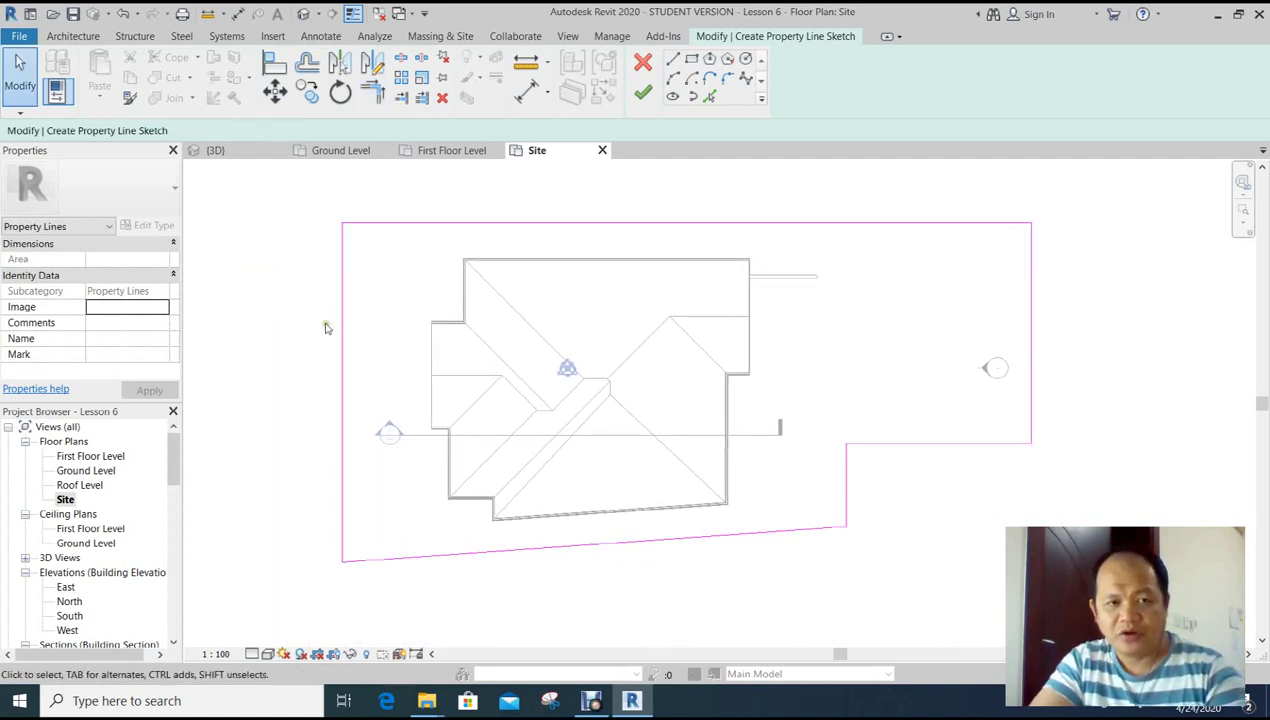
Set the left line's offset to 2000 and the right step width to 5000.
{"action": "left_click", "coordinate": [343, 319]}
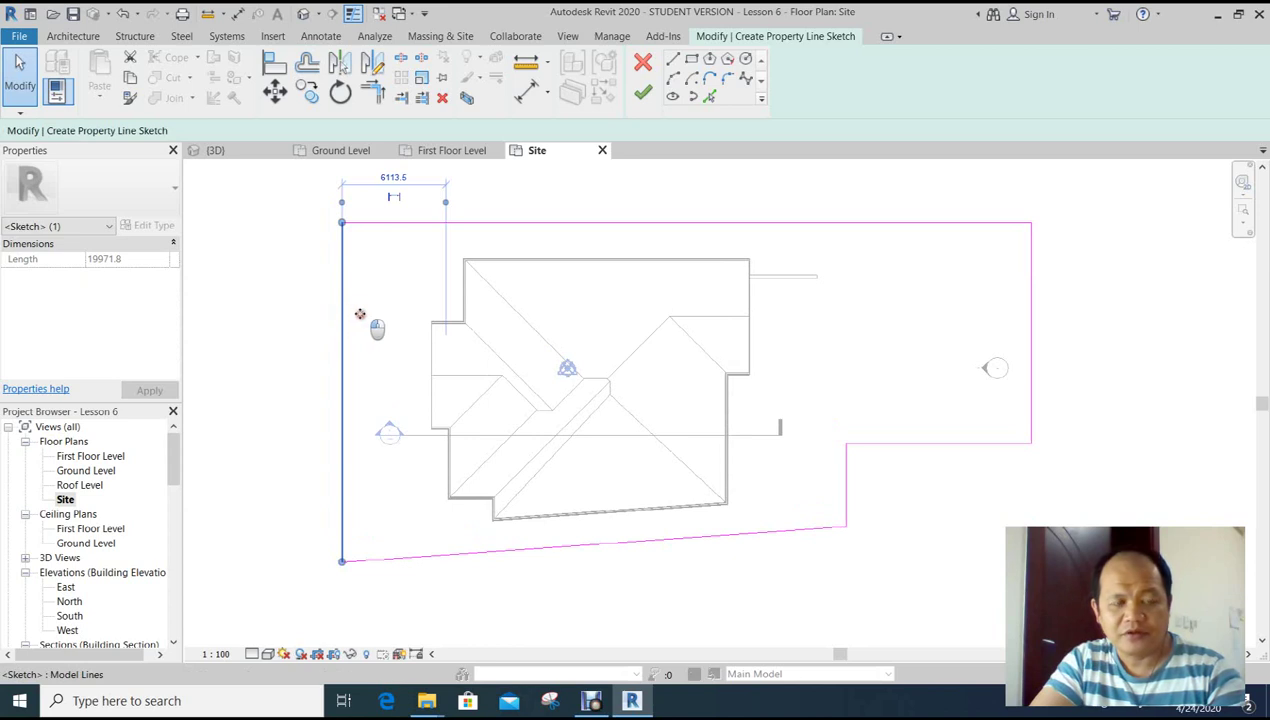
{"action": "left_click", "coordinate": [402, 180]}
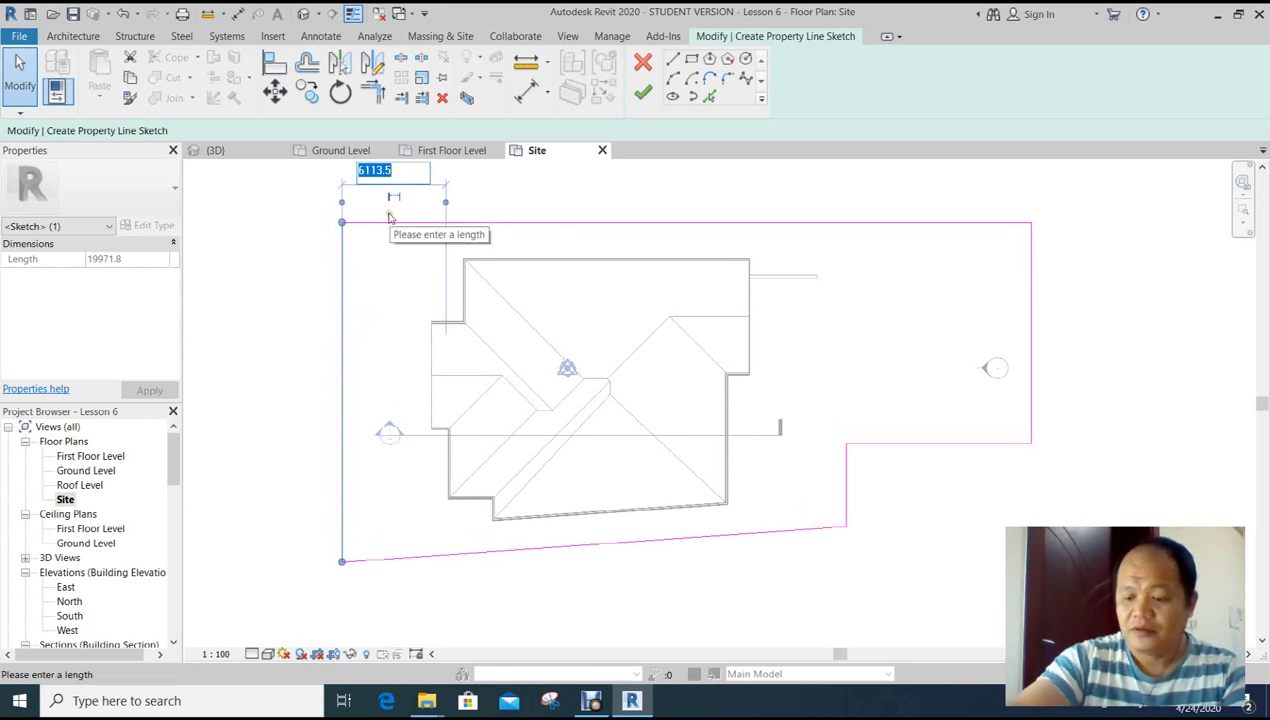
{"action": "type", "text": "2000"}
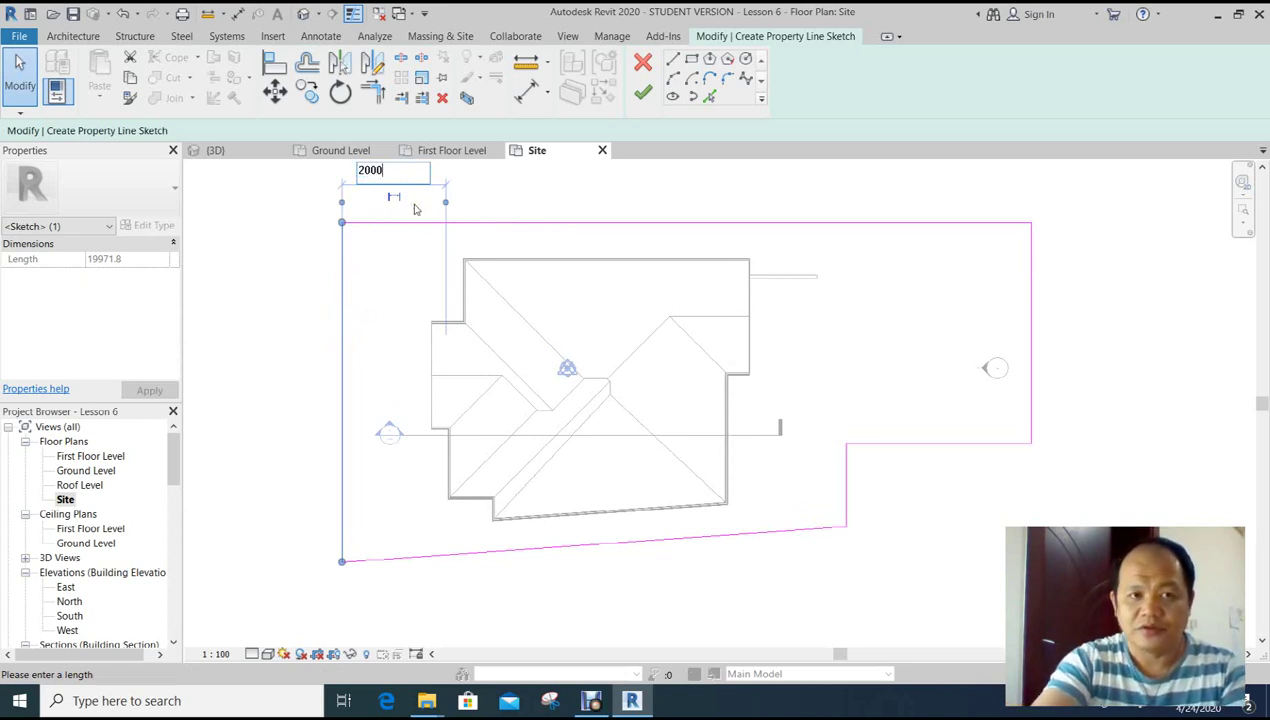
{"action": "key", "text": "Return"}
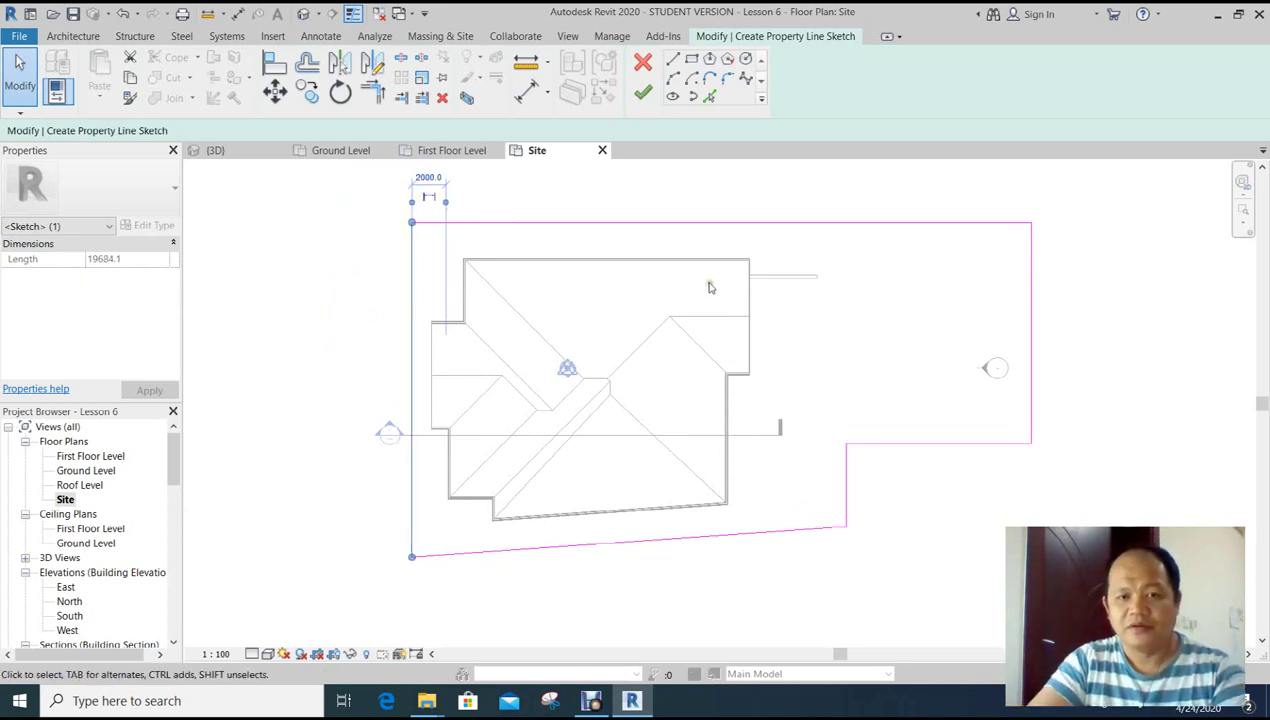
{"action": "middle_click_drag", "start_coordinate": [862, 303], "coordinate": [802, 319]}
{"action": "left_click", "coordinate": [971, 304]}
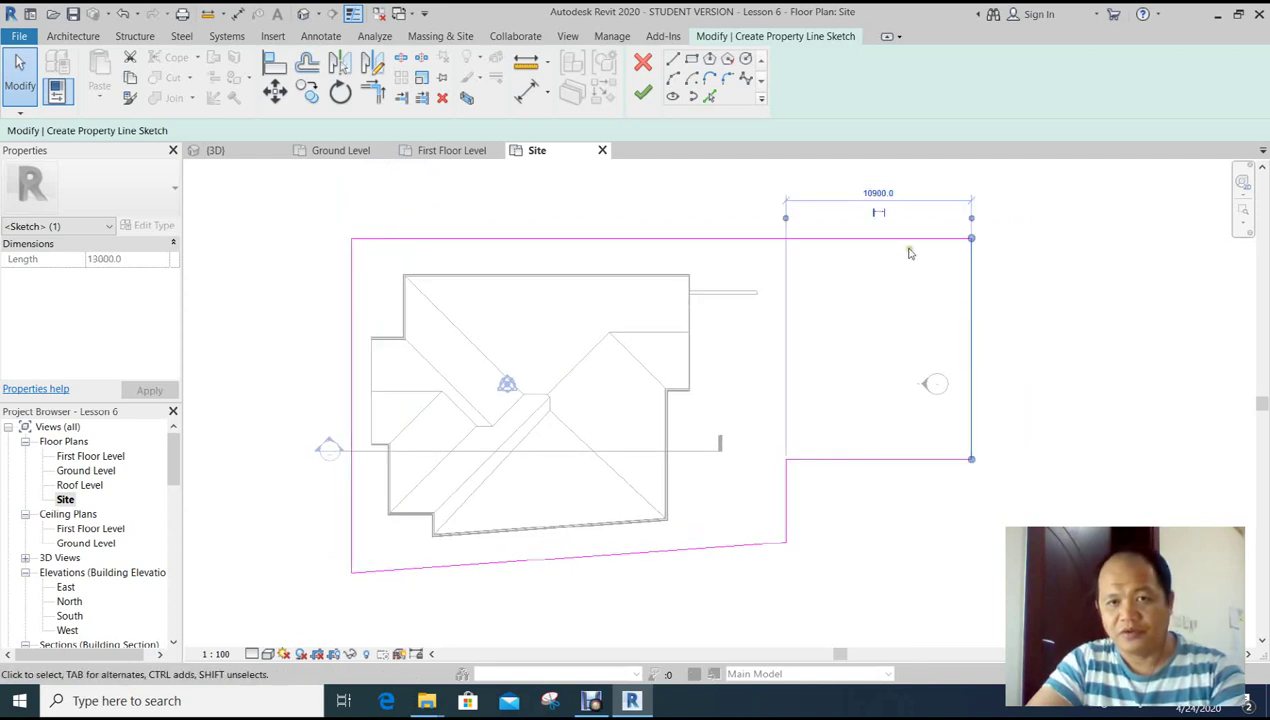
{"action": "left_click", "coordinate": [878, 193]}
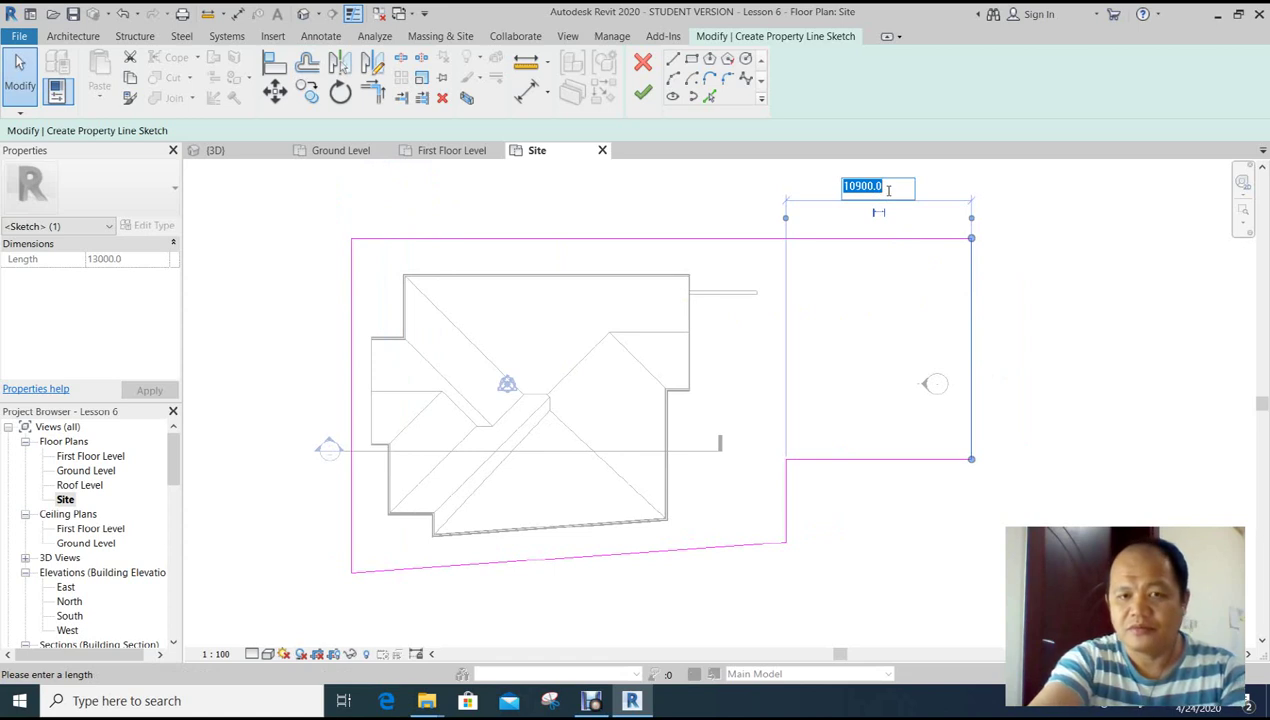
{"action": "type", "text": "5000"}
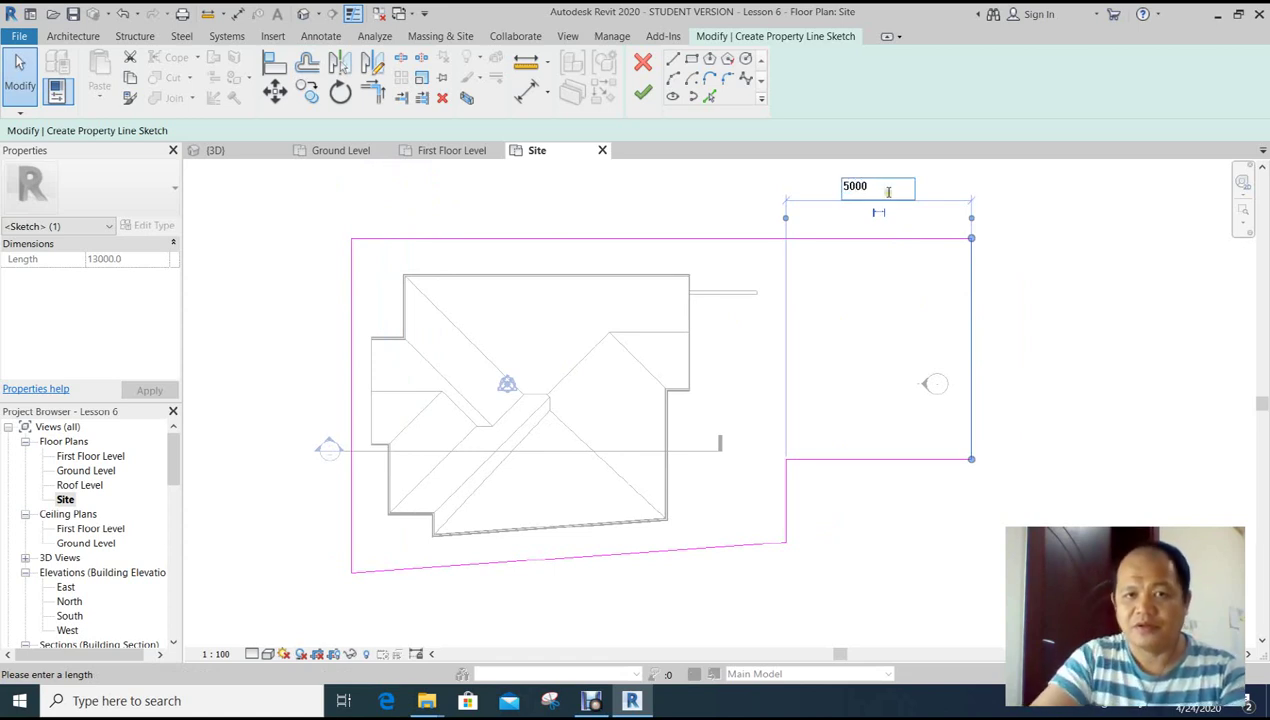
{"action": "key", "text": "Return"}
Finish the property line sketch, giving a 544.463 m² area.
{"action": "mouse_move", "coordinate": [896, 519]}
{"action": "middle_mouse_down"}
{"action": "mouse_move", "coordinate": [800, 518]}
{"action": "mouse_move", "coordinate": [835, 531]}
{"action": "mouse_move", "coordinate": [820, 520]}
{"action": "mouse_move", "coordinate": [857, 560]}
{"action": "middle_mouse_up"}
{"action": "left_click", "coordinate": [800, 505]}
{"action": "scroll", "coordinate": [827, 518], "scroll_direction": "down", "scroll_amount": 2}
{"action": "scroll", "coordinate": [820, 520], "scroll_direction": "up", "scroll_amount": 2}
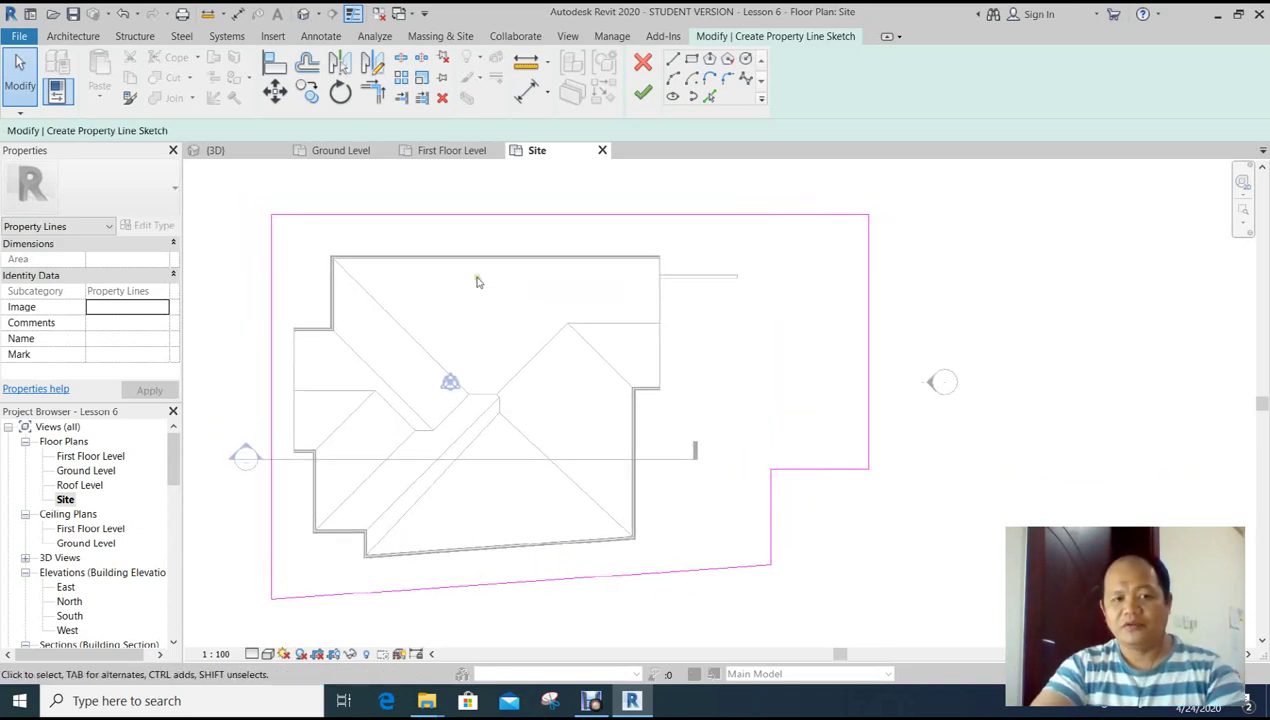
{"action": "left_click", "coordinate": [643, 92]}
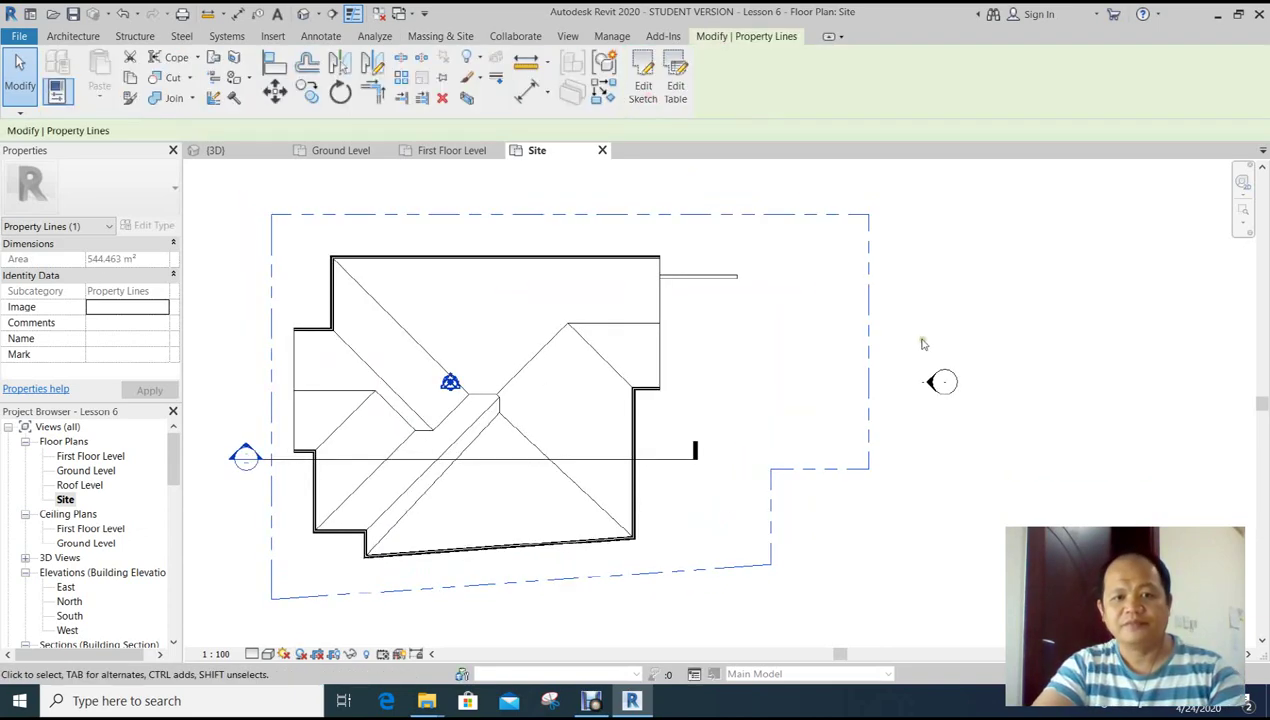
{"action": "scroll", "coordinate": [960, 330], "scroll_direction": "up", "scroll_amount": 1}
{"action": "scroll", "coordinate": [958, 312], "scroll_direction": "up", "scroll_amount": 1}
{"action": "scroll", "coordinate": [1026, 326], "scroll_direction": "down", "scroll_amount": 1}
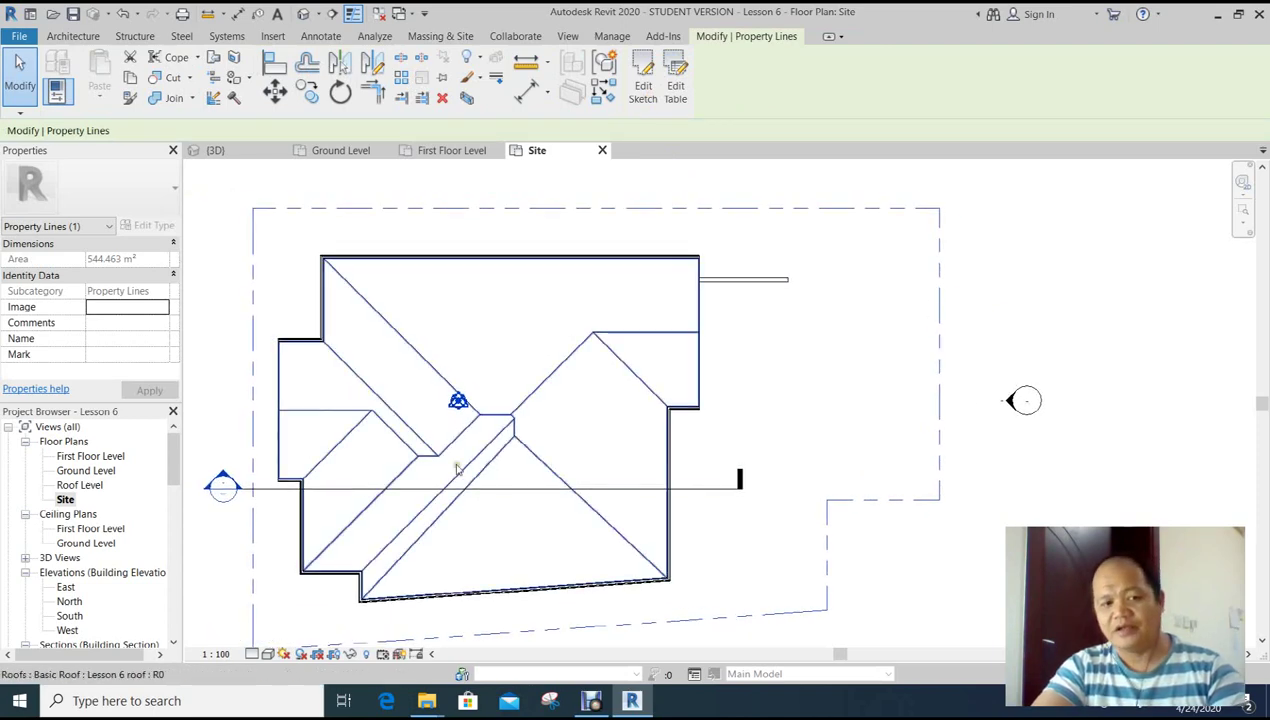
{"action": "left_click", "coordinate": [252, 654]}
{"action": "left_click", "coordinate": [268, 636]}
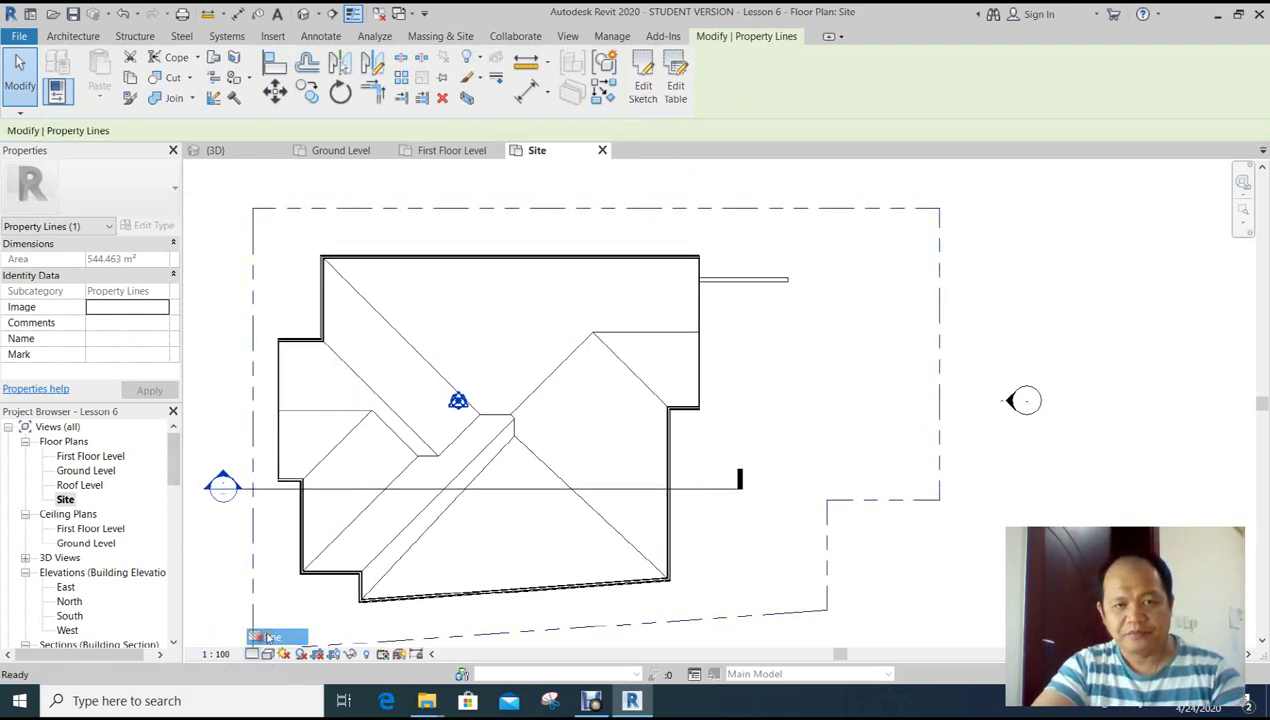
{"action": "key", "text": "Escape"}
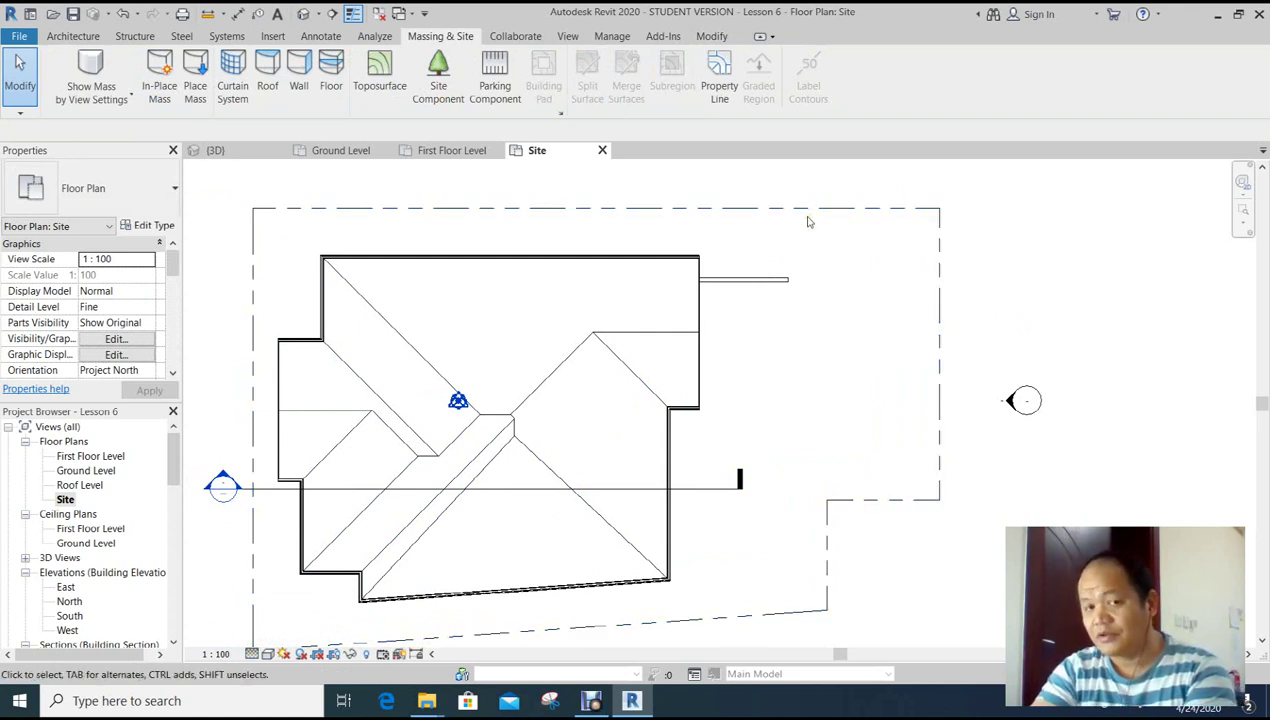
{"action": "scroll", "coordinate": [782, 264], "scroll_direction": "down", "scroll_amount": 2}
{"action": "scroll", "coordinate": [800, 290], "scroll_direction": "down", "scroll_amount": 2}
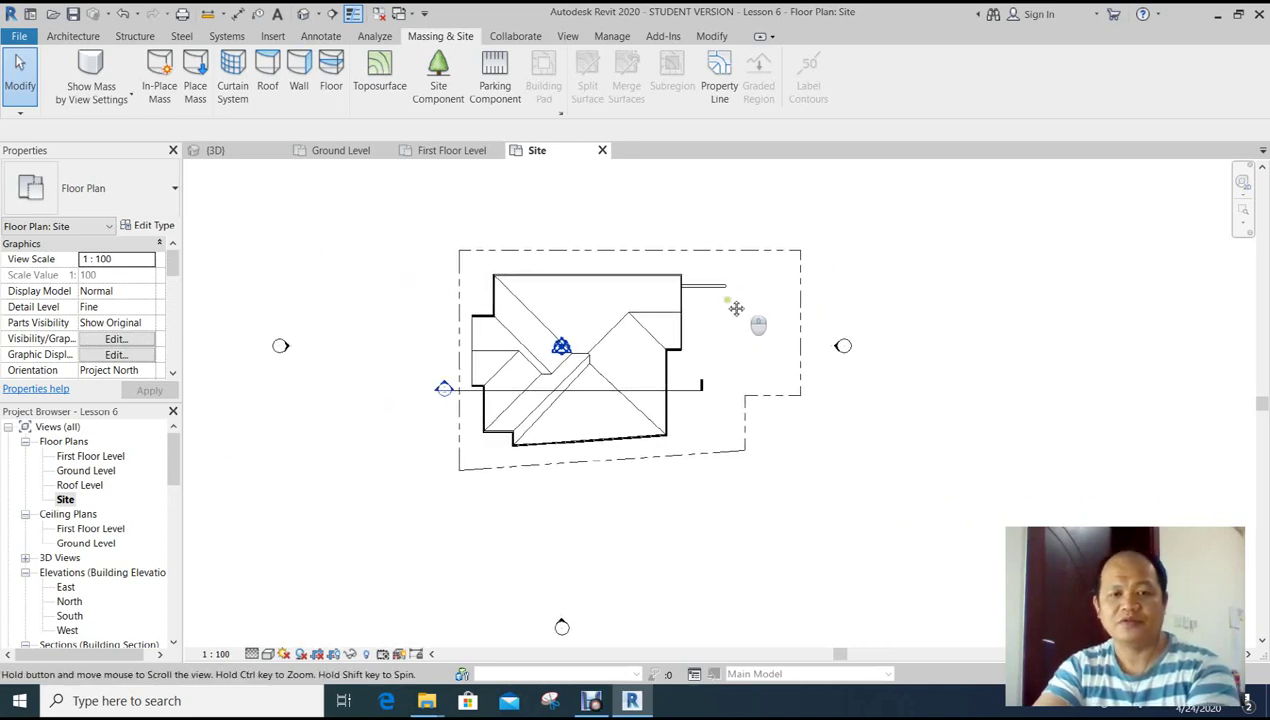
{"action": "scroll", "coordinate": [737, 306], "scroll_direction": "down", "scroll_amount": 1}
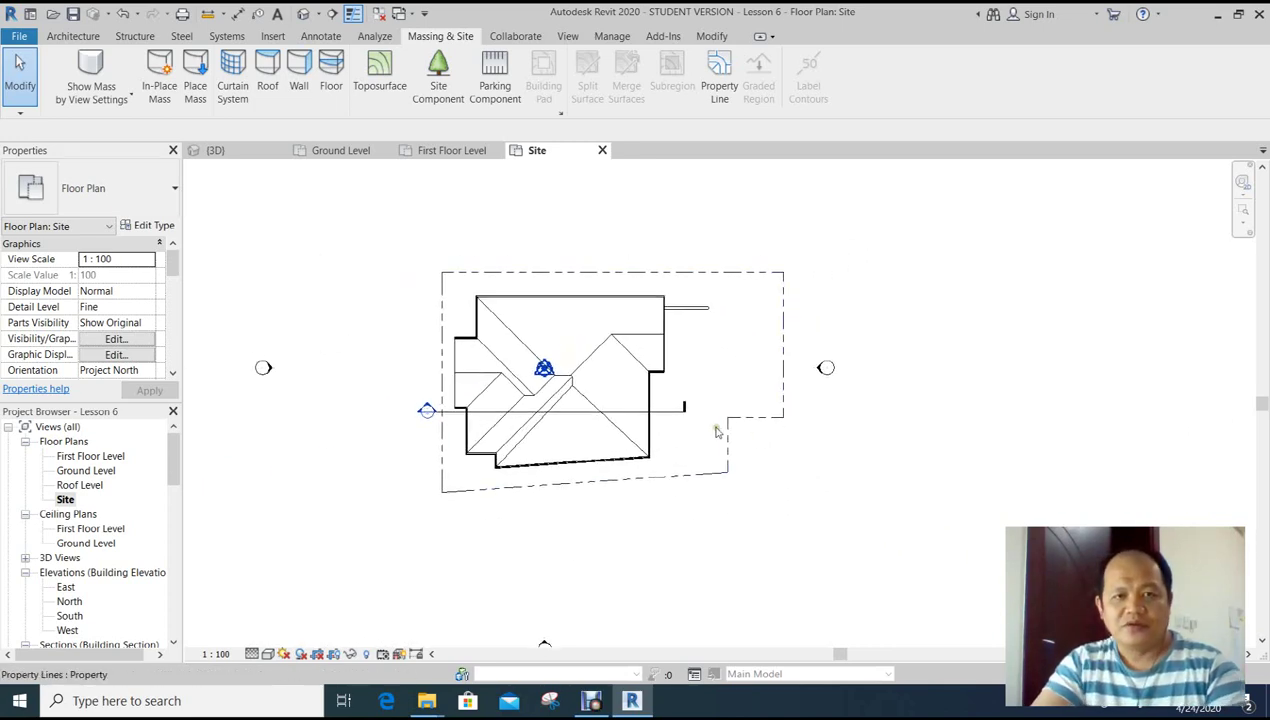
{"action": "scroll", "coordinate": [740, 400], "scroll_direction": "up", "scroll_amount": 2}
{"action": "mouse_move", "coordinate": [760, 473]}
{"action": "middle_mouse_down"}
{"action": "mouse_move", "coordinate": [777, 548]}
{"action": "mouse_move", "coordinate": [861, 567]}
{"action": "middle_mouse_up"}
{"action": "scroll", "coordinate": [770, 532], "scroll_direction": "up", "scroll_amount": 2}
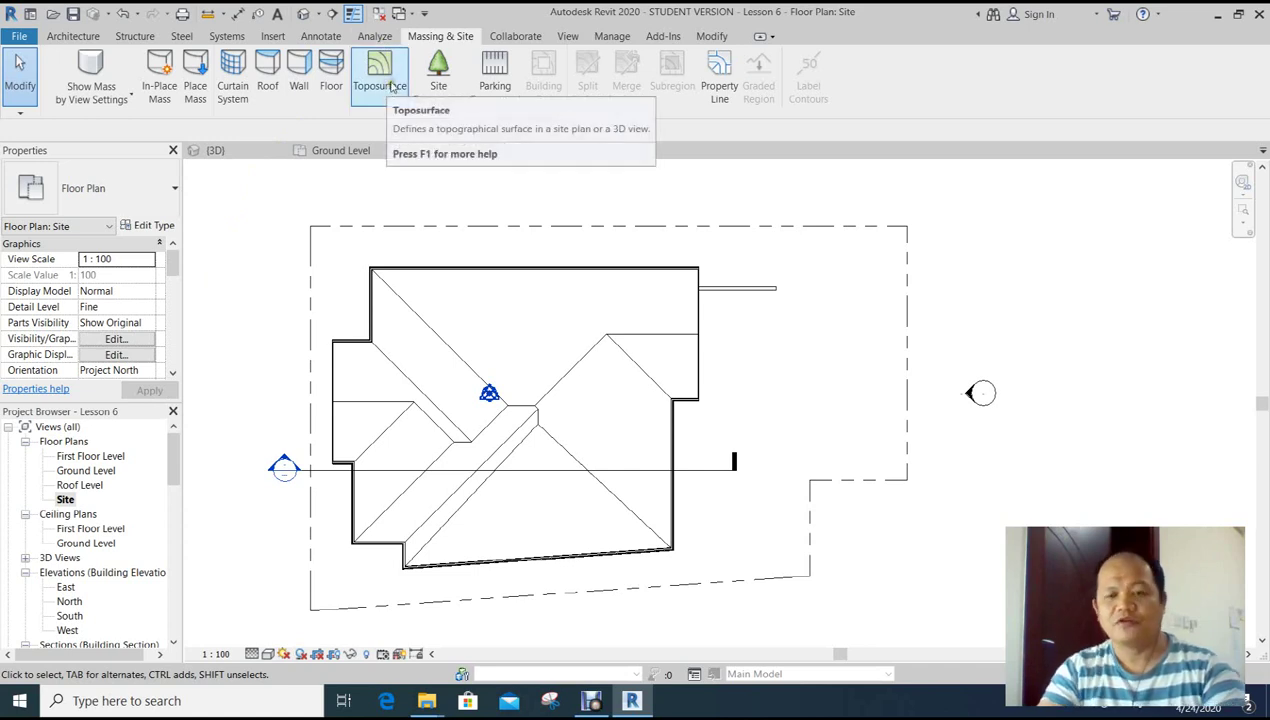
{"action": "mouse_move", "coordinate": [379, 78]}
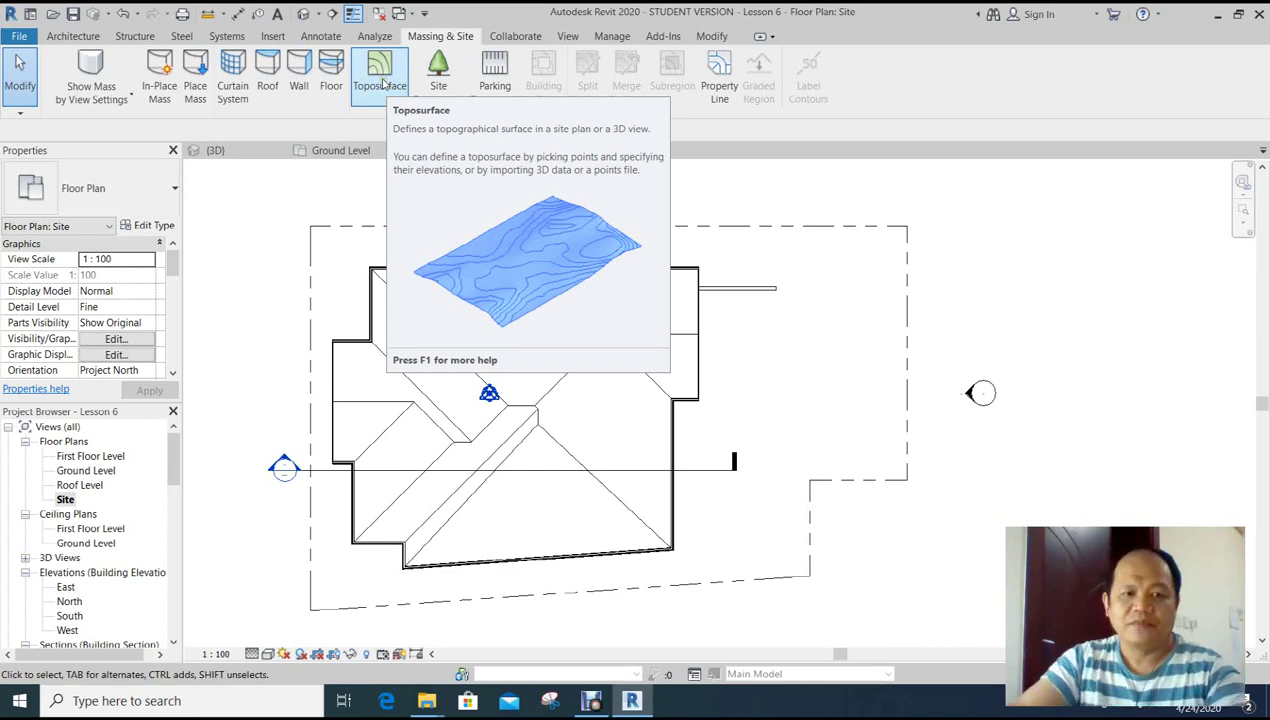
Start a new toposurface and centre the site plan in the view.
{"action": "left_click", "coordinate": [385, 97]}
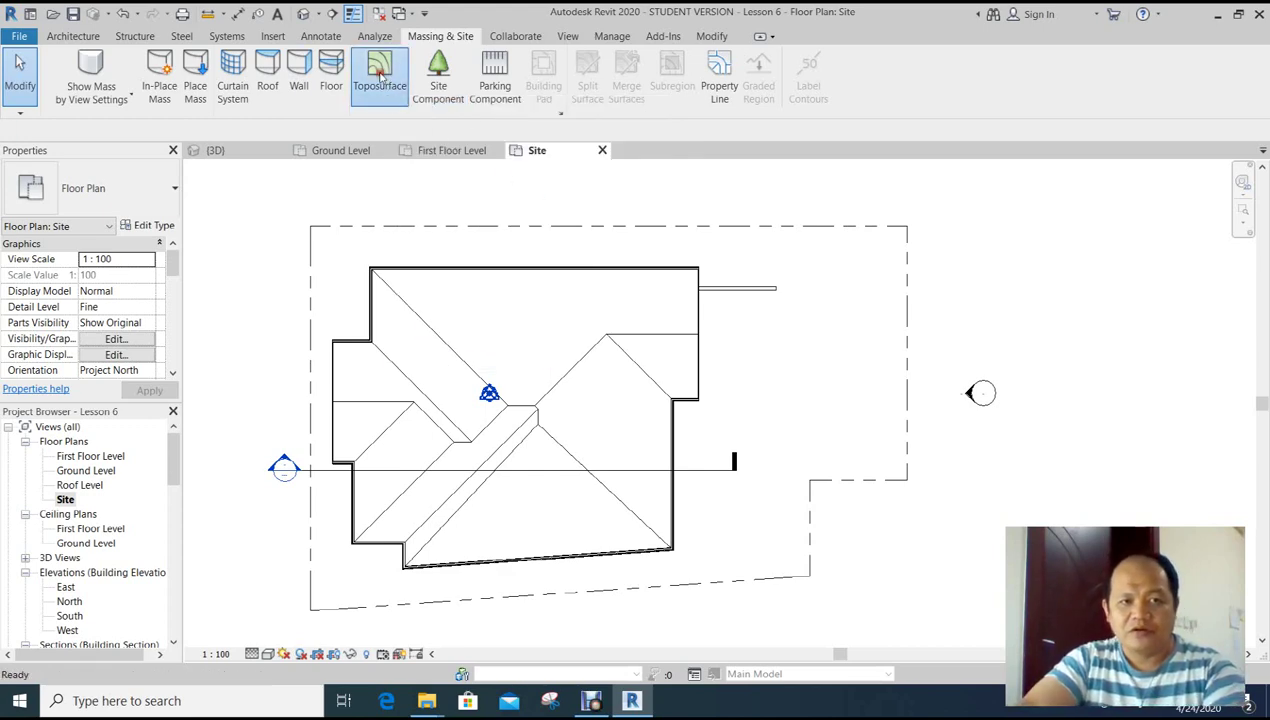
{"action": "scroll", "coordinate": [587, 221], "scroll_direction": "down", "scroll_amount": 3}
{"action": "scroll", "coordinate": [587, 221], "scroll_direction": "down", "scroll_amount": 2}
{"action": "middle_click_drag", "start_coordinate": [587, 221], "coordinate": [571, 297]}
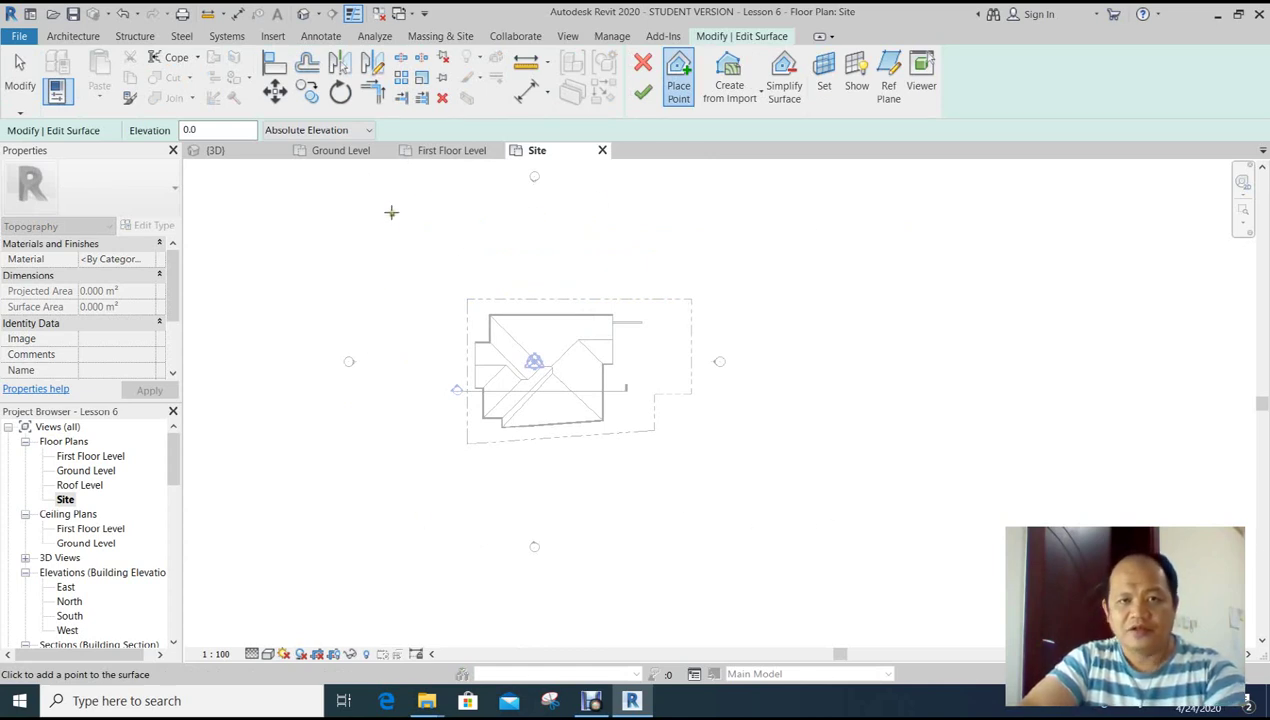
{"action": "scroll", "coordinate": [391, 222], "scroll_direction": "up", "scroll_amount": 1}
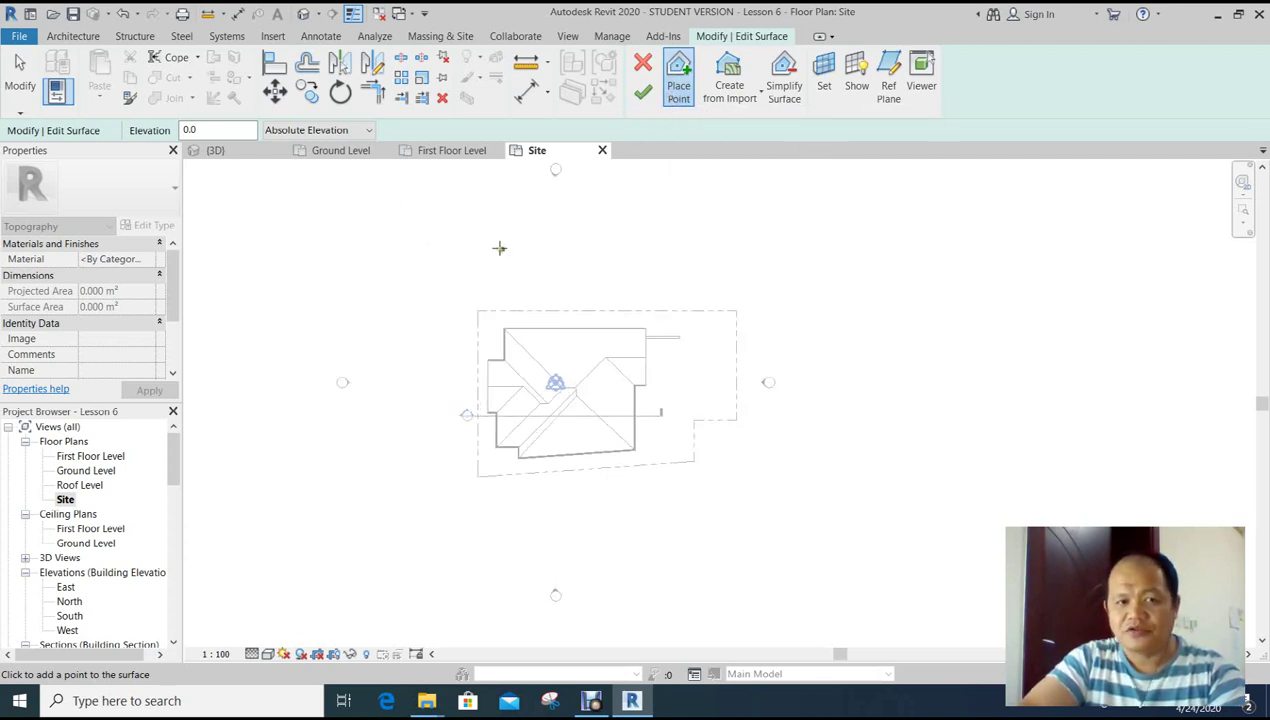
Place eight elevation-0.0 points around the property, enclosing 2273.530 m².
{"action": "left_click", "coordinate": [376, 208]}
{"action": "left_click", "coordinate": [608, 195]}
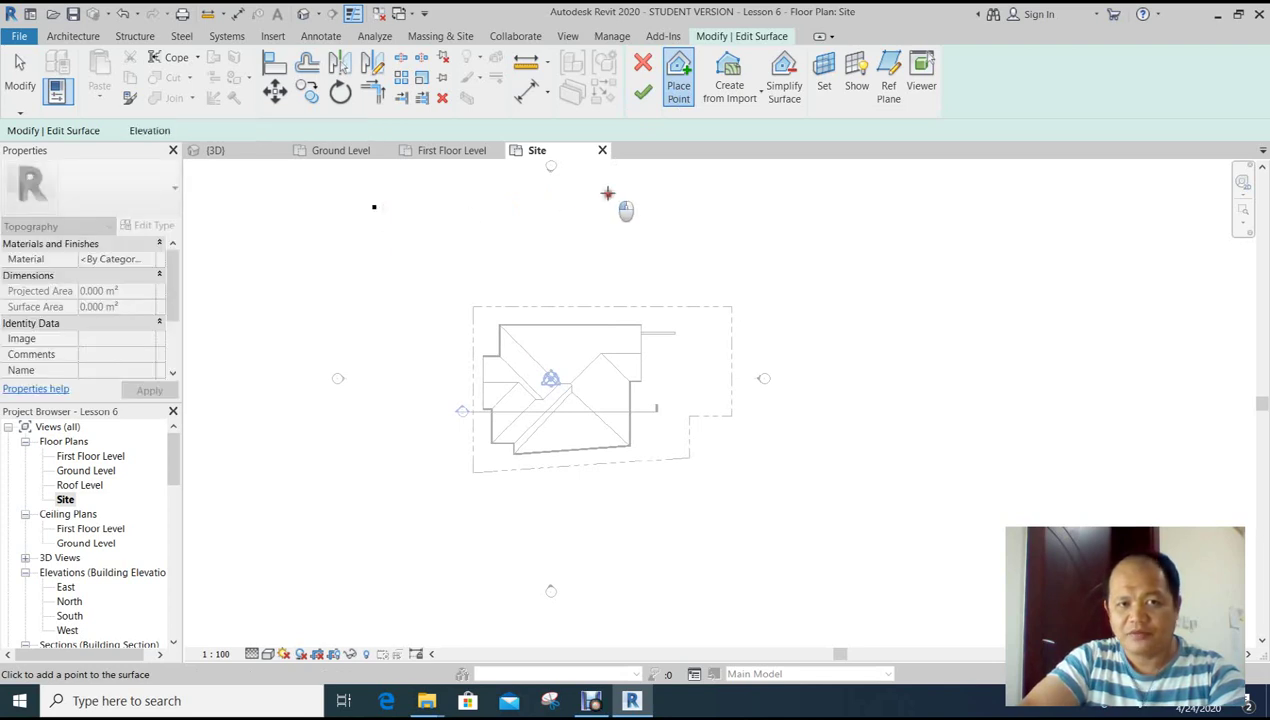
{"action": "left_click", "coordinate": [801, 197]}
{"action": "left_click", "coordinate": [860, 340]}
{"action": "left_click", "coordinate": [841, 475]}
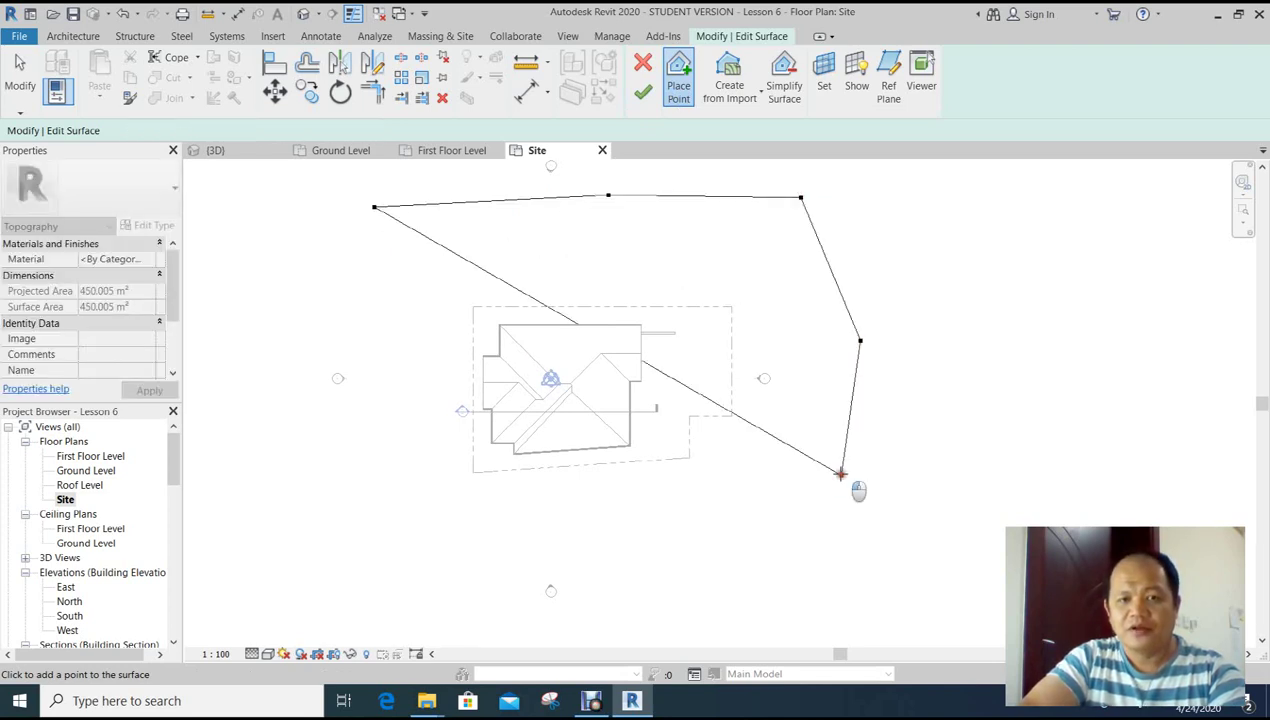
{"action": "left_click", "coordinate": [726, 553]}
{"action": "left_click", "coordinate": [480, 557]}
{"action": "left_click", "coordinate": [369, 553]}
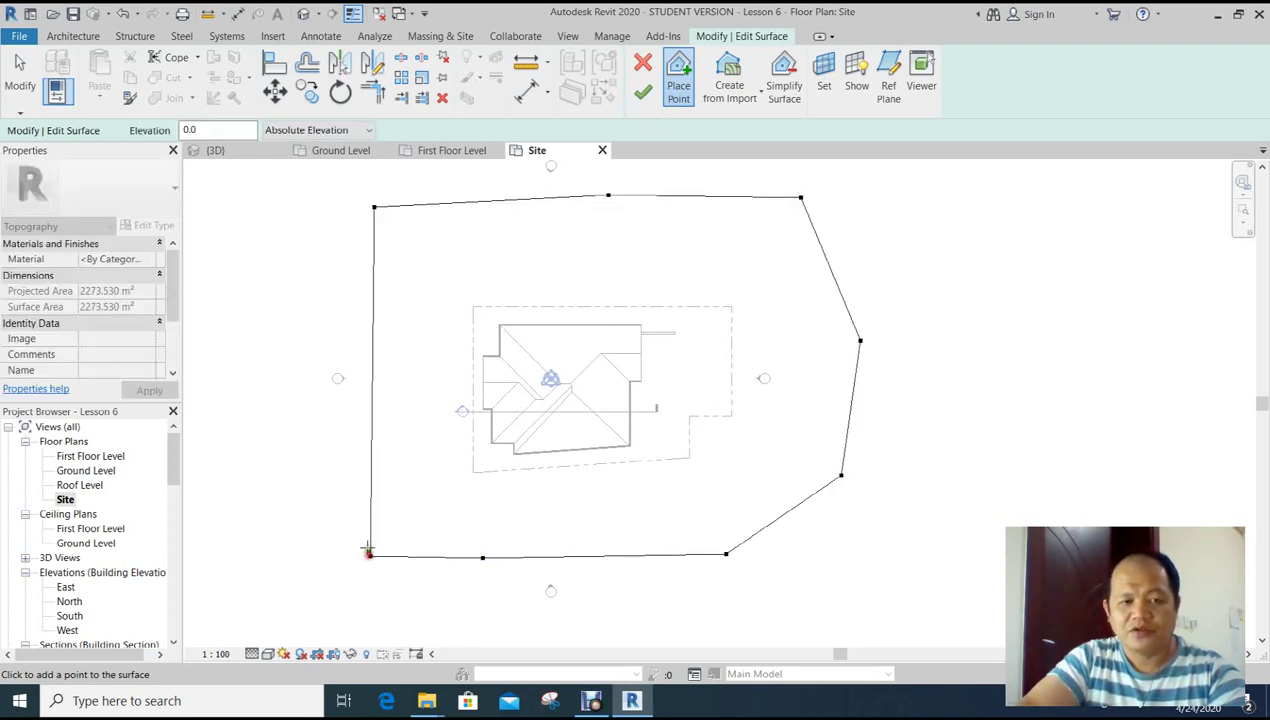
{"action": "middle_click_drag", "start_coordinate": [547, 483], "coordinate": [355, 411]}
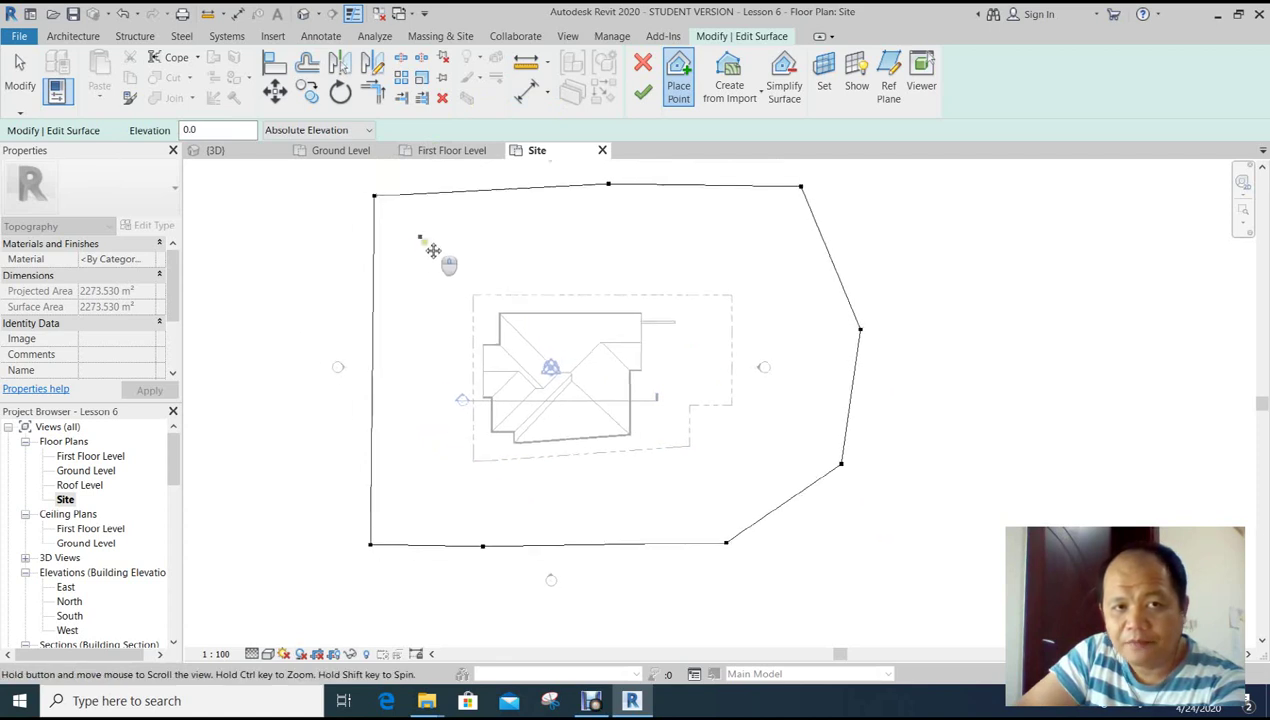
Place five interior points around the house, then window-select the top boundary points.
{"action": "middle_click_drag", "start_coordinate": [363, 176], "coordinate": [394, 218]}
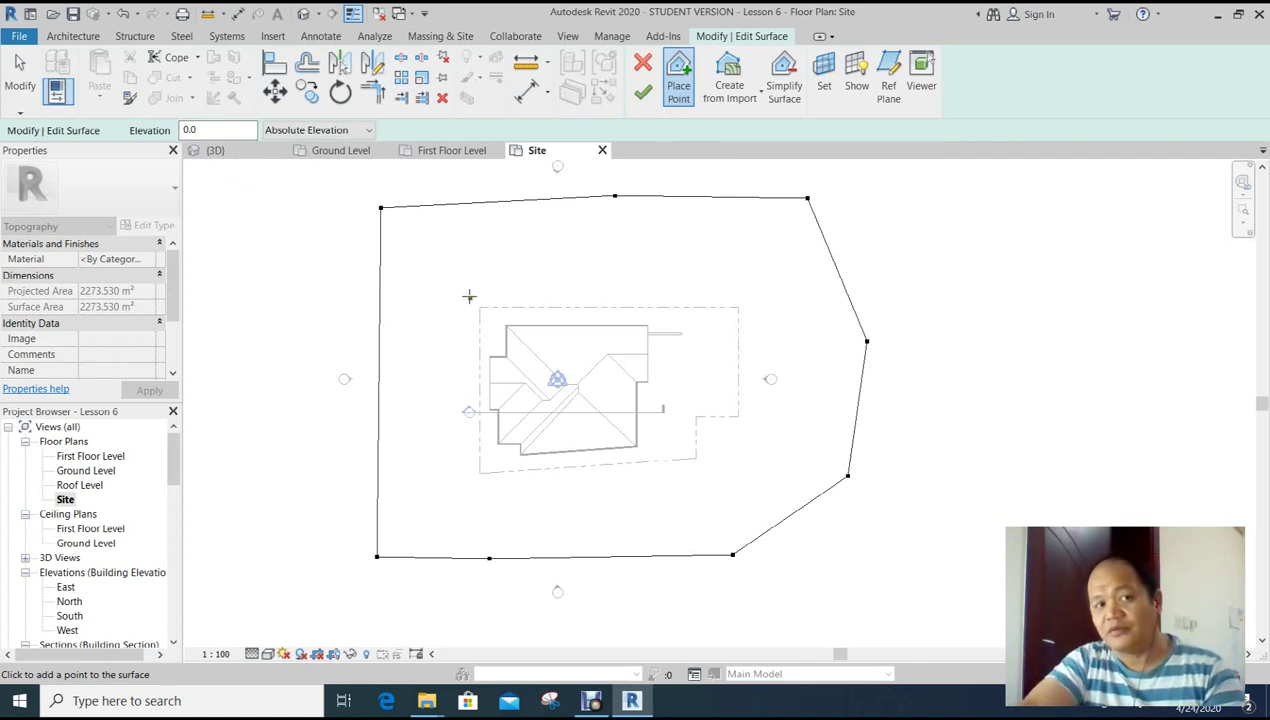
{"action": "middle_click_drag", "start_coordinate": [469, 296], "coordinate": [416, 236]}
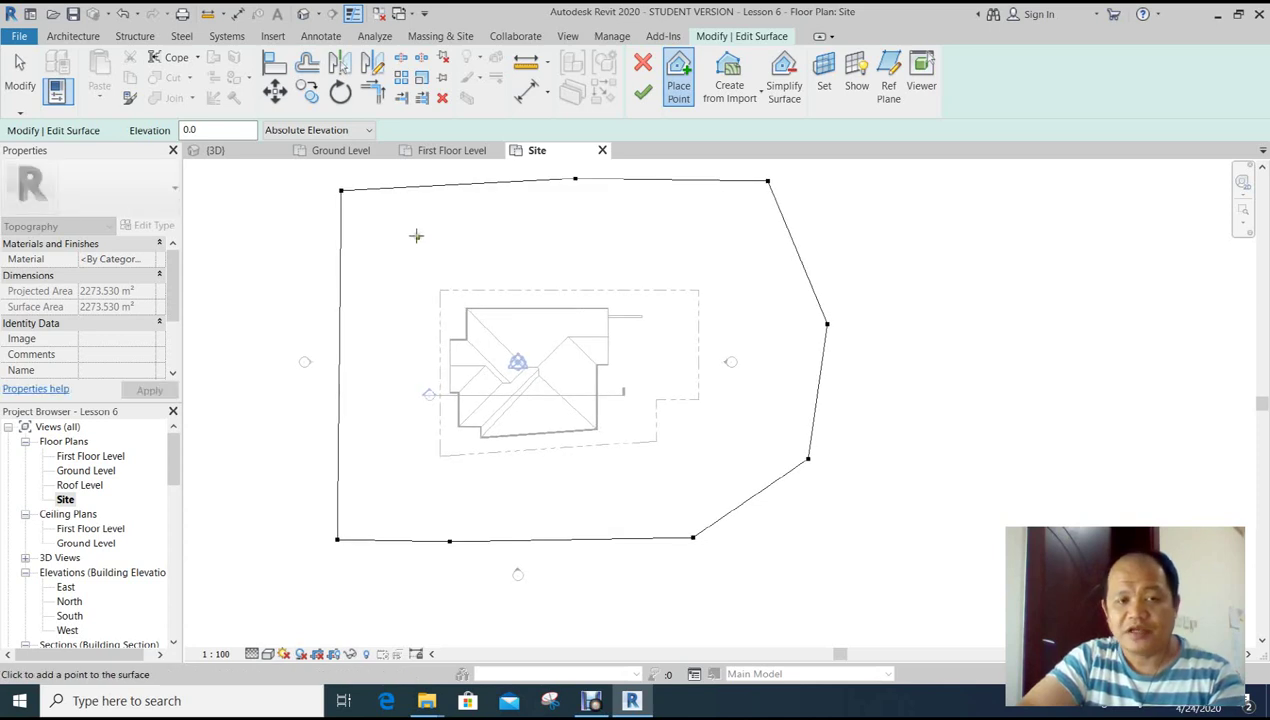
{"action": "left_click", "coordinate": [579, 243]}
{"action": "left_click", "coordinate": [705, 253]}
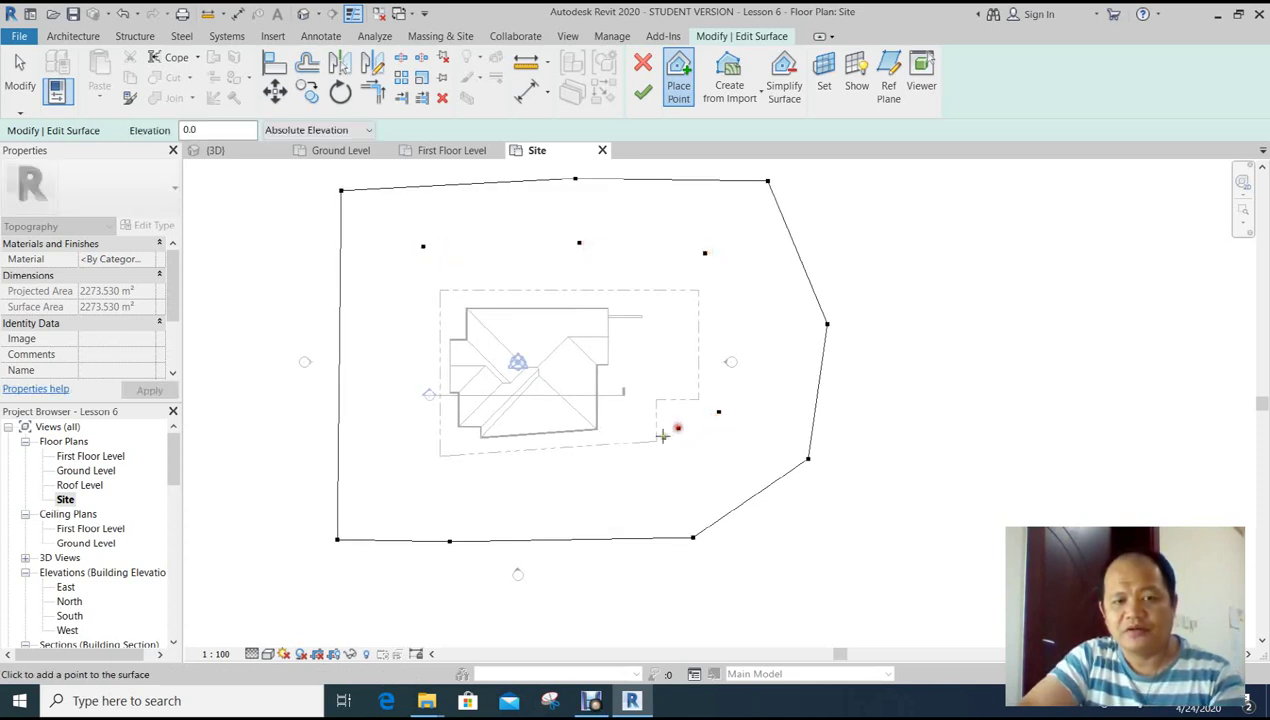
{"action": "left_click", "coordinate": [651, 472]}
{"action": "left_click", "coordinate": [548, 479]}
{"action": "left_click", "coordinate": [422, 477]}
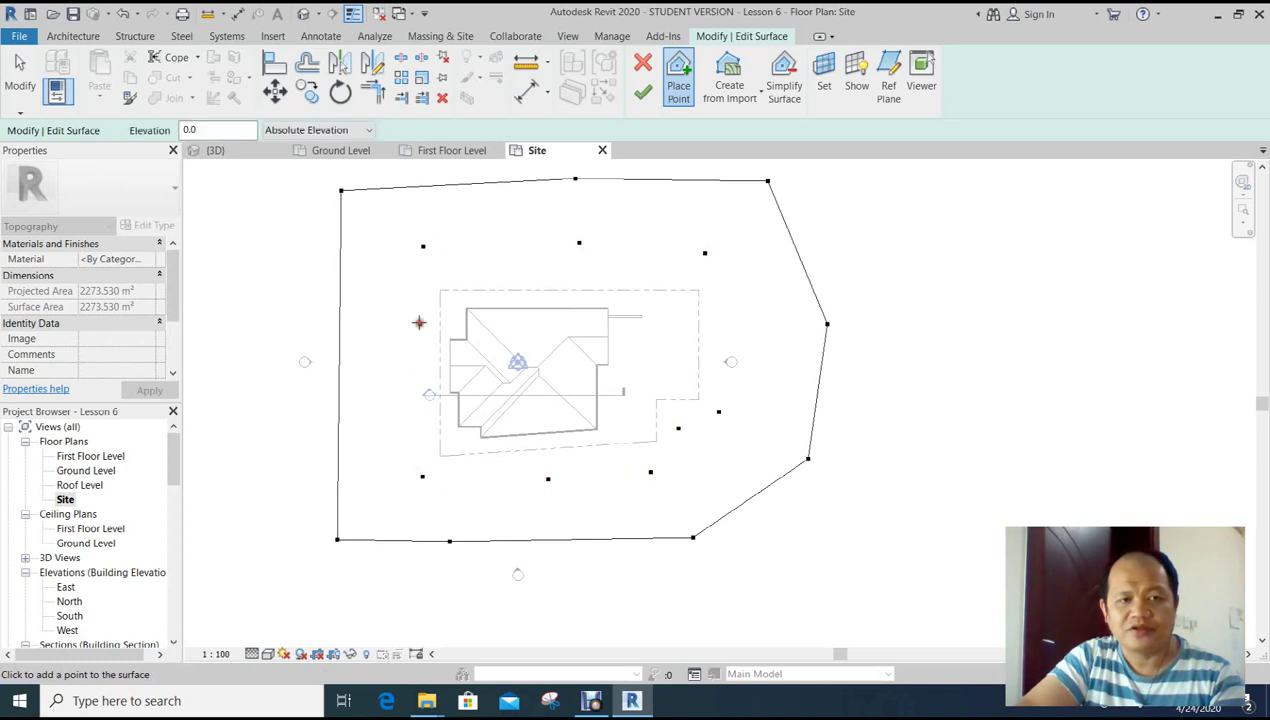
{"action": "middle_click_drag", "start_coordinate": [405, 381], "coordinate": [403, 419]}
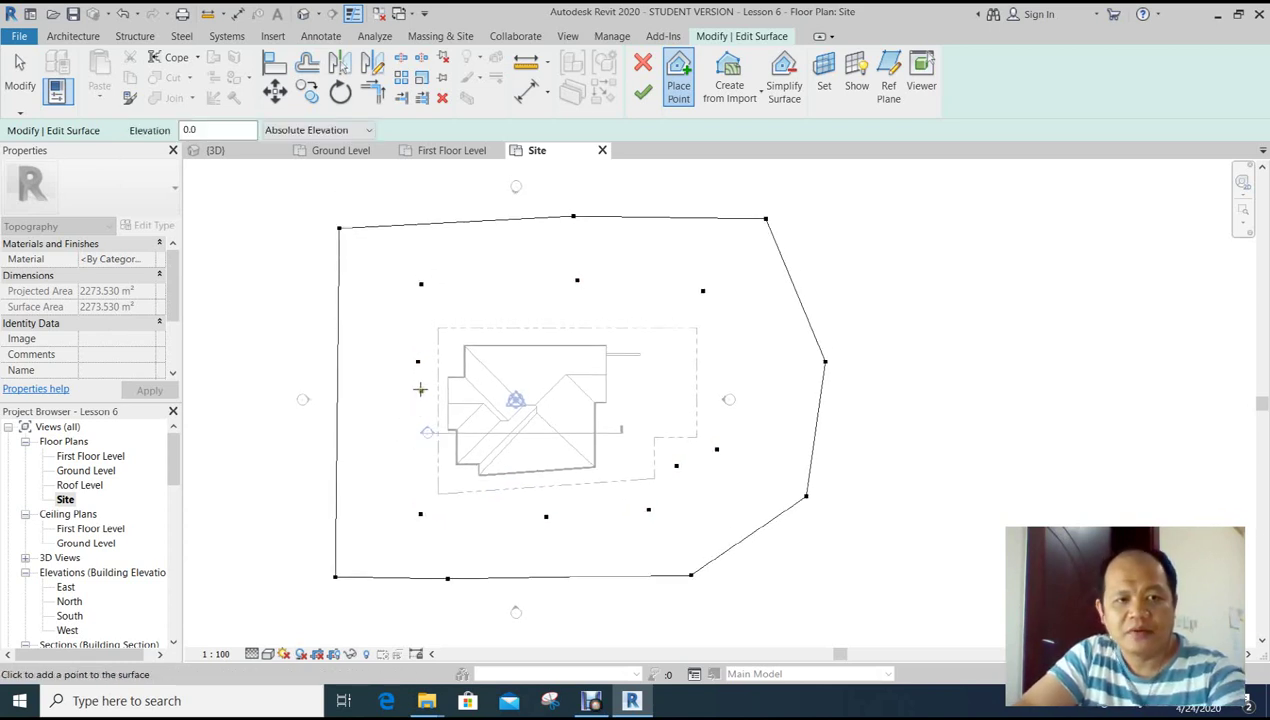
{"action": "key", "text": "Escape"}
{"action": "mouse_move", "coordinate": [288, 183]}
{"action": "left_mouse_down"}
{"action": "mouse_move", "coordinate": [620, 270]}
{"action": "mouse_move", "coordinate": [816, 248]}
{"action": "mouse_move", "coordinate": [846, 300]}
{"action": "mouse_move", "coordinate": [845, 522]}
{"action": "left_mouse_up"}
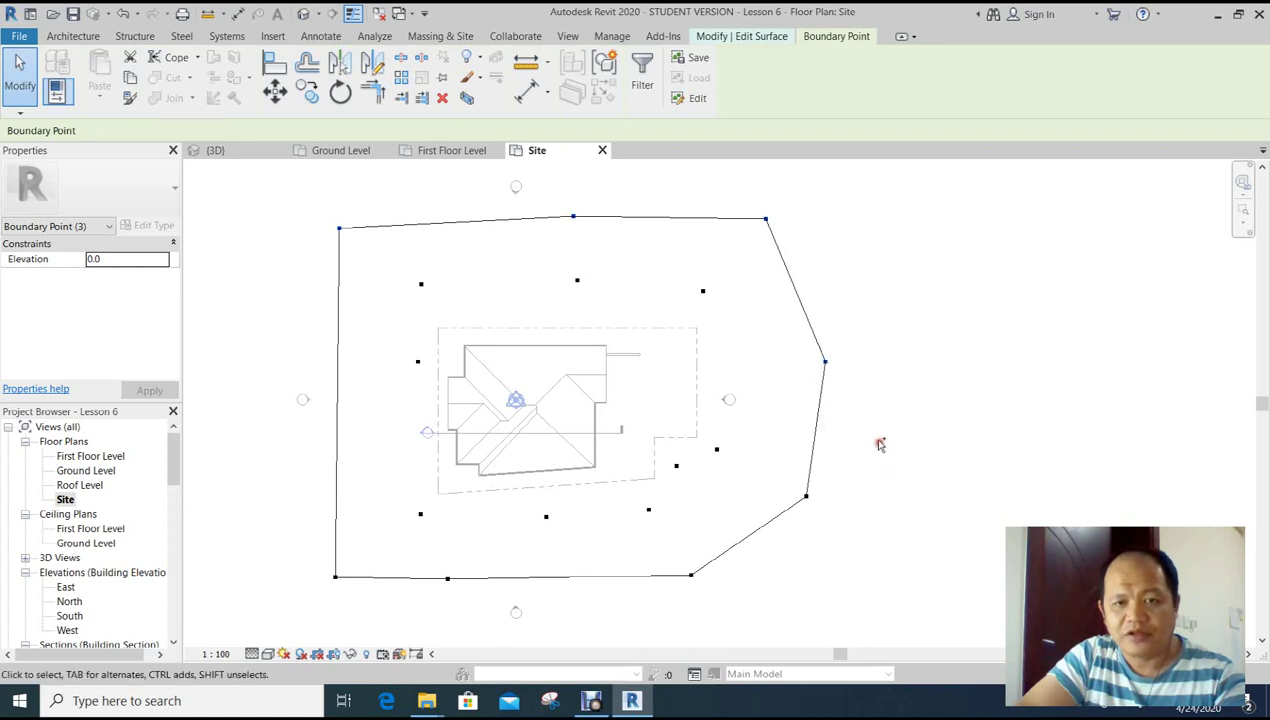
Add the lower boundary points and set all eight to elevation -500.
{"action": "mouse_move", "coordinate": [318, 554]}
{"action": "left_mouse_down", "text": "ctrl"}
{"action": "mouse_move", "coordinate": [772, 592]}
{"action": "mouse_move", "coordinate": [840, 485]}
{"action": "left_mouse_up", "text": "ctrl"}
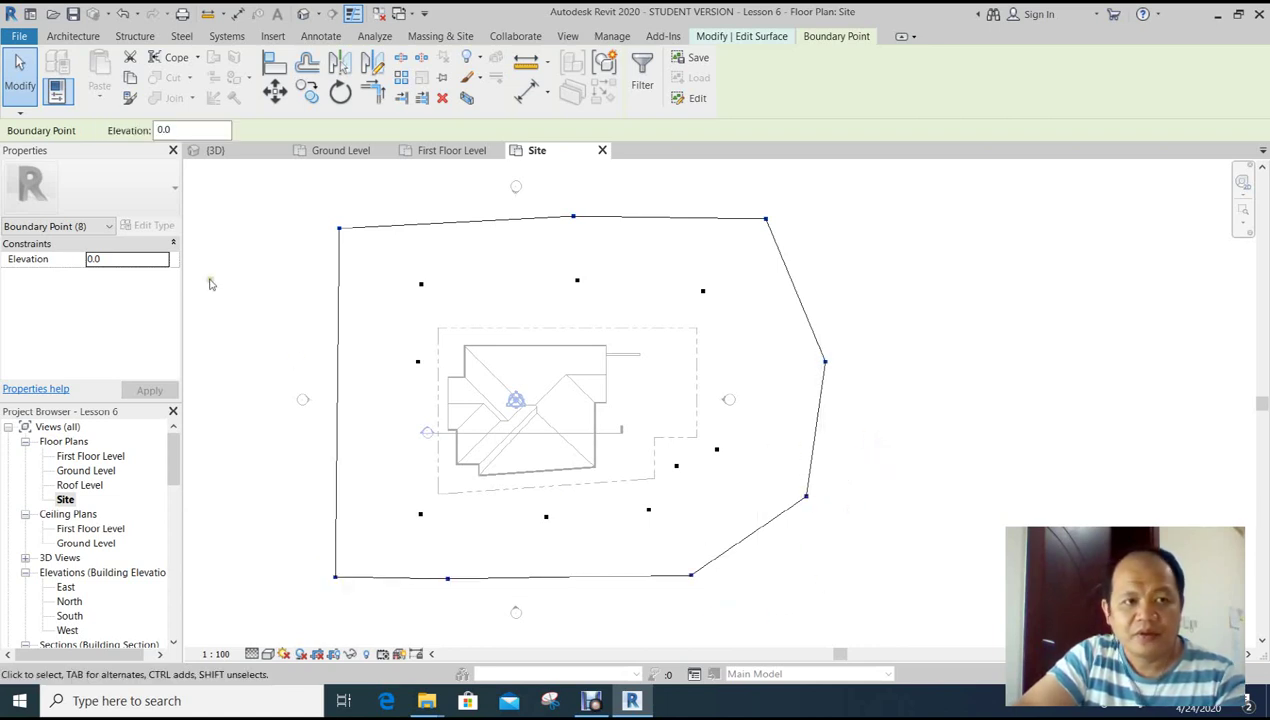
{"action": "double_click", "coordinate": [180, 133]}
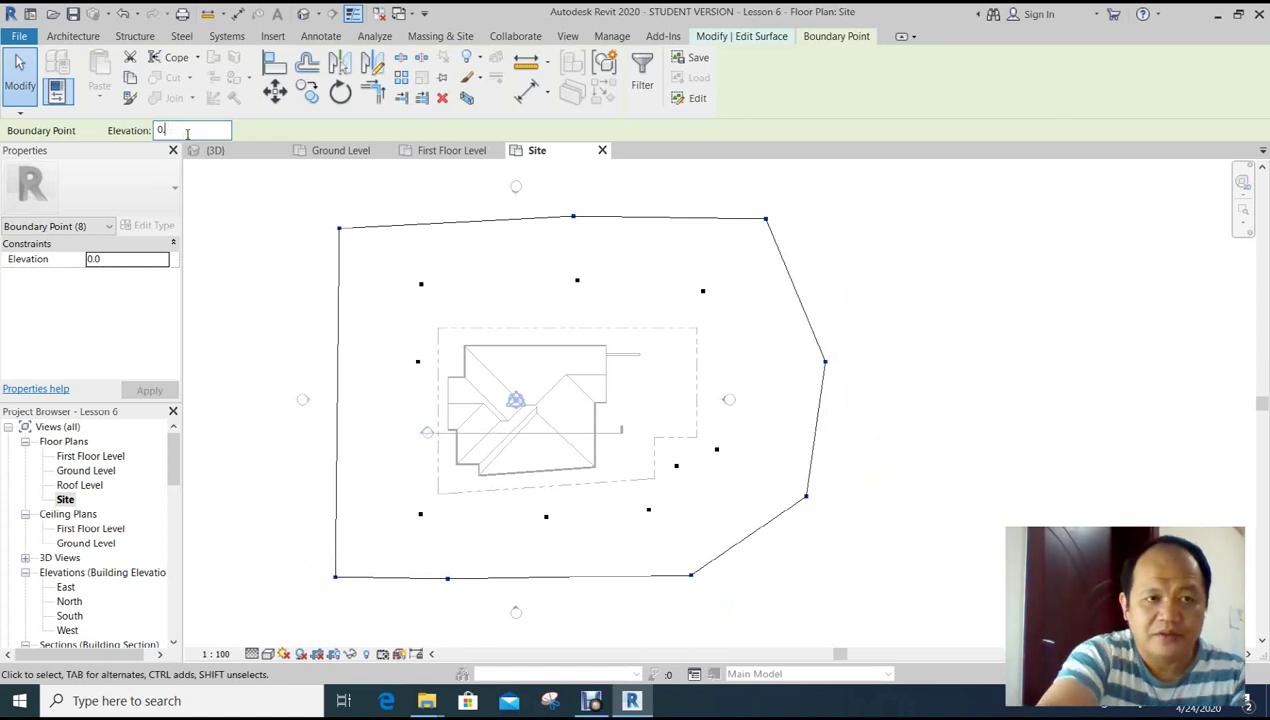
{"action": "key", "text": "BackSpace"}
{"action": "type", "text": "-5"}
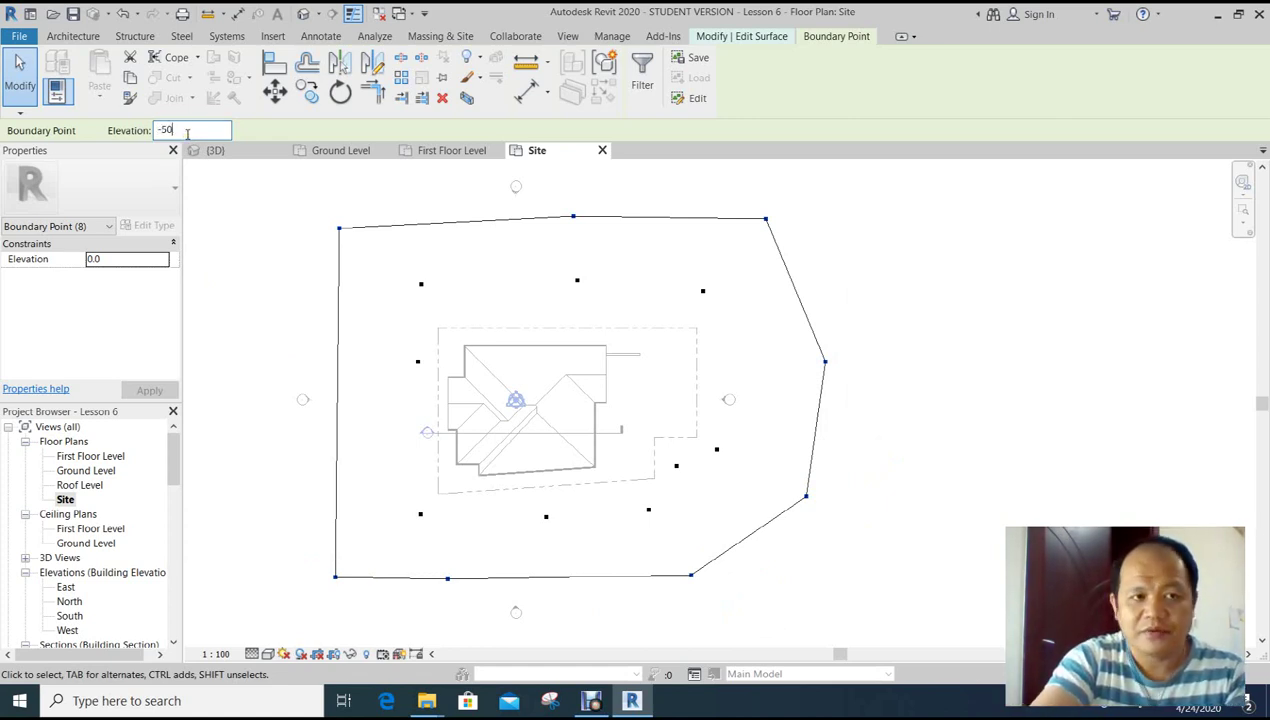
{"action": "type", "text": "00"}
{"action": "key", "text": "Return"}
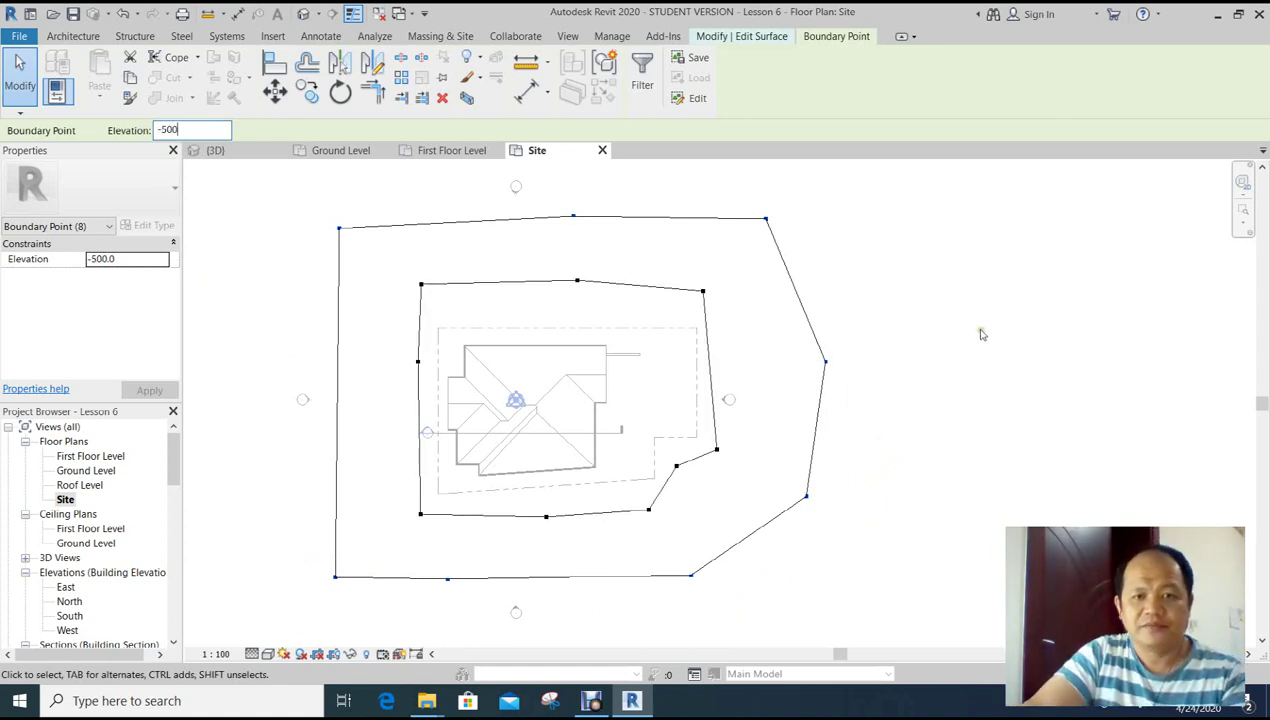
{"action": "left_click", "coordinate": [971, 334]}
{"action": "middle_click_drag", "start_coordinate": [879, 340], "coordinate": [881, 317]}
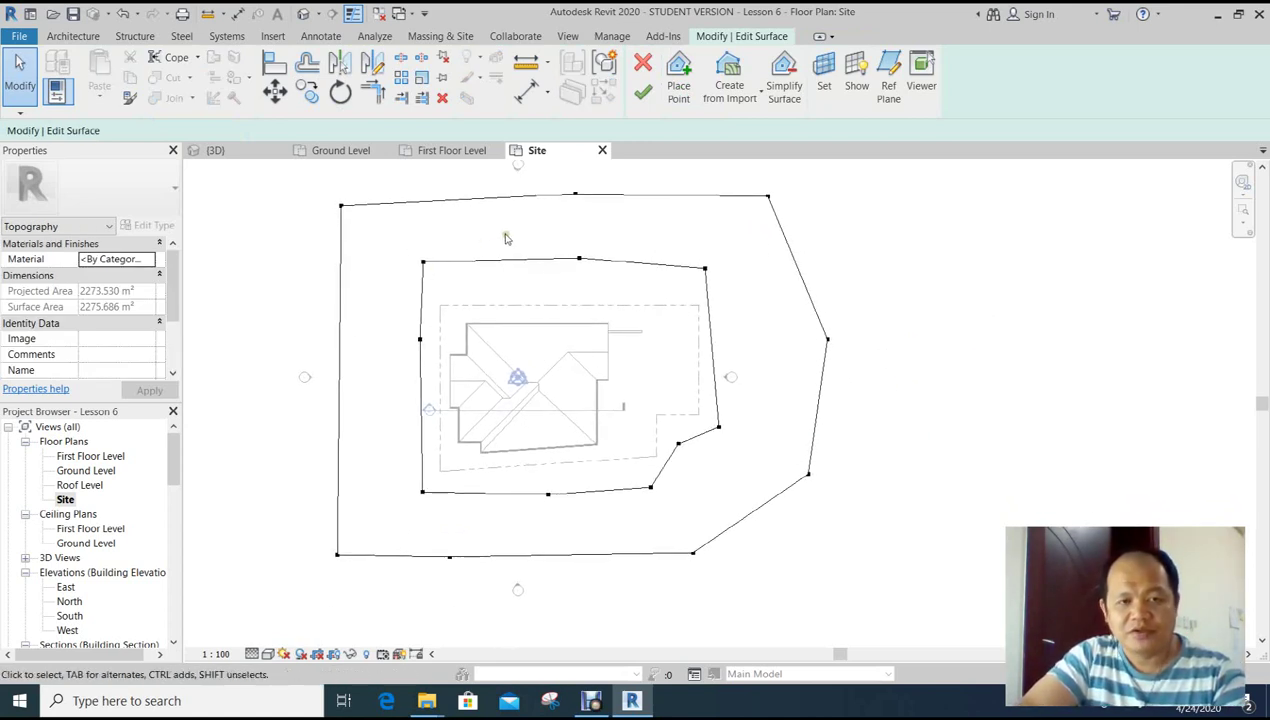
Add five new toposurface points outlining the mound in the lower-right area.
{"action": "scroll", "coordinate": [540, 312], "scroll_direction": "up", "scroll_amount": 1}
{"action": "scroll", "coordinate": [530, 280], "scroll_direction": "up", "scroll_amount": 1}
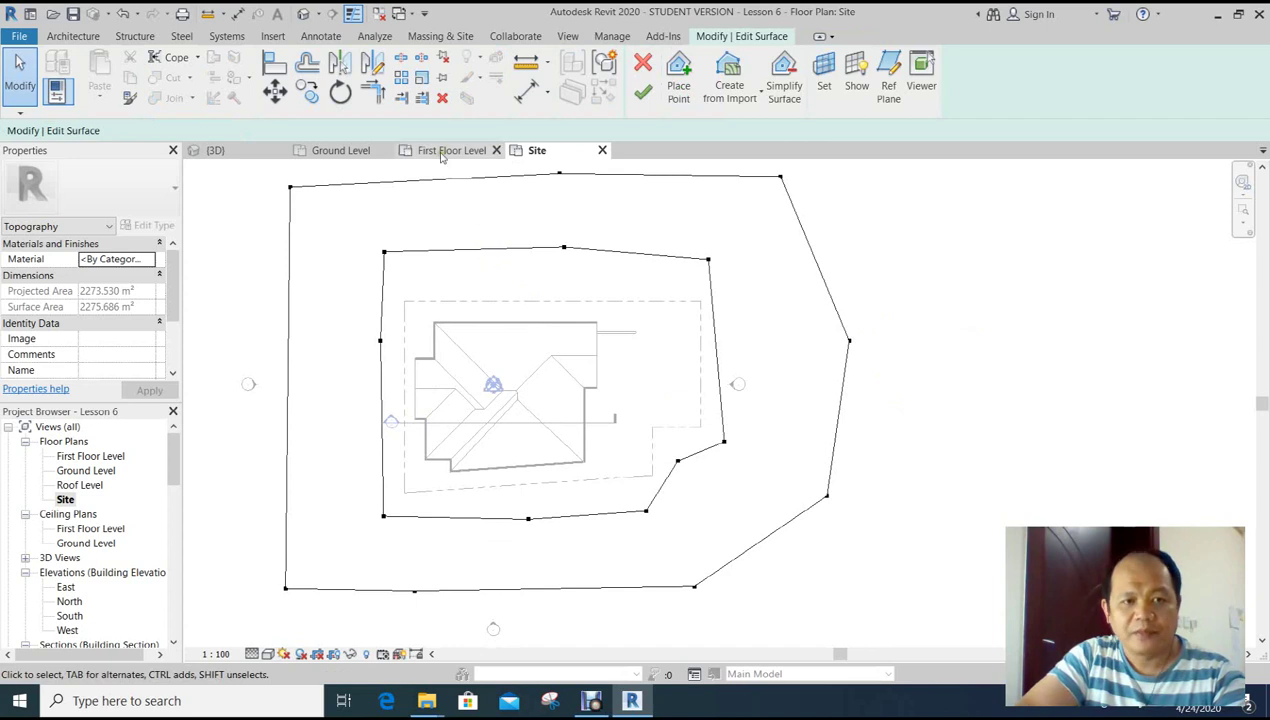
{"action": "left_click", "coordinate": [678, 85]}
{"action": "mouse_move", "coordinate": [553, 244]}
{"action": "middle_mouse_down"}
{"action": "mouse_move", "coordinate": [543, 211]}
{"action": "mouse_move", "coordinate": [556, 201]}
{"action": "middle_mouse_up"}
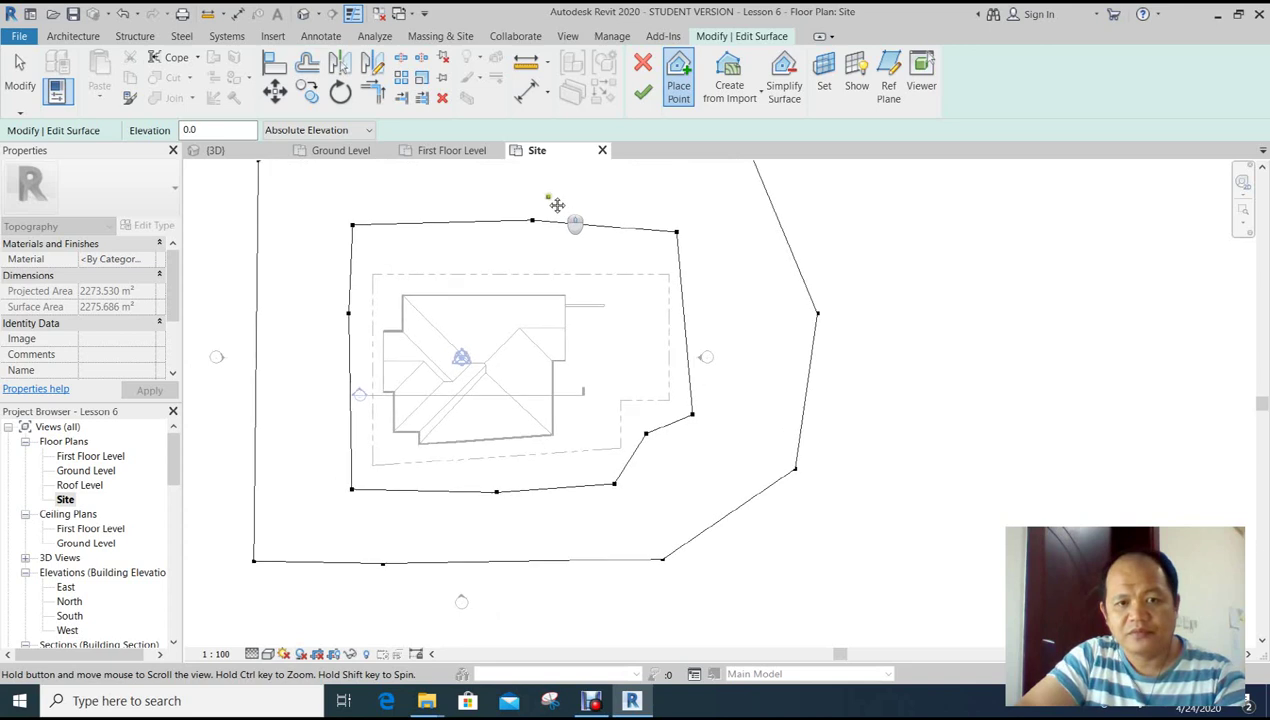
{"action": "left_click", "coordinate": [755, 430]}
{"action": "left_click", "coordinate": [693, 443]}
{"action": "left_click", "coordinate": [650, 510]}
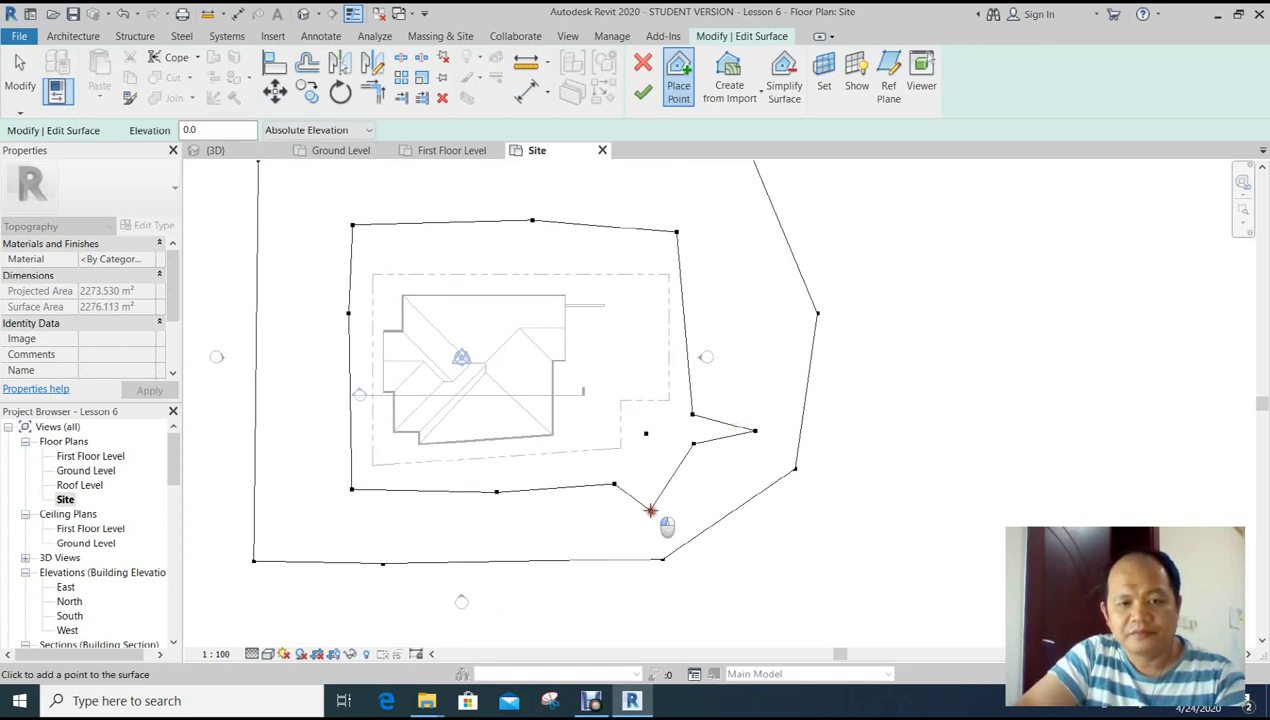
{"action": "left_click", "coordinate": [690, 516]}
{"action": "left_click", "coordinate": [739, 475]}
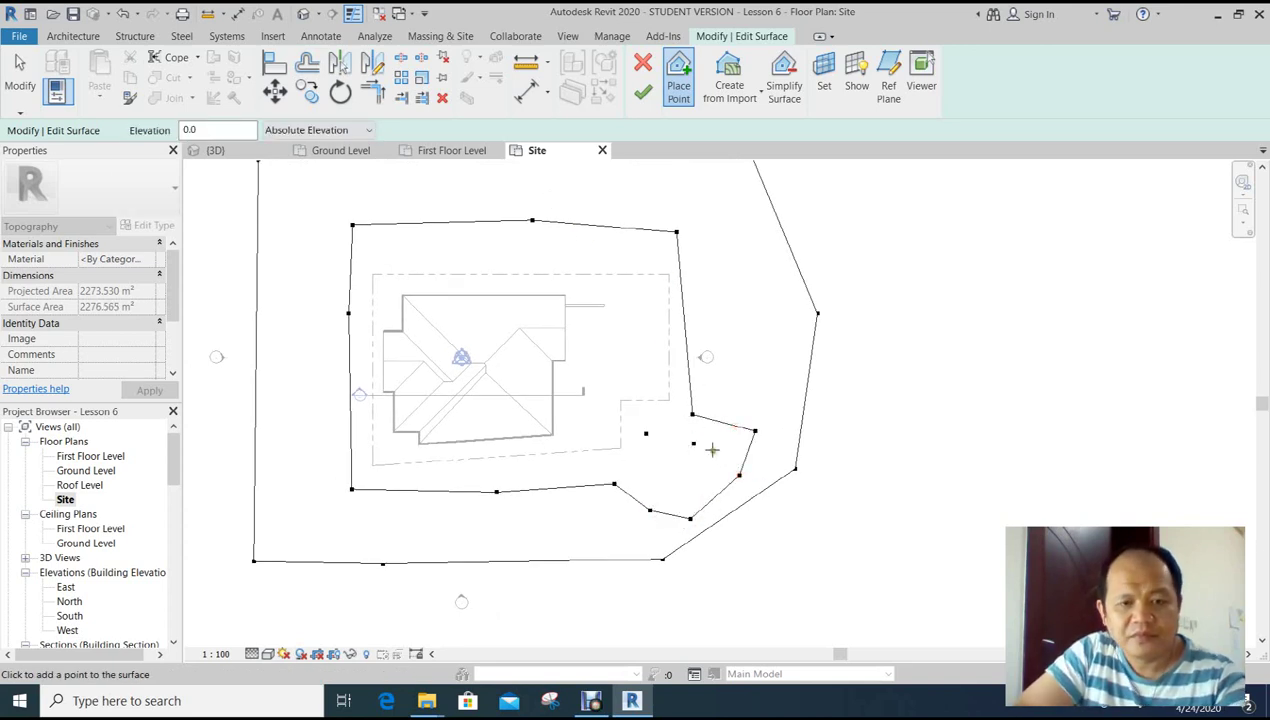
{"action": "key", "text": "Escape"}
Raise the first three mound outline points to 1200 elevation.
{"action": "left_click", "coordinate": [693, 443]}
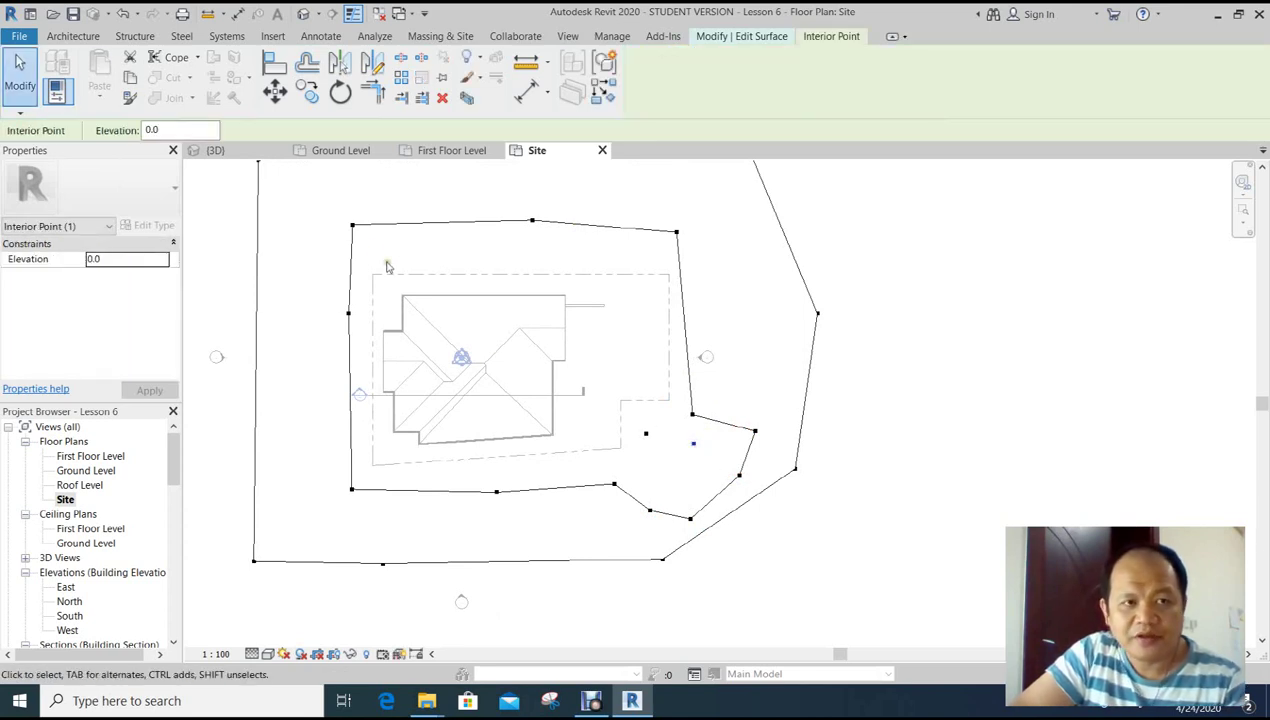
{"action": "double_click", "coordinate": [155, 130]}
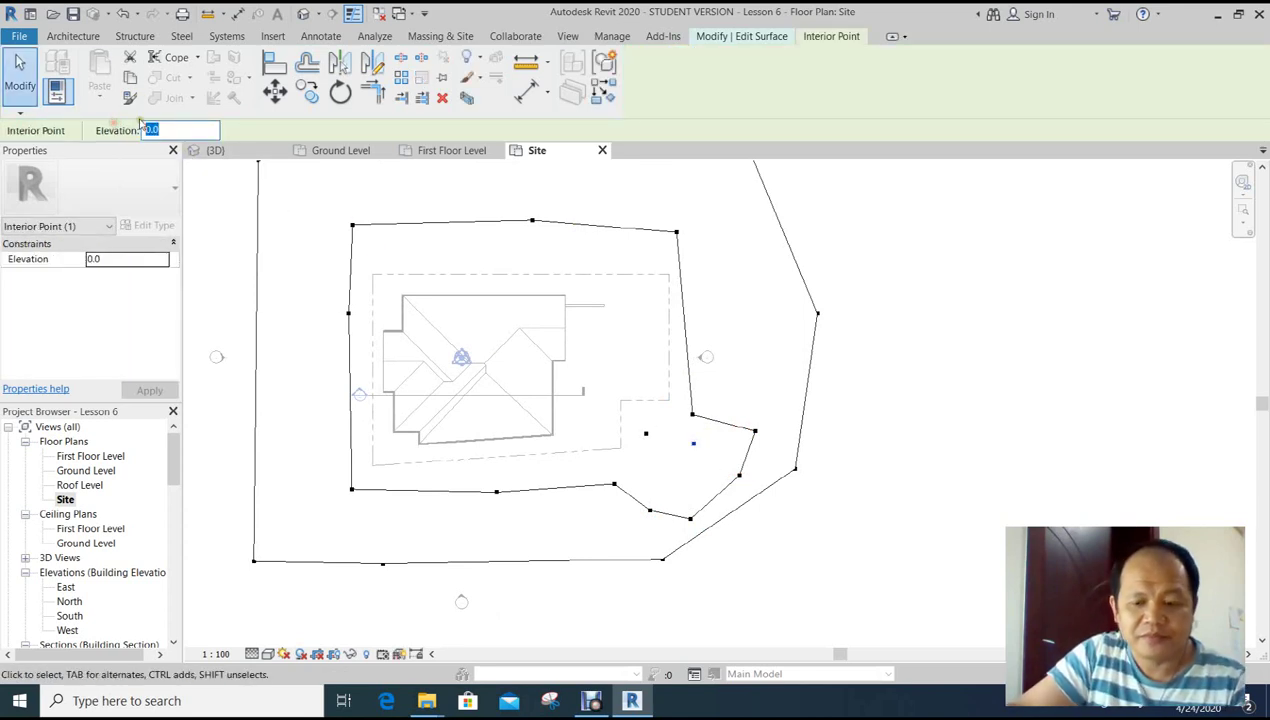
{"action": "type", "text": "-12"}
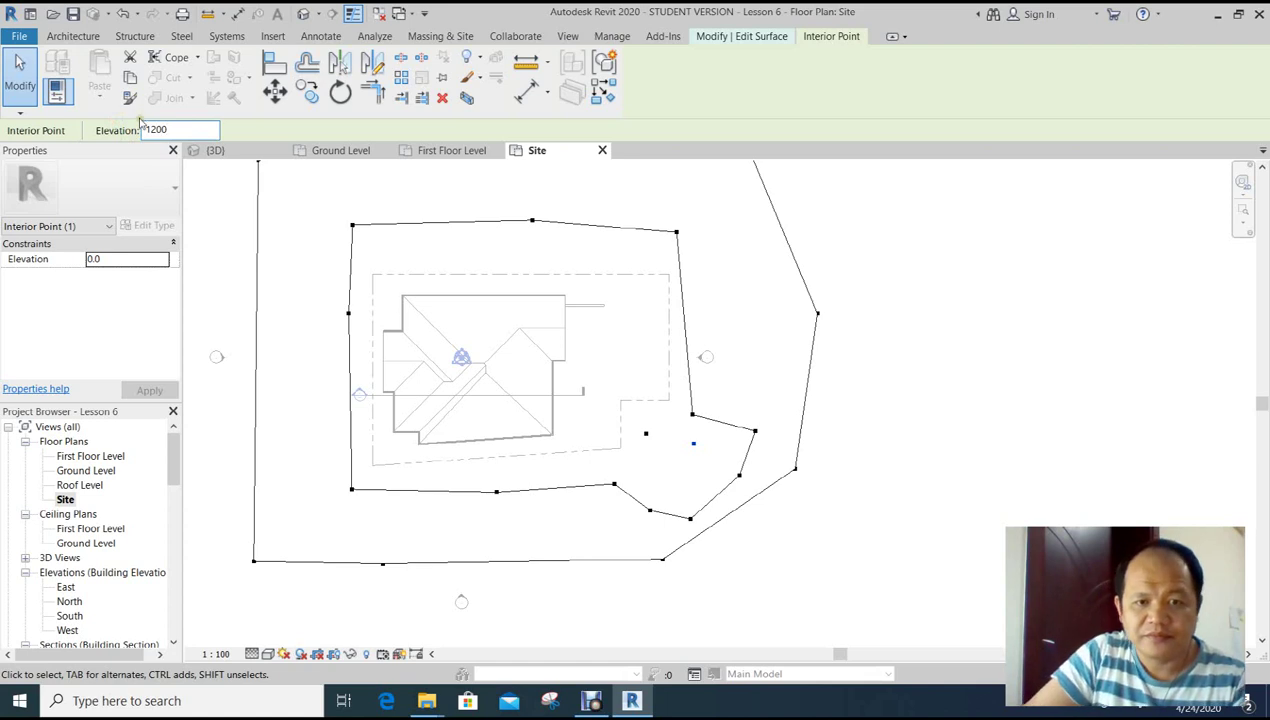
{"action": "key", "text": "Return"}
{"action": "left_click", "coordinate": [755, 432]}
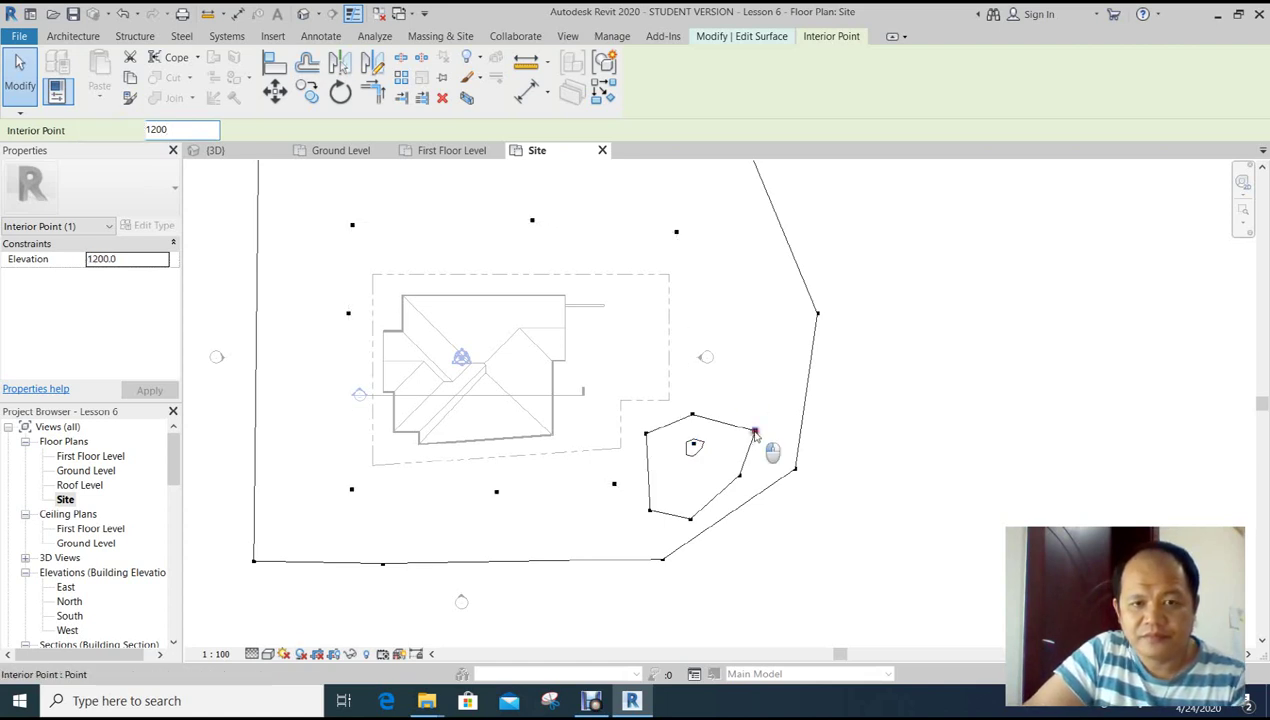
{"action": "double_click", "coordinate": [150, 131]}
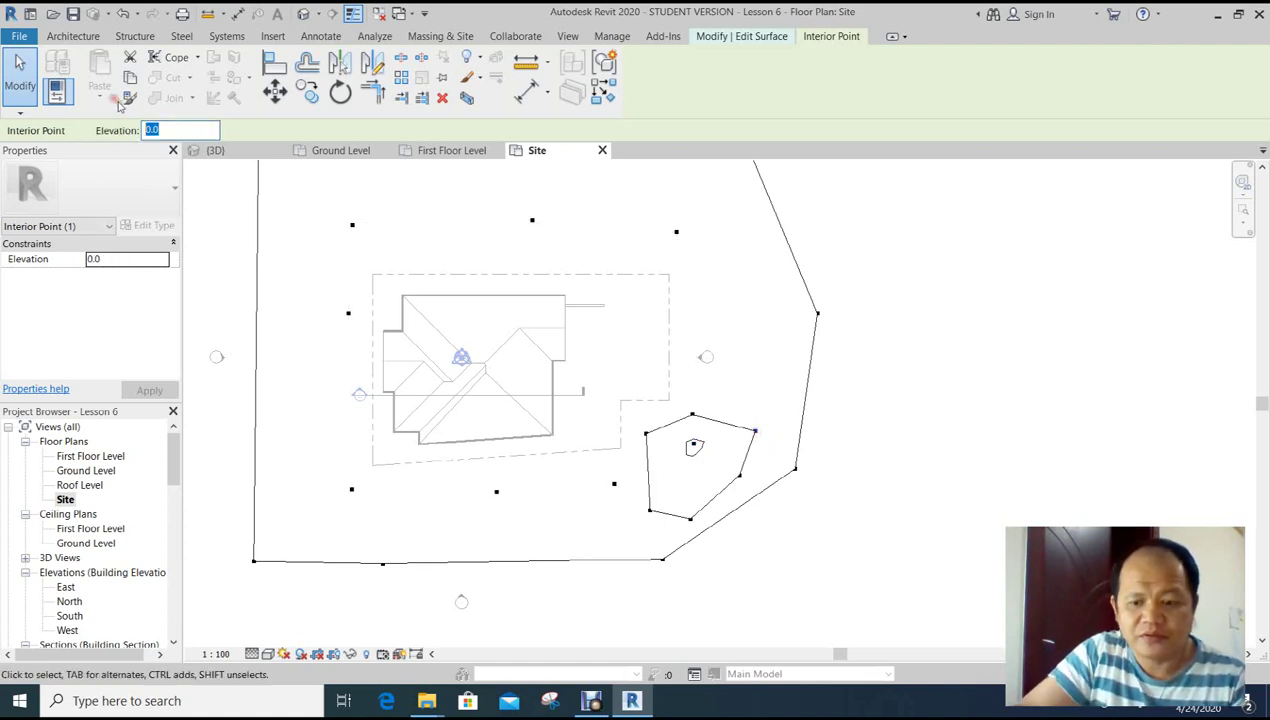
{"action": "type", "text": "1200"}
{"action": "key", "text": "Return"}
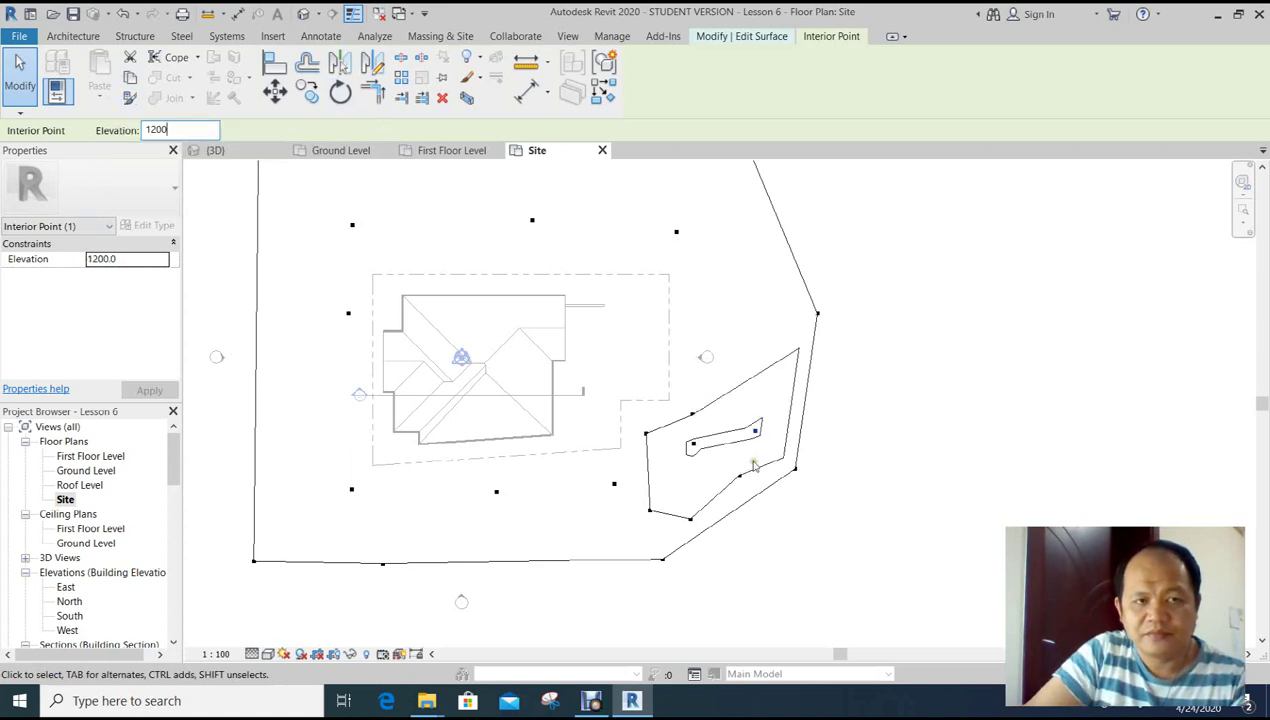
{"action": "left_click", "coordinate": [955, 487]}
{"action": "left_click", "coordinate": [738, 477]}
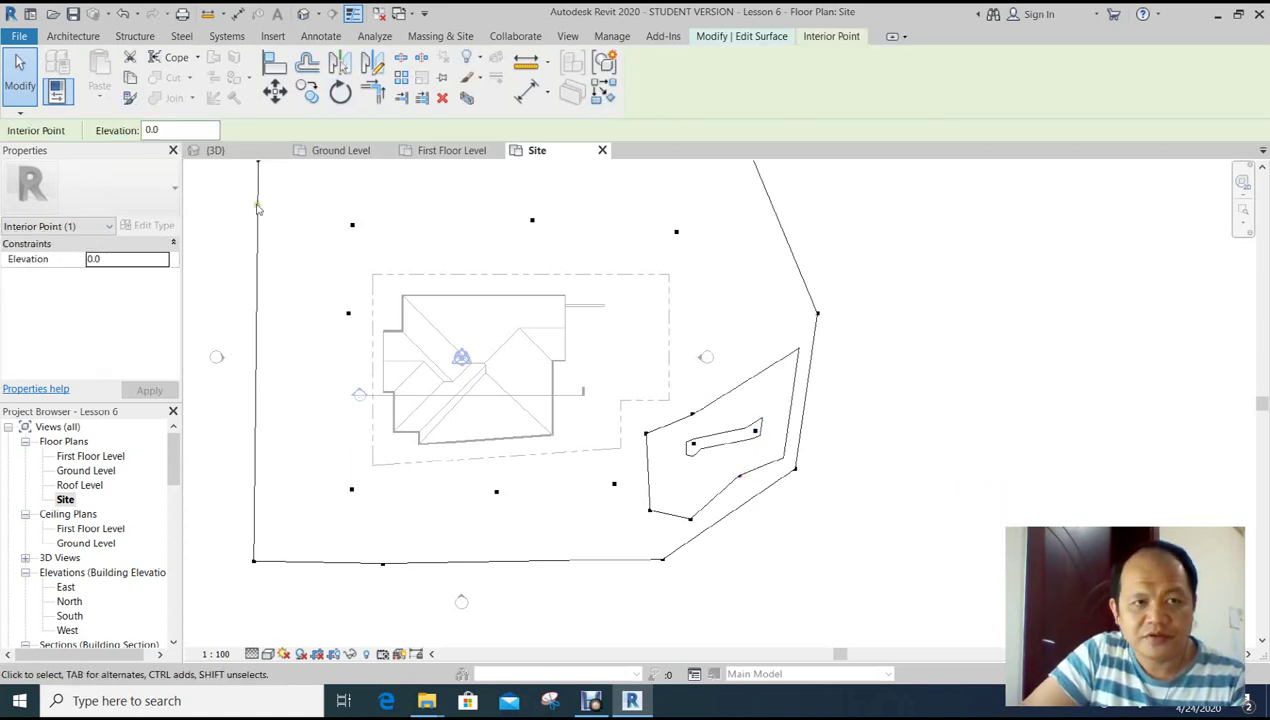
{"action": "double_click", "coordinate": [150, 130]}
{"action": "type", "text": "1200"}
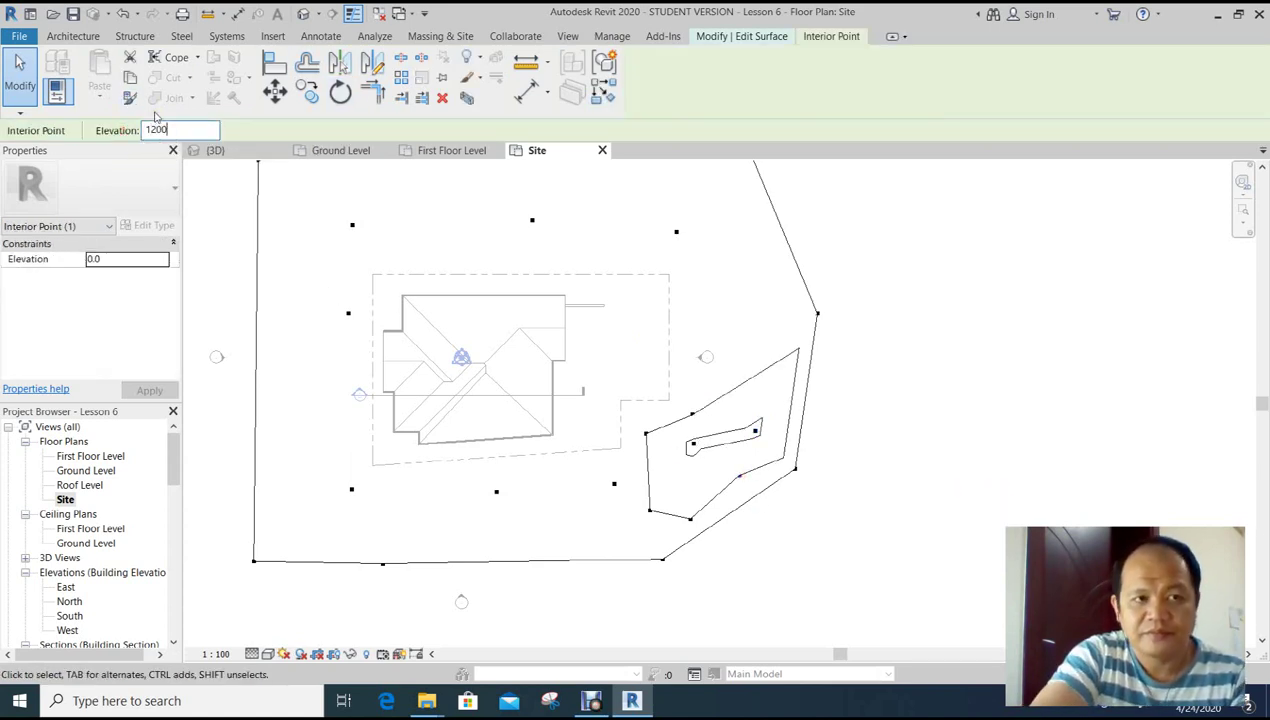
{"action": "key", "text": "Return"}
{"action": "left_click", "coordinate": [920, 502]}
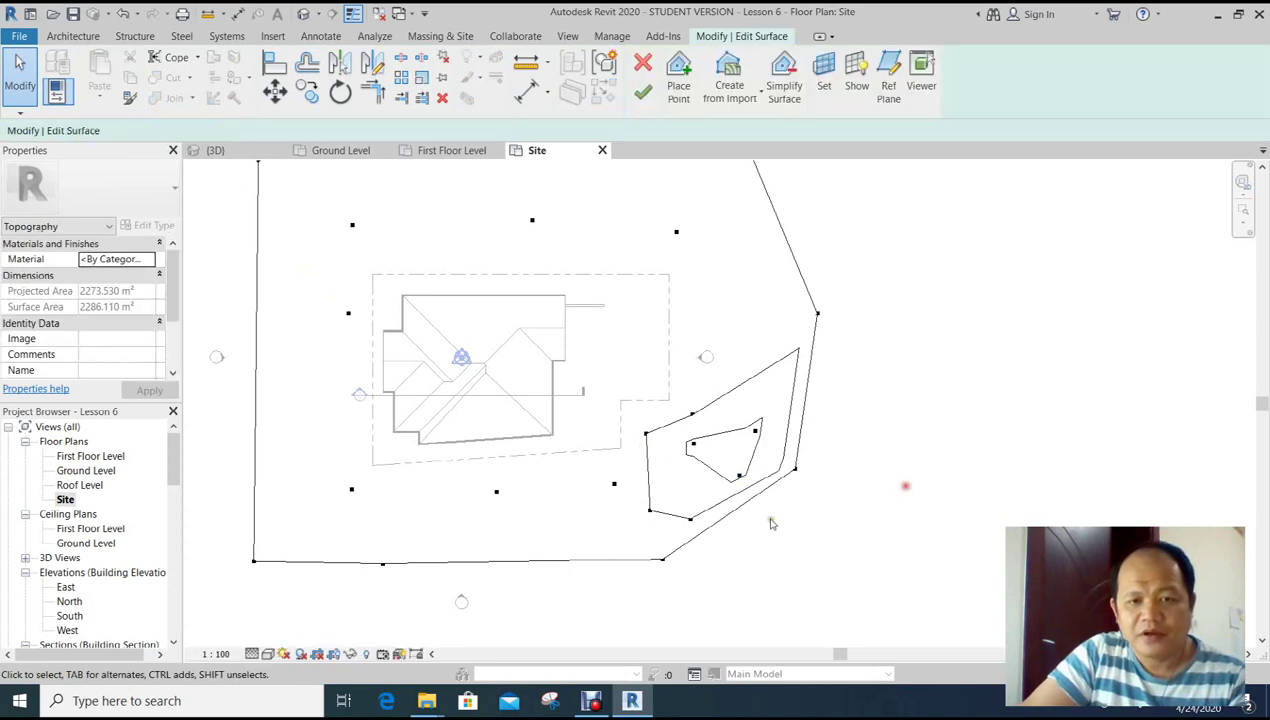
Raise the remaining mound outline point to 1200 elevation.
{"action": "left_click", "coordinate": [688, 519]}
{"action": "double_click", "coordinate": [186, 132]}
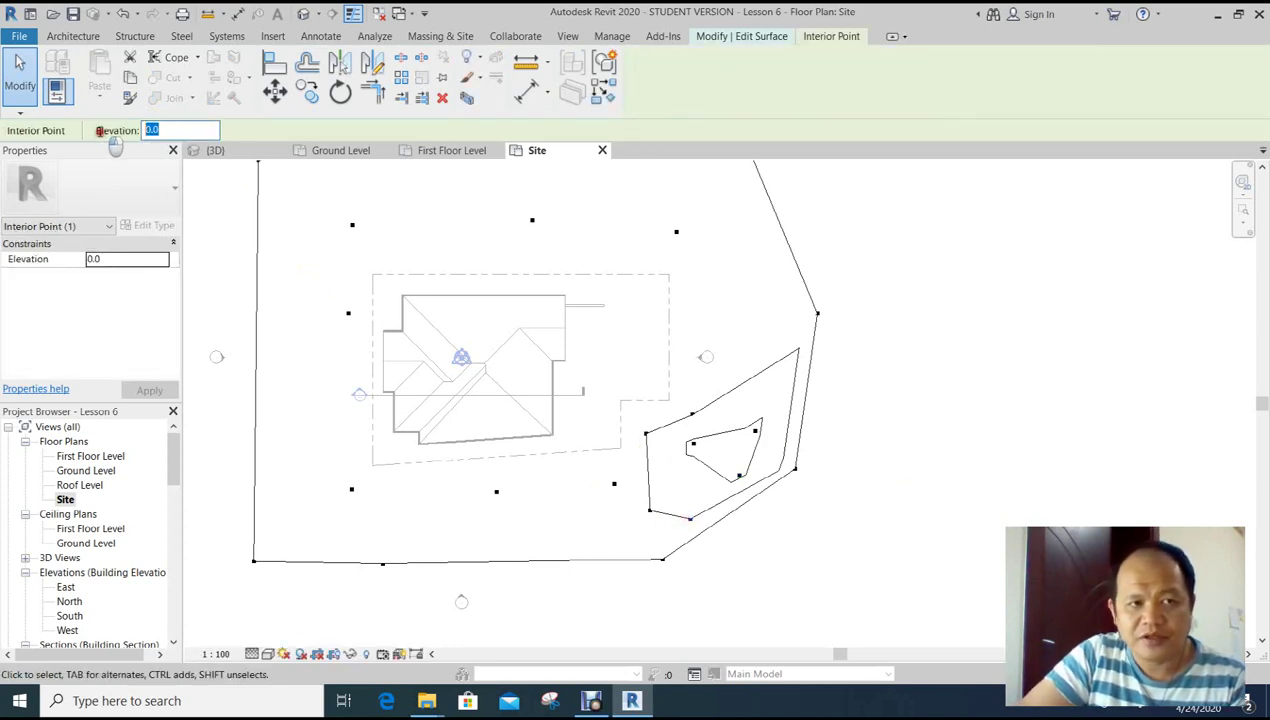
{"action": "type", "text": "0"}
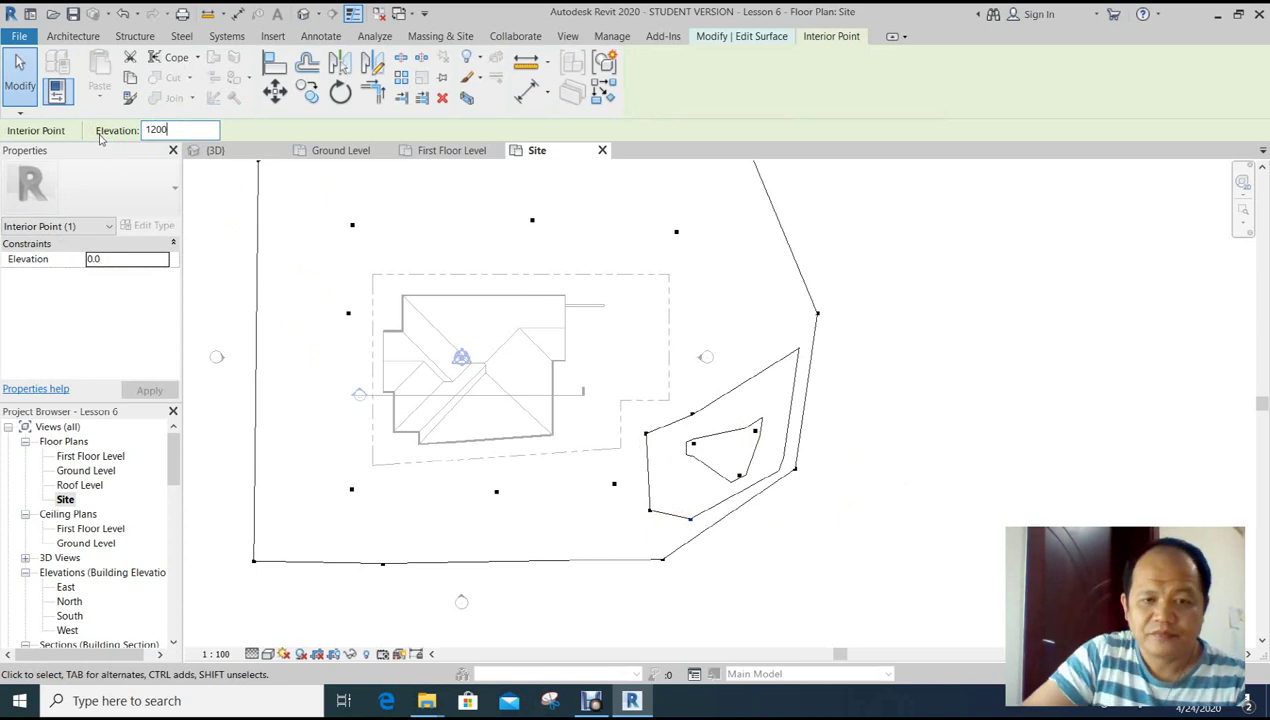
{"action": "left_click", "coordinate": [689, 519]}
{"action": "key", "text": "Escape"}
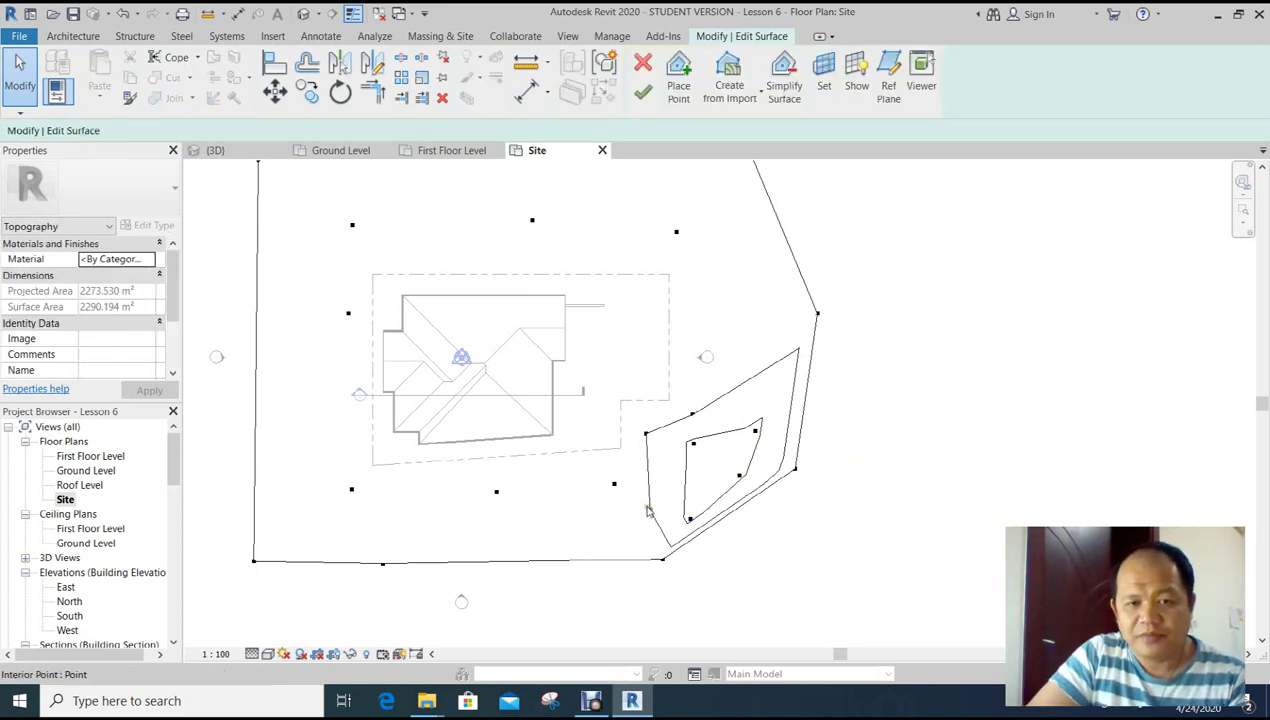
{"action": "key", "text": "Return"}
{"action": "left_click_drag", "start_coordinate": [167, 130], "coordinate": [100, 138]}
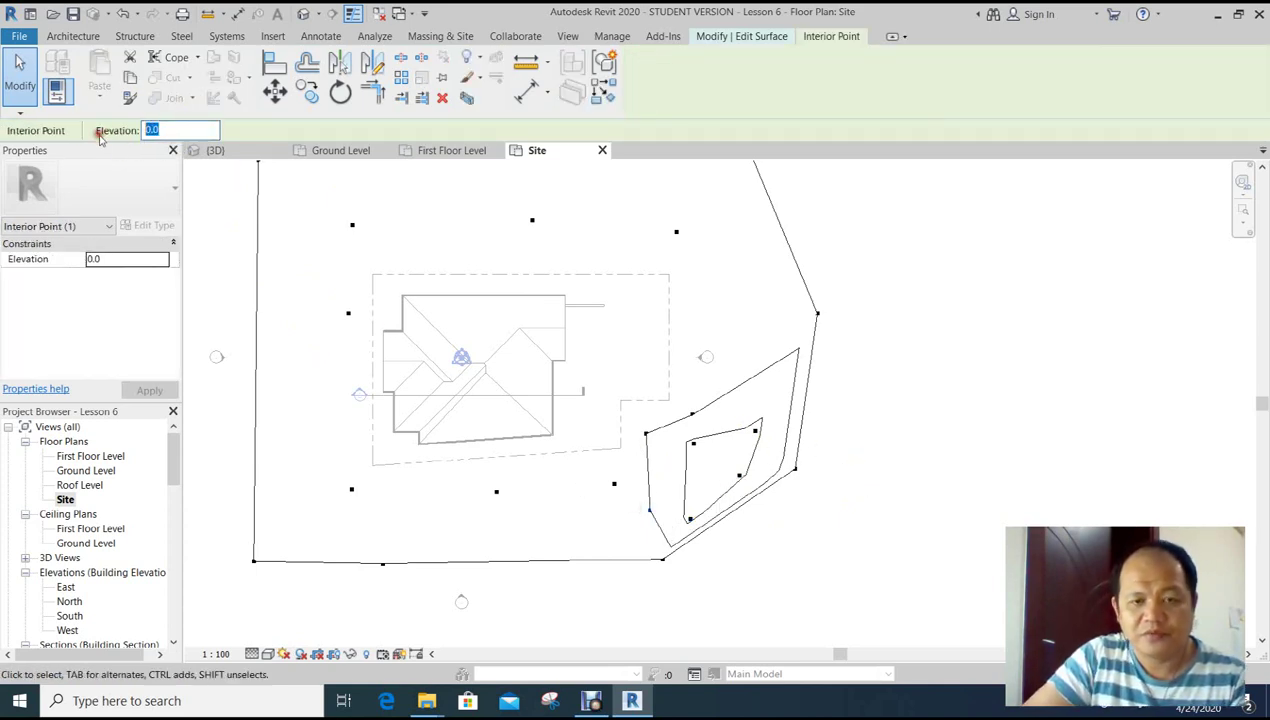
{"action": "type", "text": "12"}
{"action": "key", "text": "Return"}
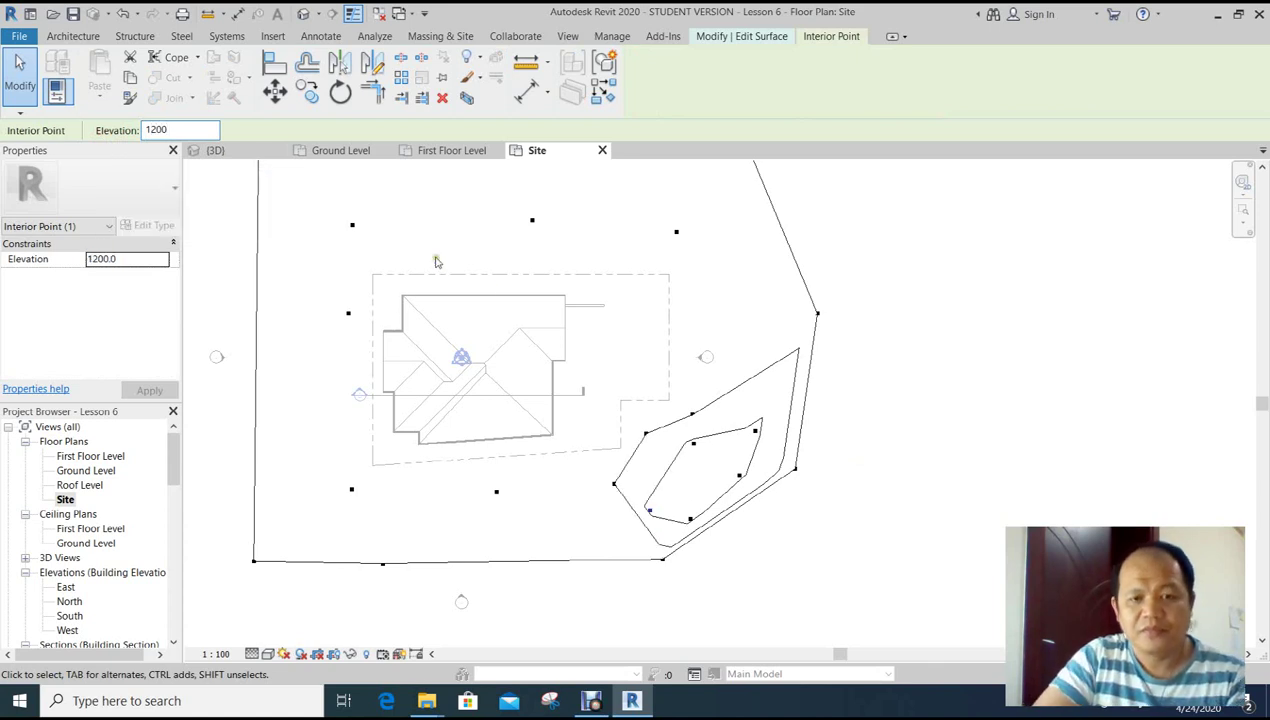
{"action": "left_click", "coordinate": [915, 456]}
{"action": "middle_click_drag", "start_coordinate": [913, 482], "coordinate": [893, 496]}
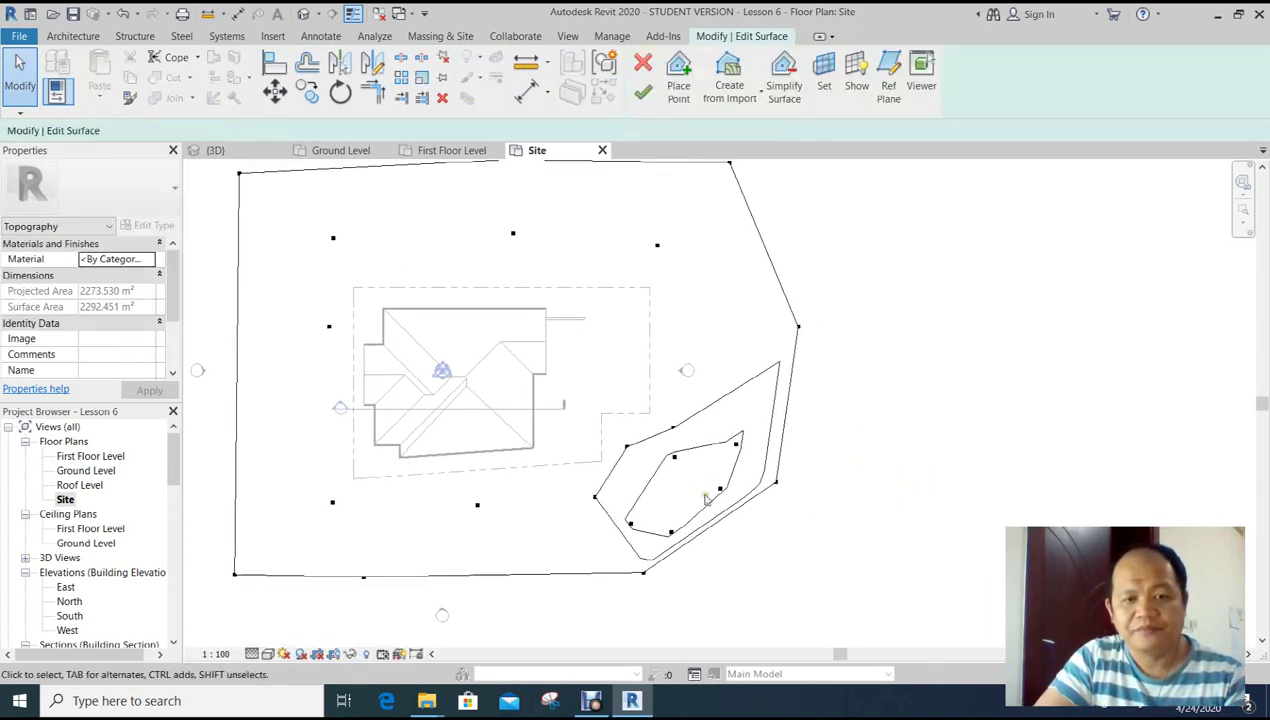
Check the mound points' elevations and resume editing the surface.
{"action": "left_click", "coordinate": [671, 458]}
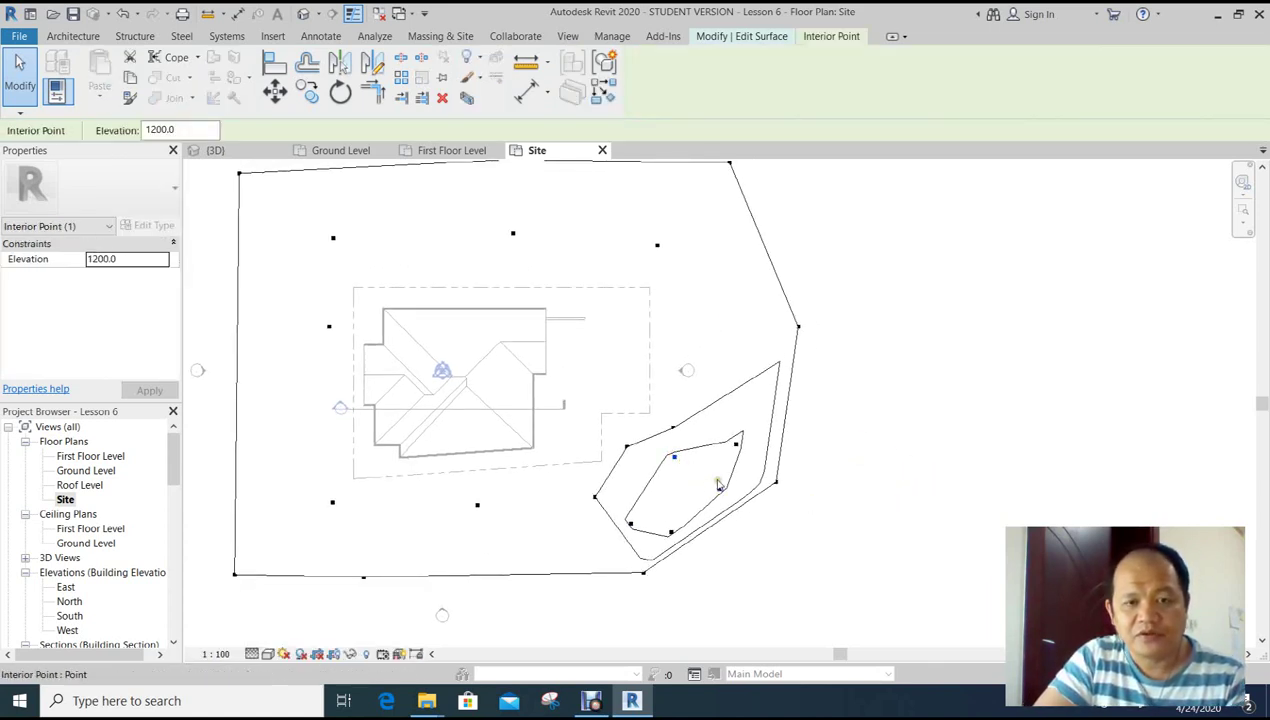
{"action": "left_click", "coordinate": [736, 446]}
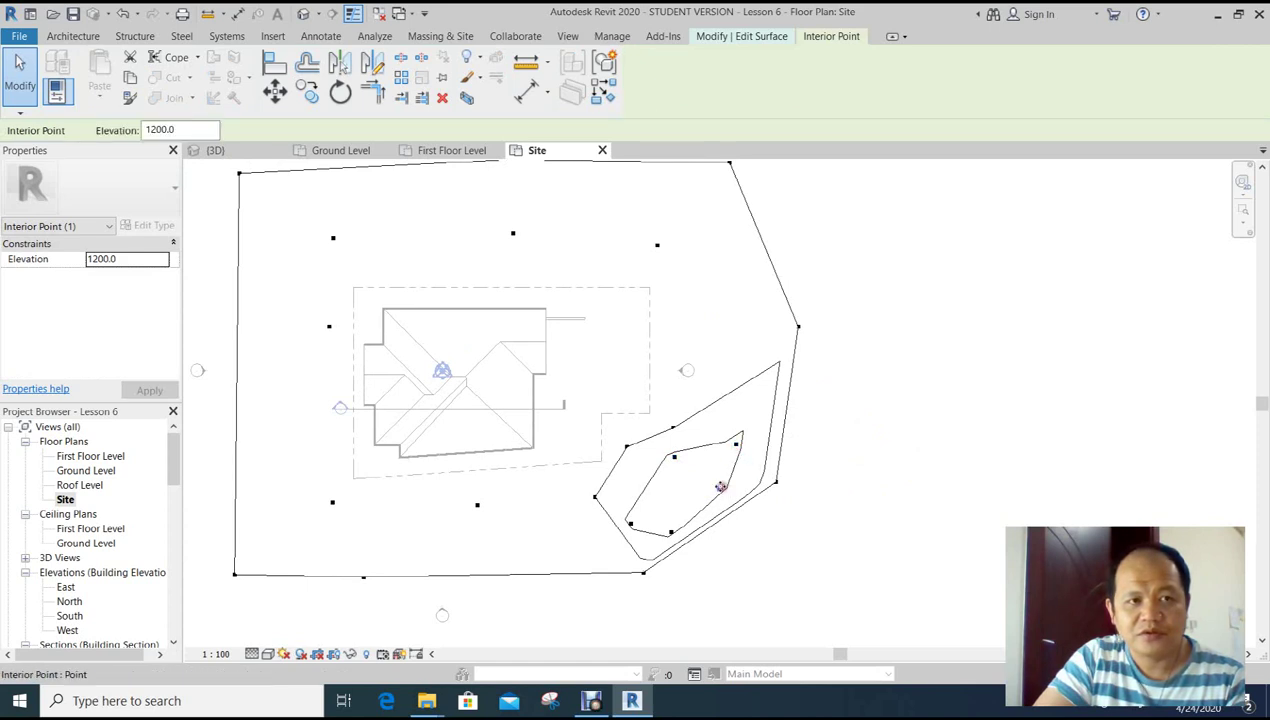
{"action": "left_click", "coordinate": [720, 487]}
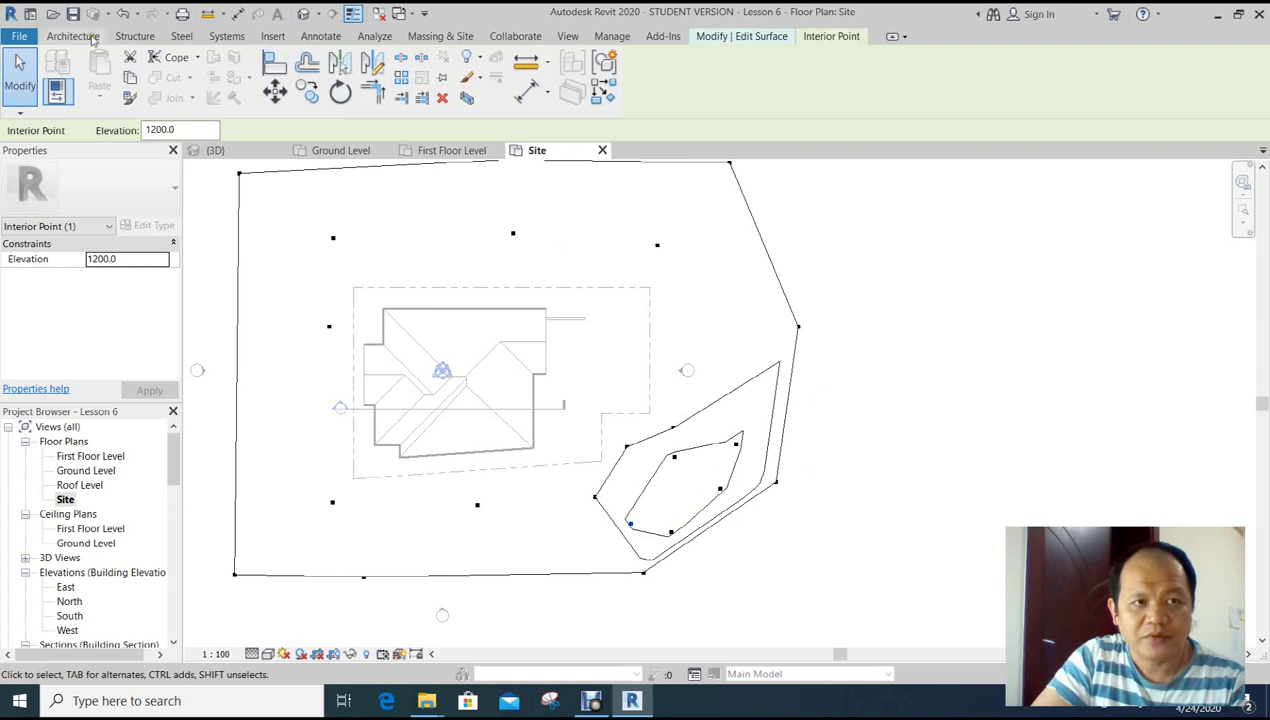
{"action": "left_click", "coordinate": [441, 38]}
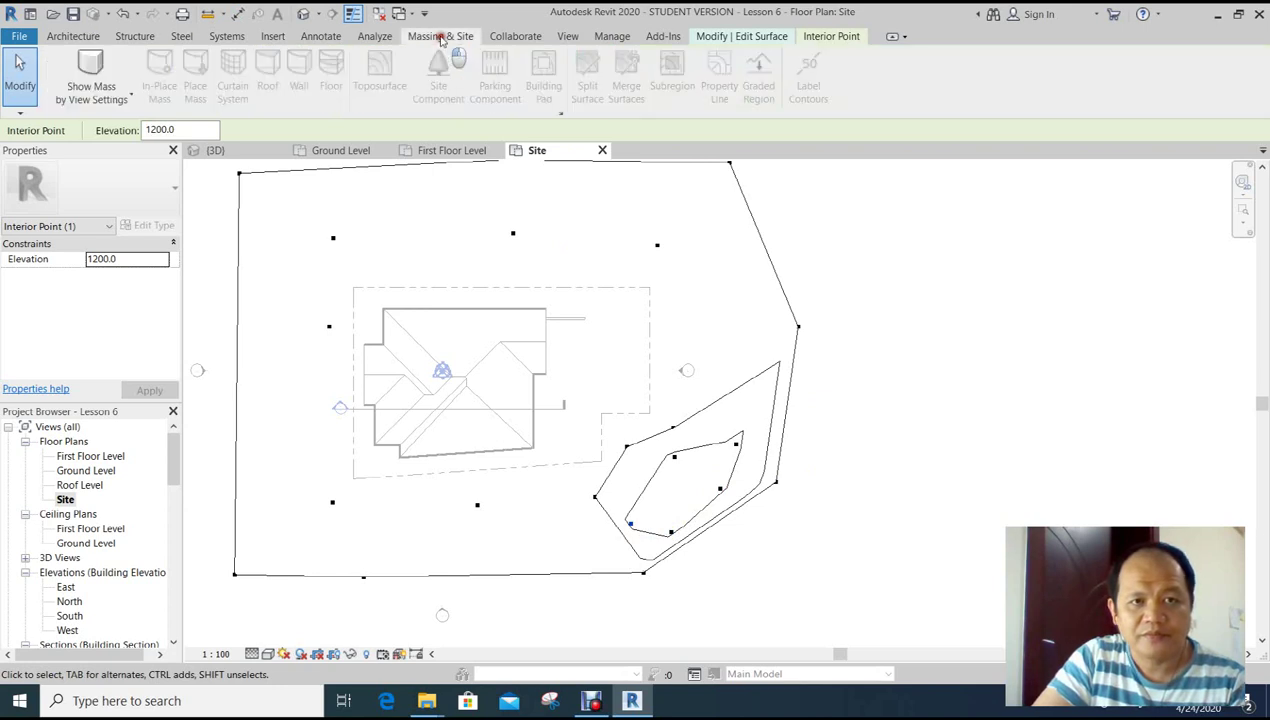
{"action": "left_click", "coordinate": [962, 306]}
Add an interior point inside the mound and set it to 1800 elevation.
{"action": "left_click", "coordinate": [678, 75]}
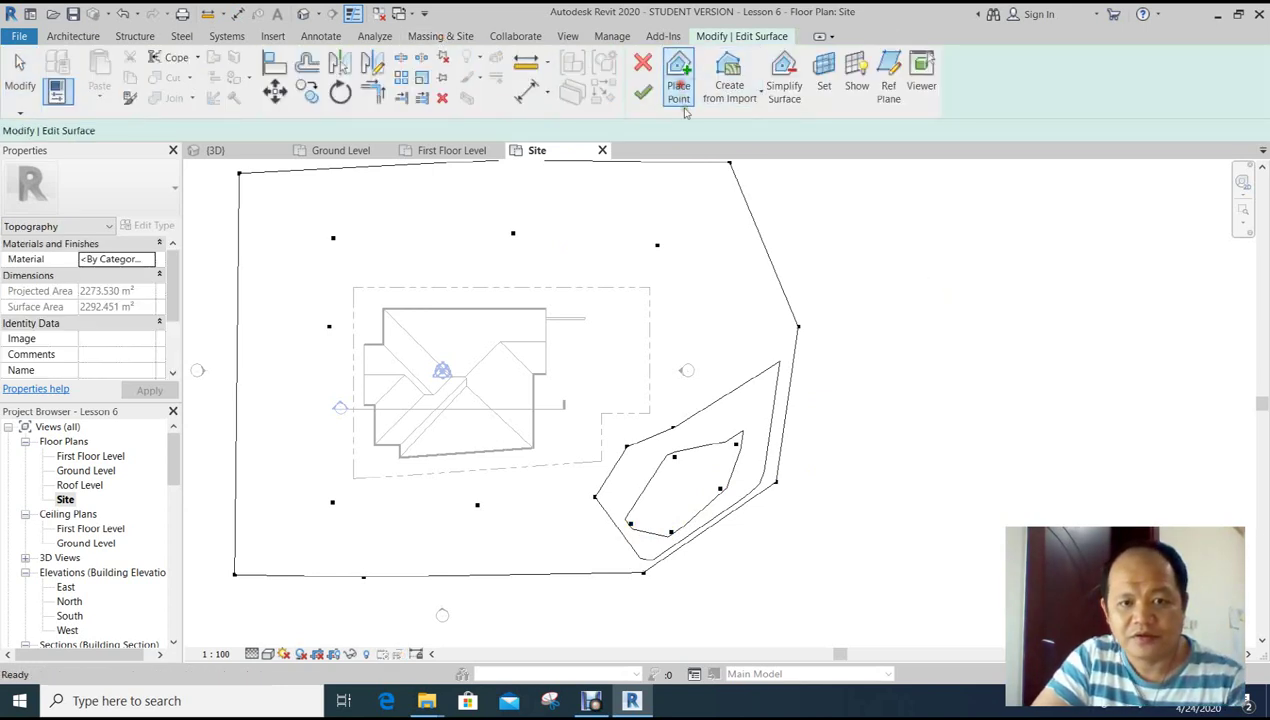
{"action": "left_click", "coordinate": [679, 485]}
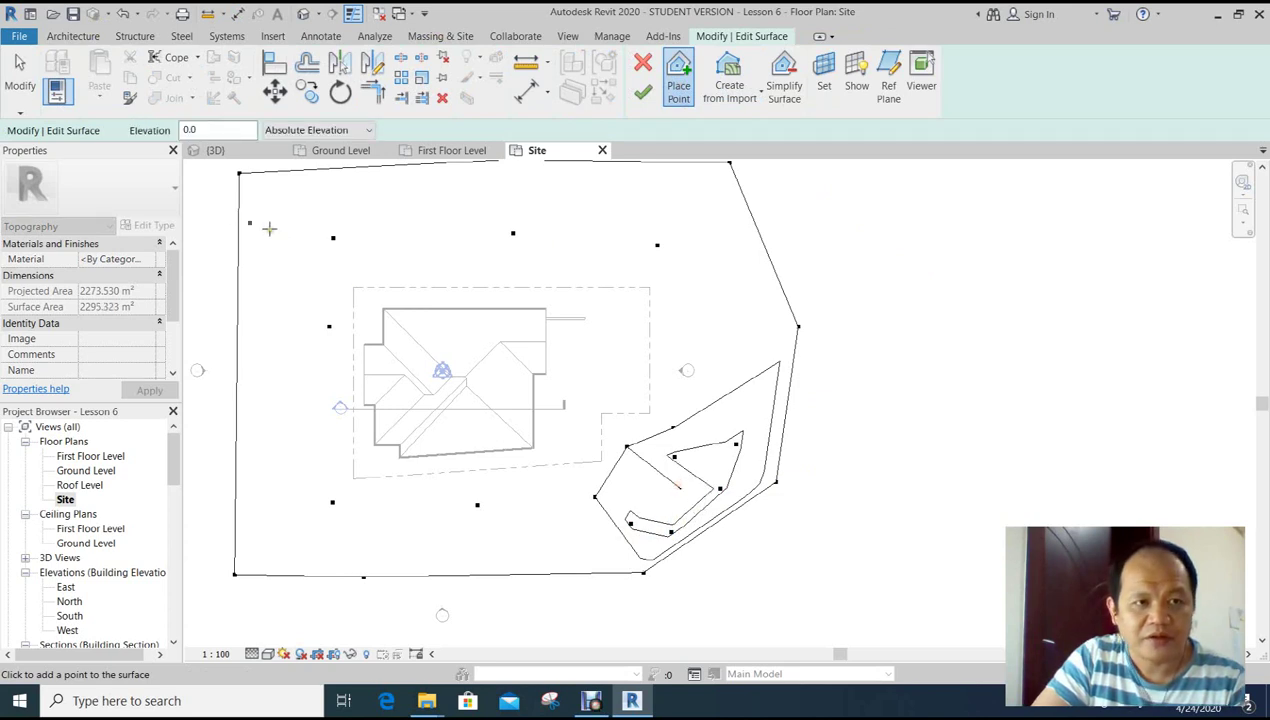
{"action": "key", "text": "Escape"}
{"action": "left_click", "coordinate": [681, 490]}
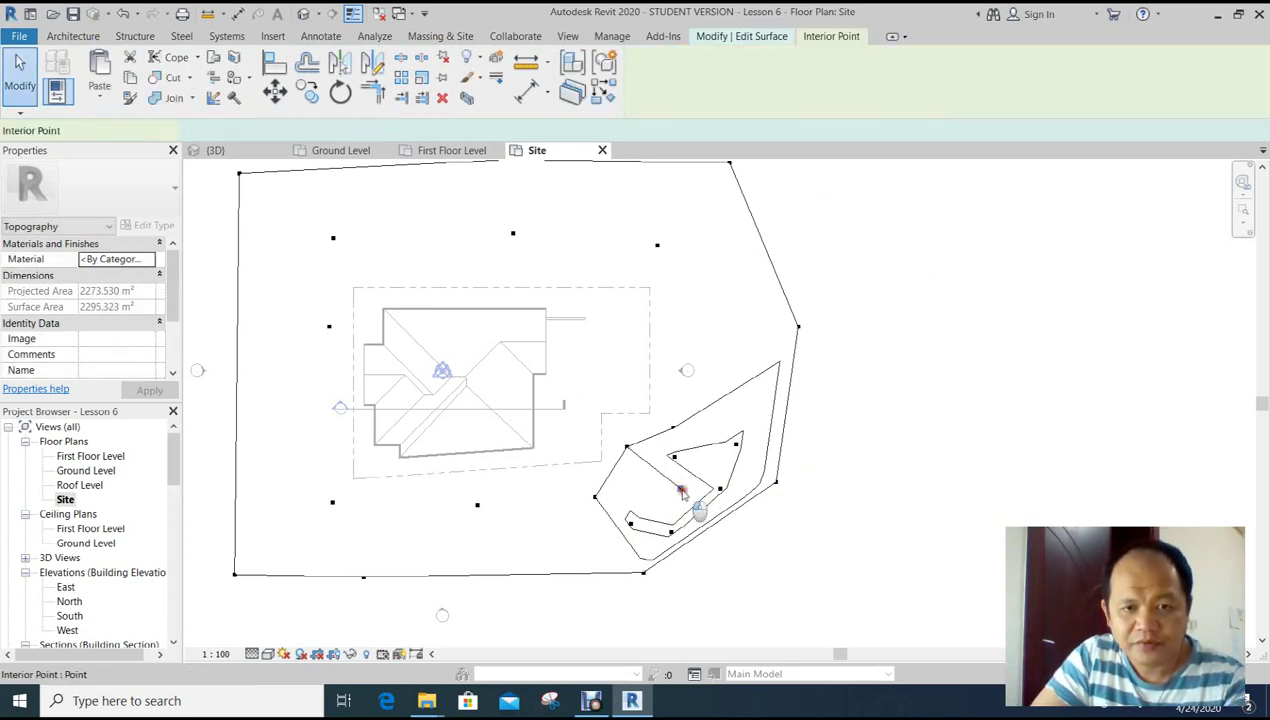
{"action": "left_click_drag", "start_coordinate": [165, 131], "coordinate": [121, 134]}
{"action": "type", "text": "1800"}
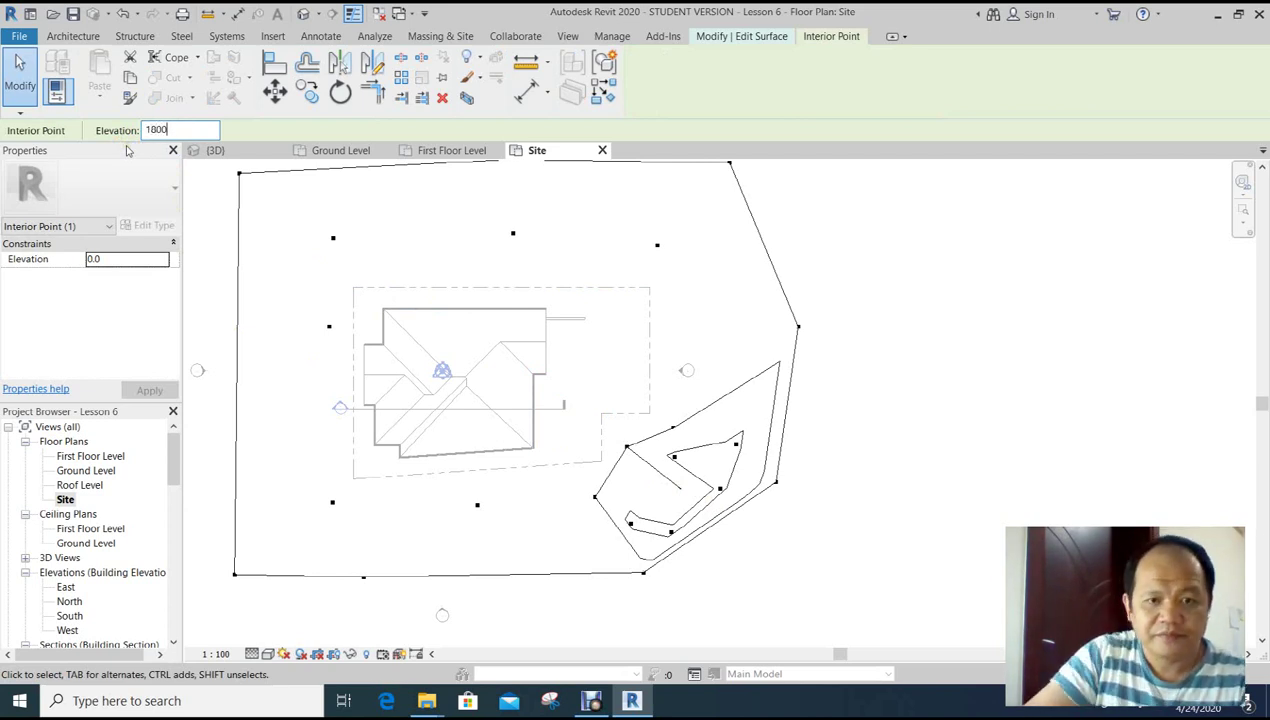
{"action": "key", "text": "Return"}
{"action": "key", "text": "Escape"}
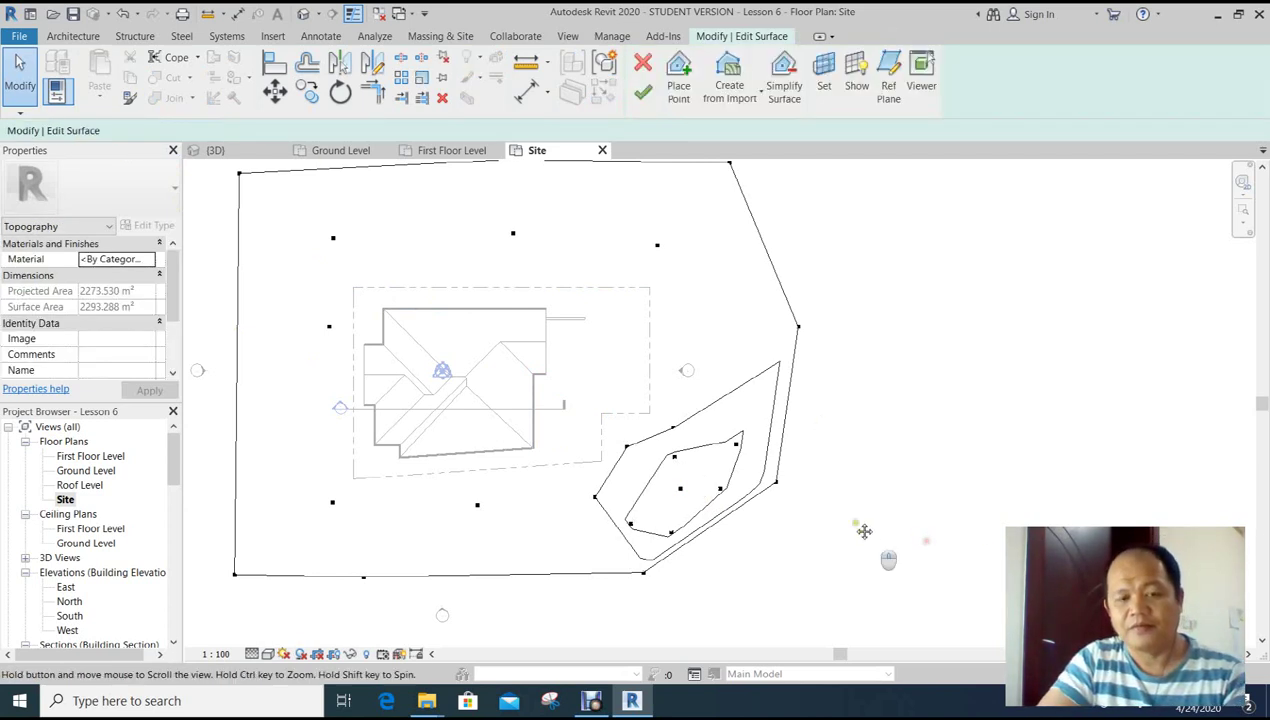
Finish editing the toposurface.
{"action": "middle_click_drag", "start_coordinate": [716, 532], "coordinate": [676, 452]}
{"action": "scroll", "coordinate": [794, 473], "scroll_direction": "down", "scroll_amount": 2}
{"action": "scroll", "coordinate": [770, 484], "scroll_direction": "down", "scroll_amount": 2}
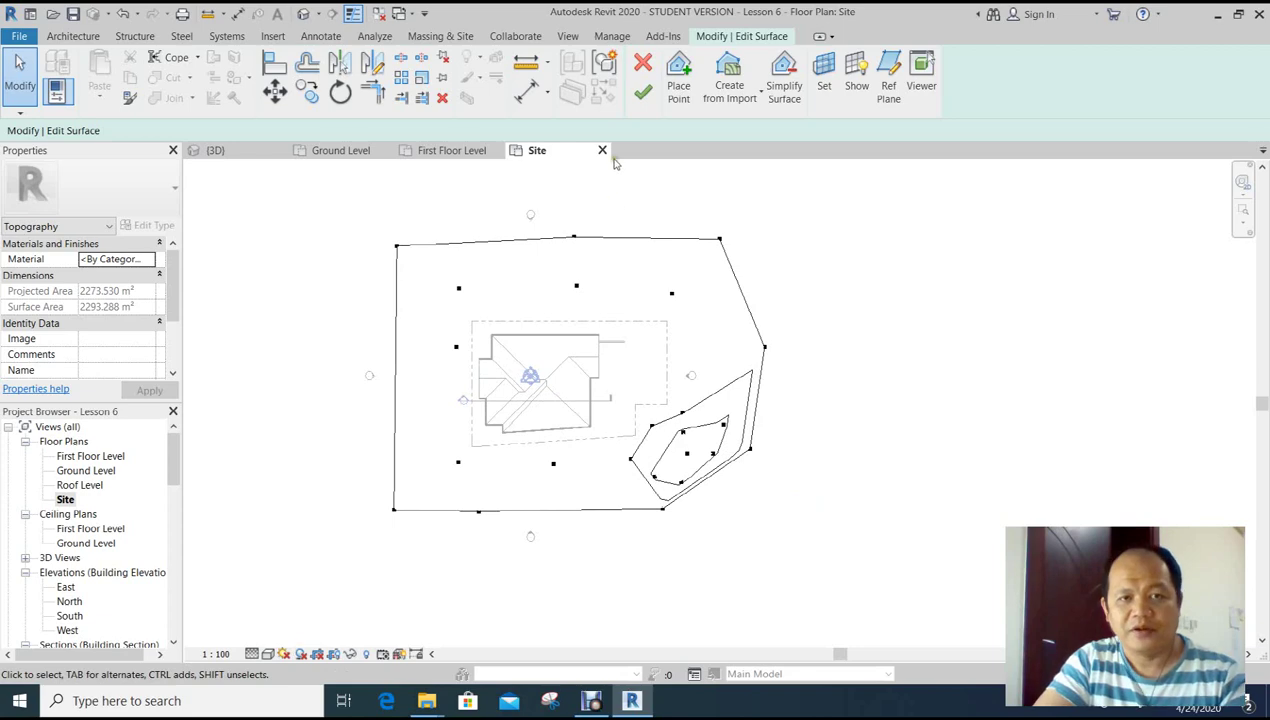
{"action": "scroll", "coordinate": [720, 275], "scroll_direction": "up", "scroll_amount": 2}
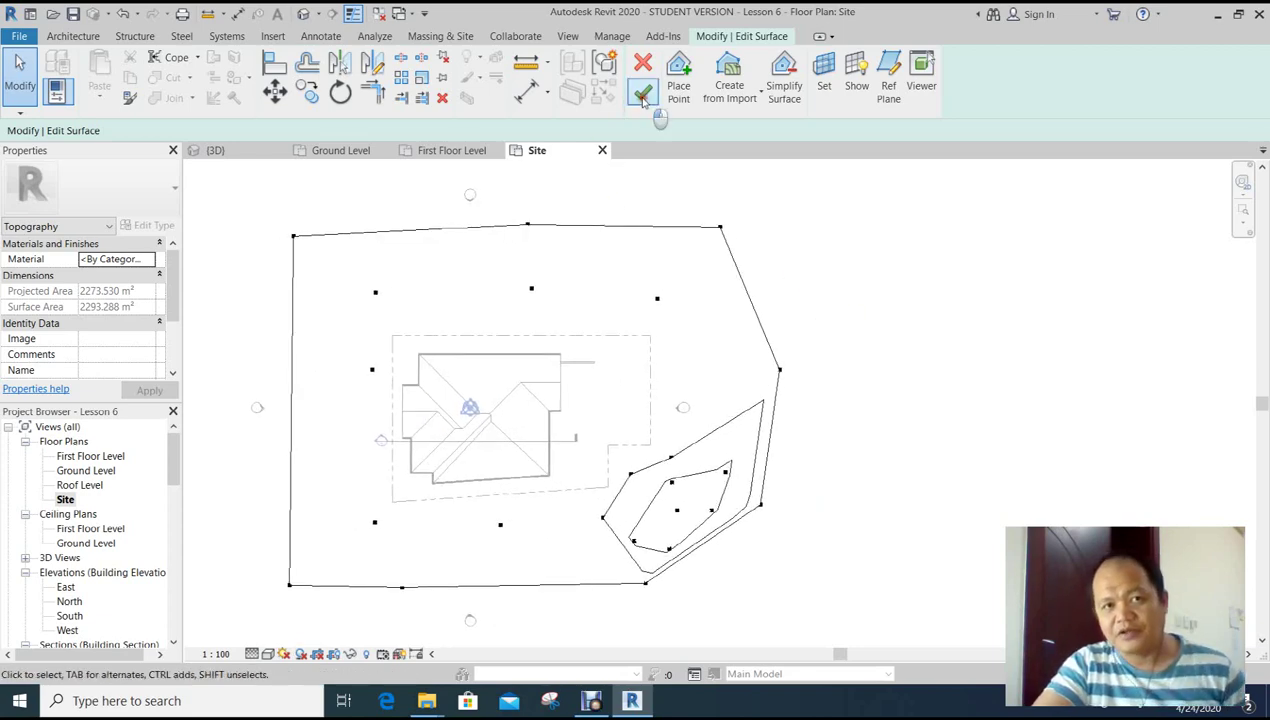
{"action": "left_click", "coordinate": [643, 101]}
{"action": "mouse_move", "coordinate": [910, 458]}
{"action": "middle_mouse_down"}
{"action": "mouse_move", "coordinate": [879, 440]}
{"action": "mouse_move", "coordinate": [835, 471]}
{"action": "middle_mouse_up"}
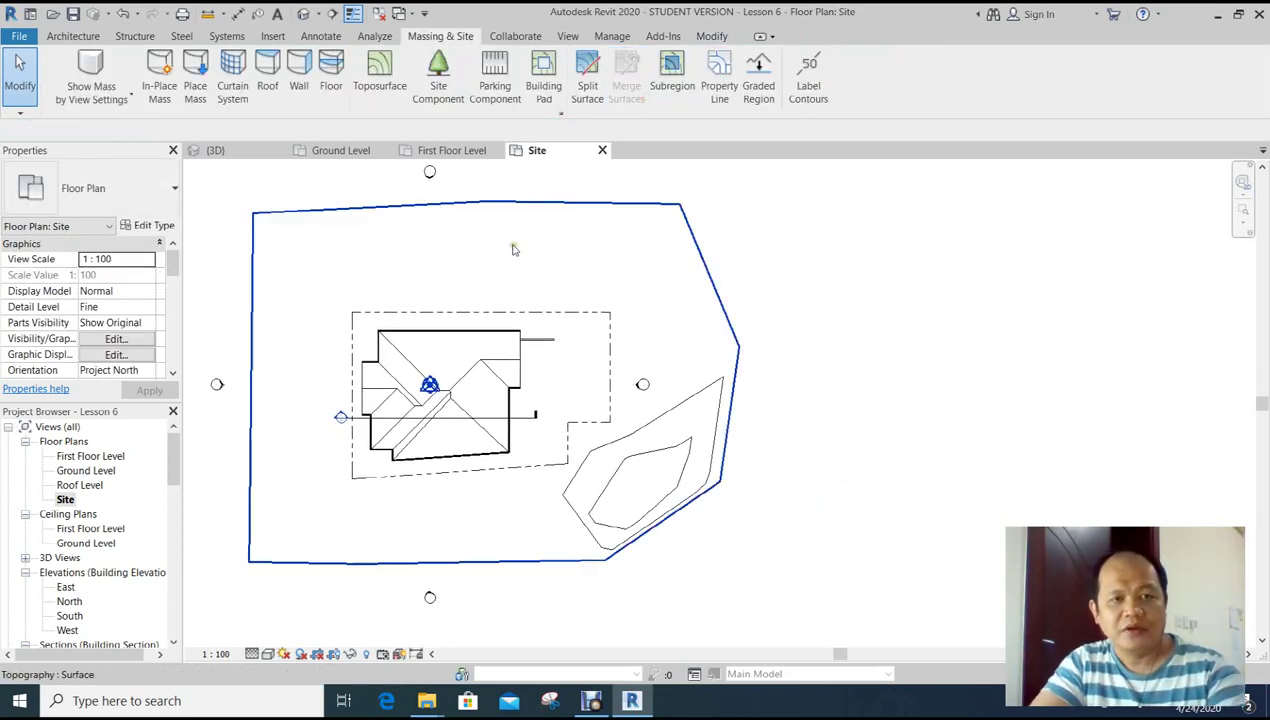
Show the {3D} view with the Shaded visual style.
{"action": "left_click", "coordinate": [212, 150]}
{"action": "mouse_move", "coordinate": [840, 614]}
{"action": "middle_mouse_down", "text": "shift"}
{"action": "mouse_move", "coordinate": [851, 606]}
{"action": "mouse_move", "coordinate": [915, 658]}
{"action": "middle_mouse_up", "text": "shift"}
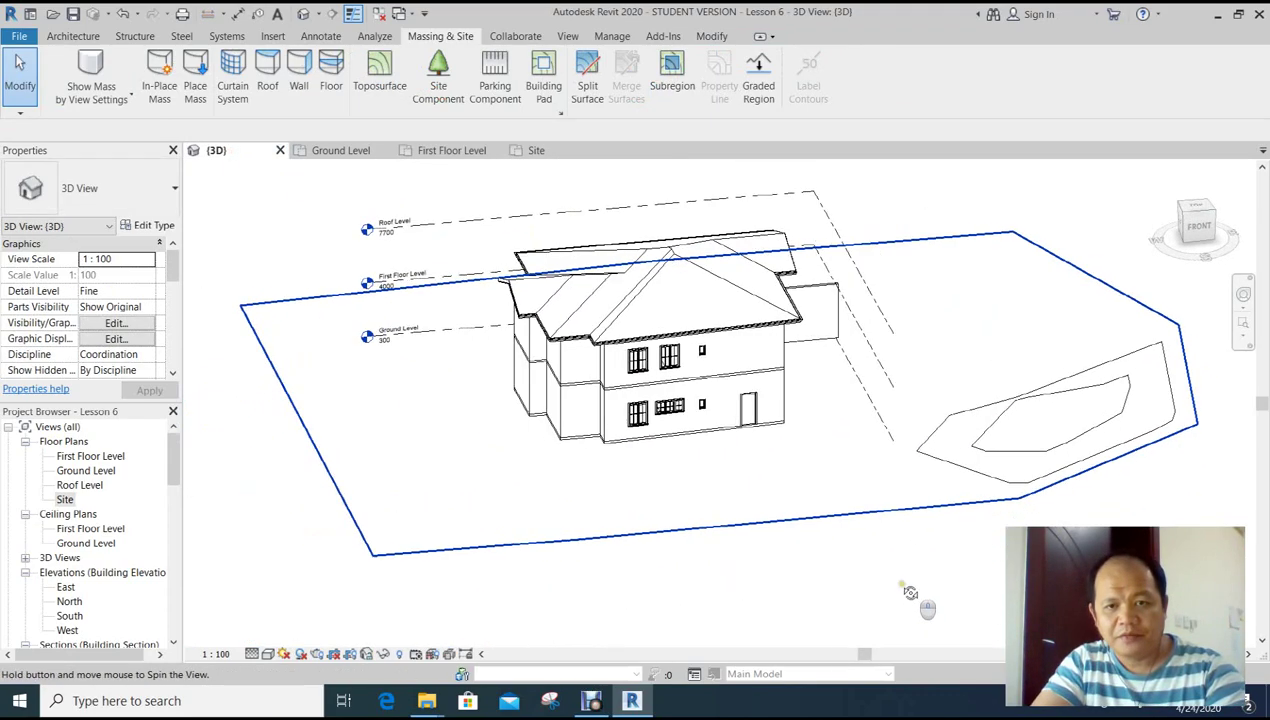
{"action": "left_click", "coordinate": [268, 654]}
{"action": "left_click", "coordinate": [318, 588]}
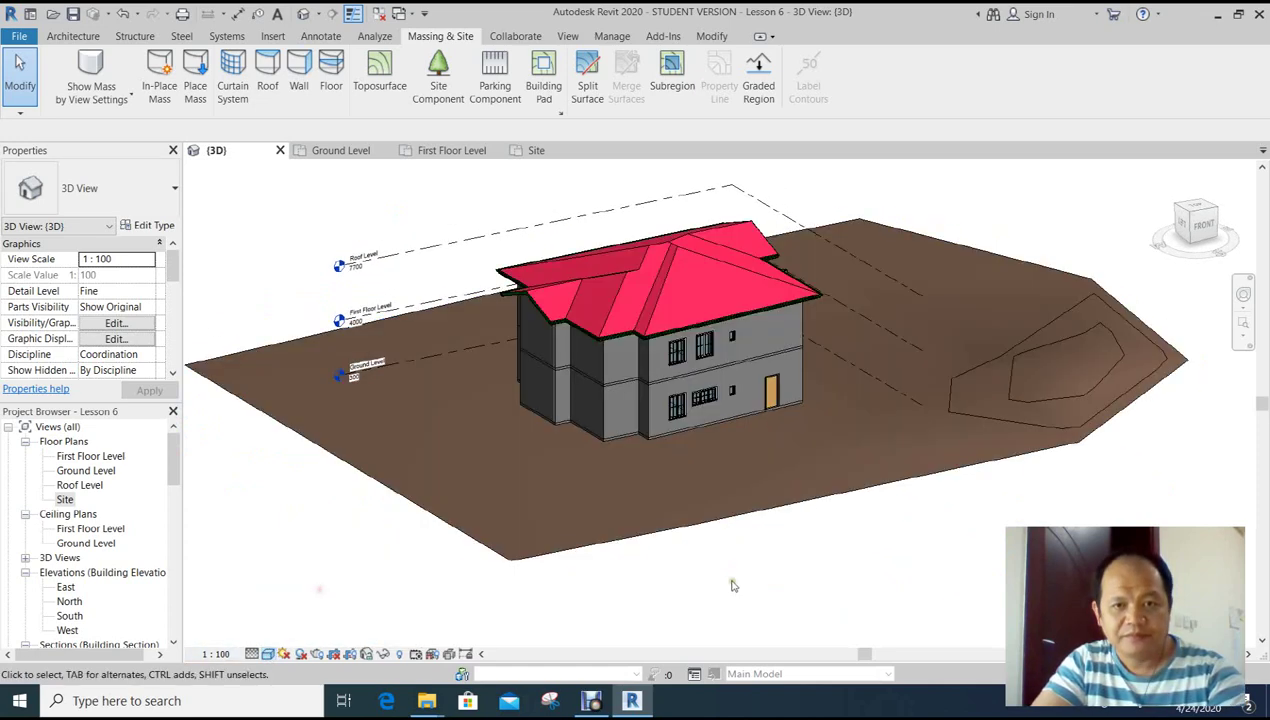
Orbit and zoom to inspect the mound's contours from low side angles.
{"action": "mouse_move", "coordinate": [728, 580]}
{"action": "middle_mouse_down", "text": "shift"}
{"action": "mouse_move", "coordinate": [808, 468]}
{"action": "mouse_move", "coordinate": [420, 490]}
{"action": "mouse_move", "coordinate": [580, 565]}
{"action": "middle_mouse_up", "text": "shift"}
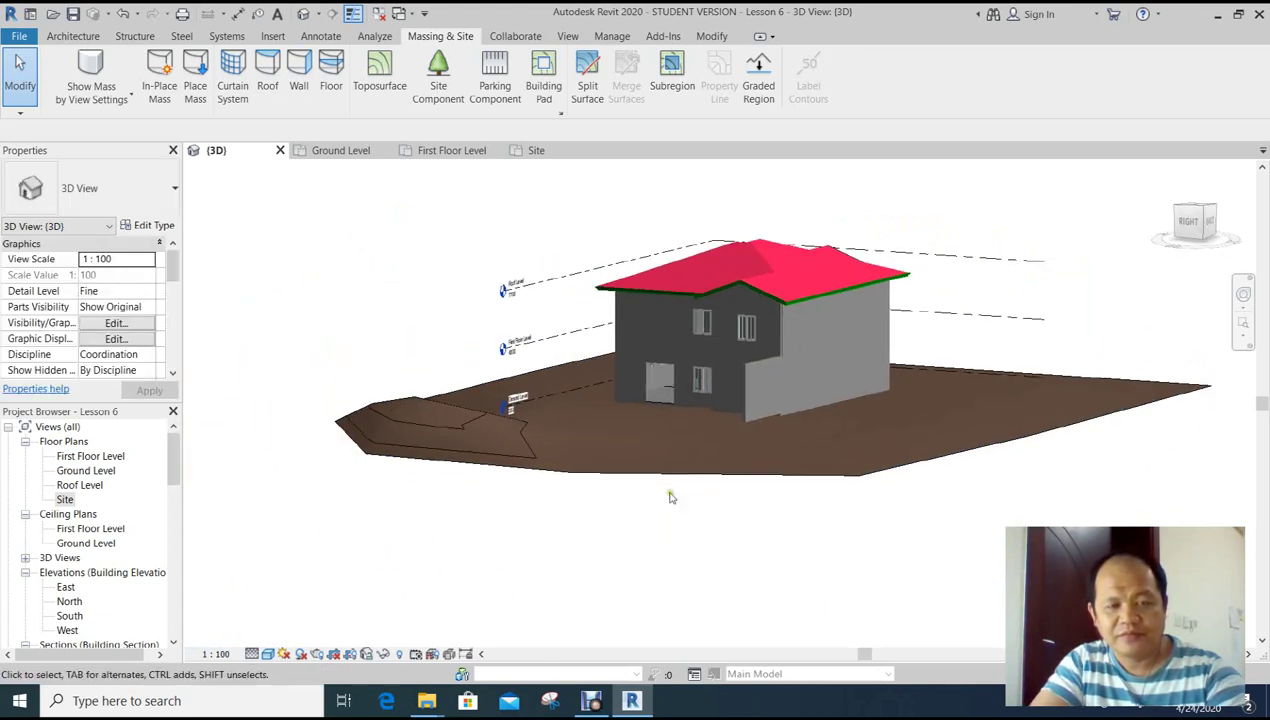
{"action": "scroll", "coordinate": [365, 393], "scroll_direction": "up", "scroll_amount": 3}
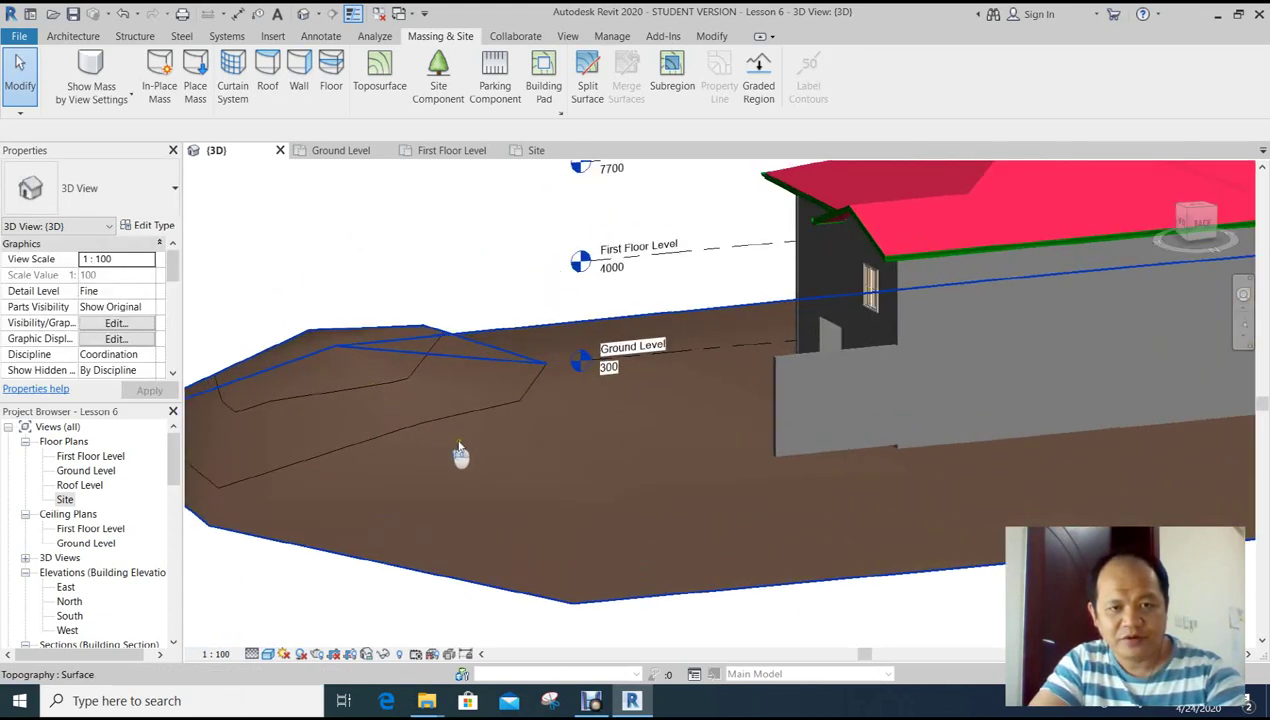
{"action": "scroll", "coordinate": [456, 453], "scroll_direction": "down", "scroll_amount": 5}
{"action": "mouse_move", "coordinate": [521, 519]}
{"action": "middle_mouse_down", "text": "shift"}
{"action": "mouse_move", "coordinate": [503, 441]}
{"action": "mouse_move", "coordinate": [724, 562]}
{"action": "mouse_move", "coordinate": [672, 614]}
{"action": "mouse_move", "coordinate": [696, 634]}
{"action": "middle_mouse_up", "text": "shift"}
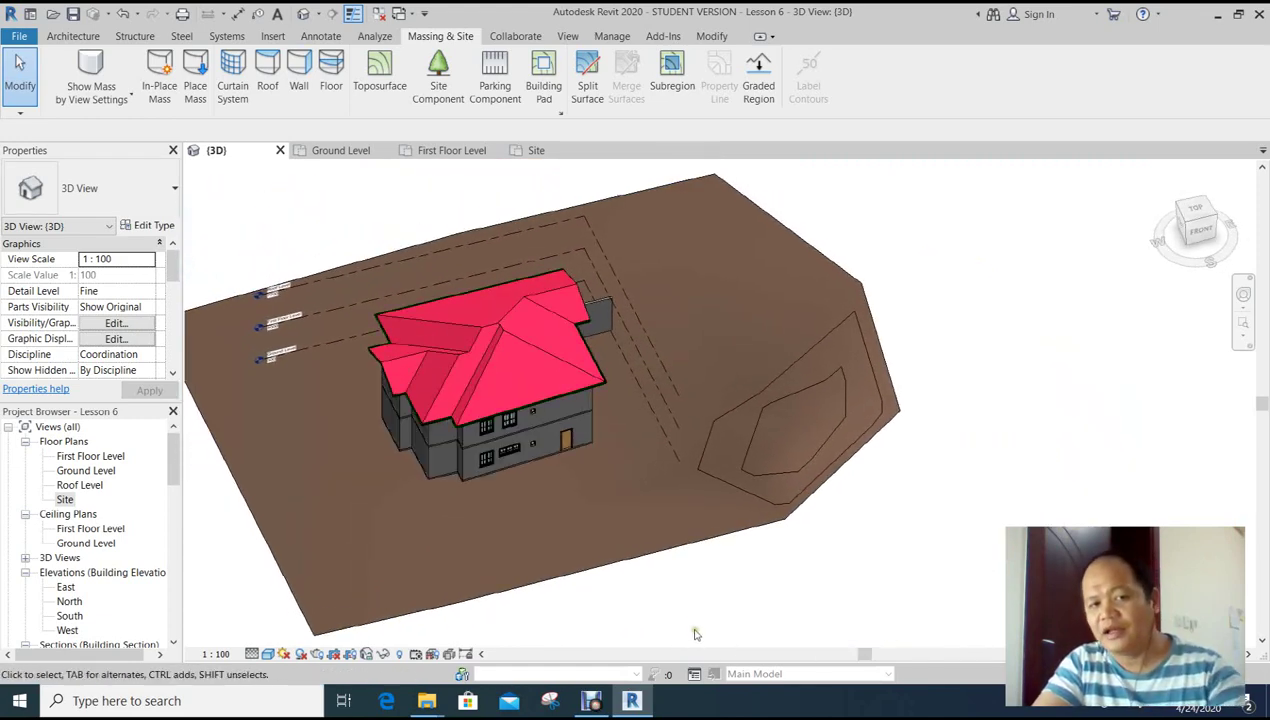
{"action": "scroll", "coordinate": [700, 560], "scroll_direction": "up", "scroll_amount": 2}
{"action": "scroll", "coordinate": [771, 462], "scroll_direction": "up", "scroll_amount": 4}
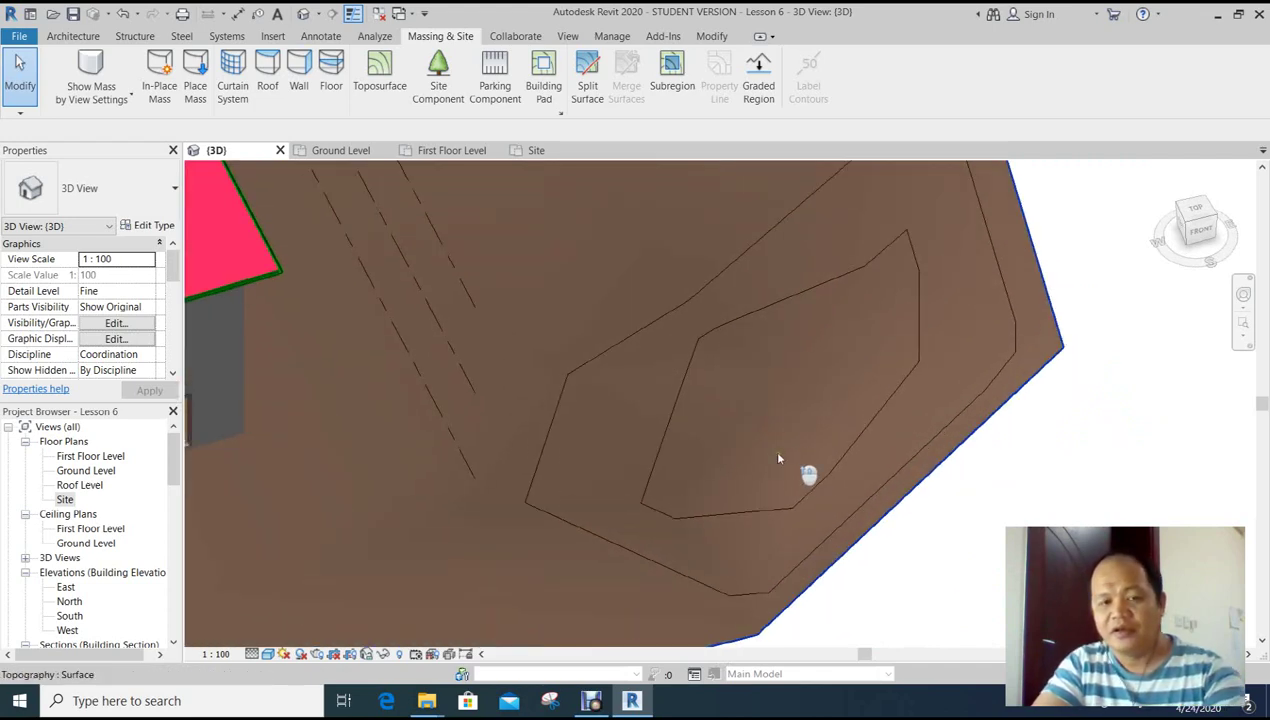
{"action": "mouse_move", "coordinate": [758, 563]}
{"action": "middle_mouse_down", "text": "shift"}
{"action": "mouse_move", "coordinate": [797, 567]}
{"action": "mouse_move", "coordinate": [802, 510]}
{"action": "mouse_move", "coordinate": [839, 414]}
{"action": "mouse_move", "coordinate": [790, 420]}
{"action": "mouse_move", "coordinate": [723, 462]}
{"action": "mouse_move", "coordinate": [873, 510]}
{"action": "mouse_move", "coordinate": [860, 500]}
{"action": "mouse_move", "coordinate": [629, 530]}
{"action": "mouse_move", "coordinate": [754, 524]}
{"action": "mouse_move", "coordinate": [520, 540]}
{"action": "mouse_move", "coordinate": [865, 553]}
{"action": "mouse_move", "coordinate": [870, 587]}
{"action": "mouse_move", "coordinate": [765, 604]}
{"action": "middle_mouse_up", "text": "shift"}
{"action": "scroll", "coordinate": [872, 555], "scroll_direction": "up", "scroll_amount": 4}
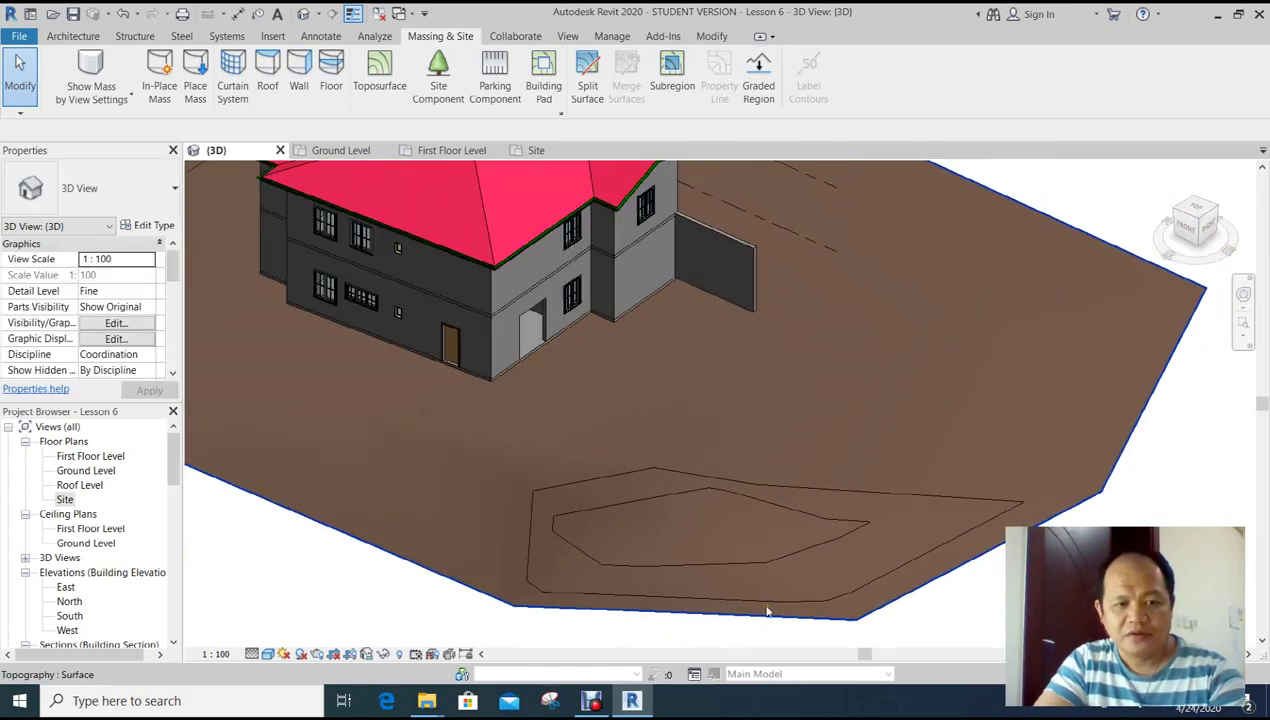
{"action": "left_click", "coordinate": [63, 499]}
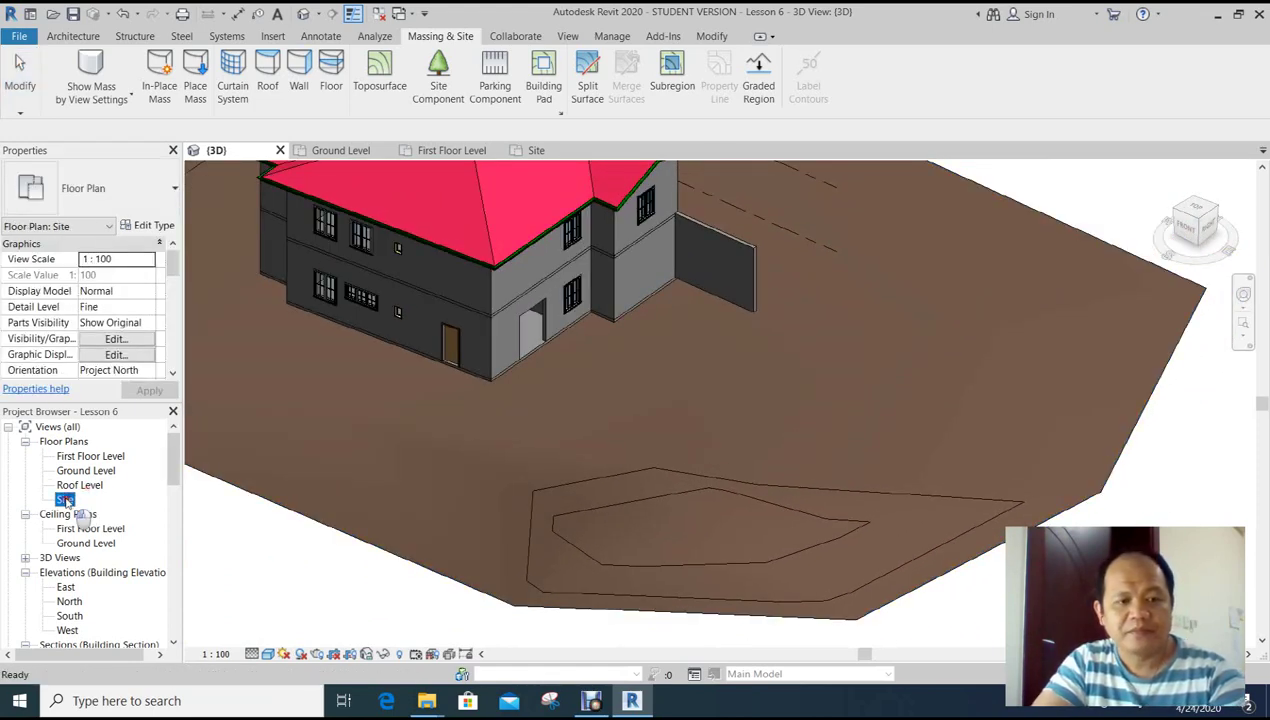
Check the property line on the Site plan against the 3D view, then zoom in on the house.
{"action": "double_click", "coordinate": [65, 500]}
{"action": "scroll", "coordinate": [535, 487], "scroll_direction": "up", "scroll_amount": 3}
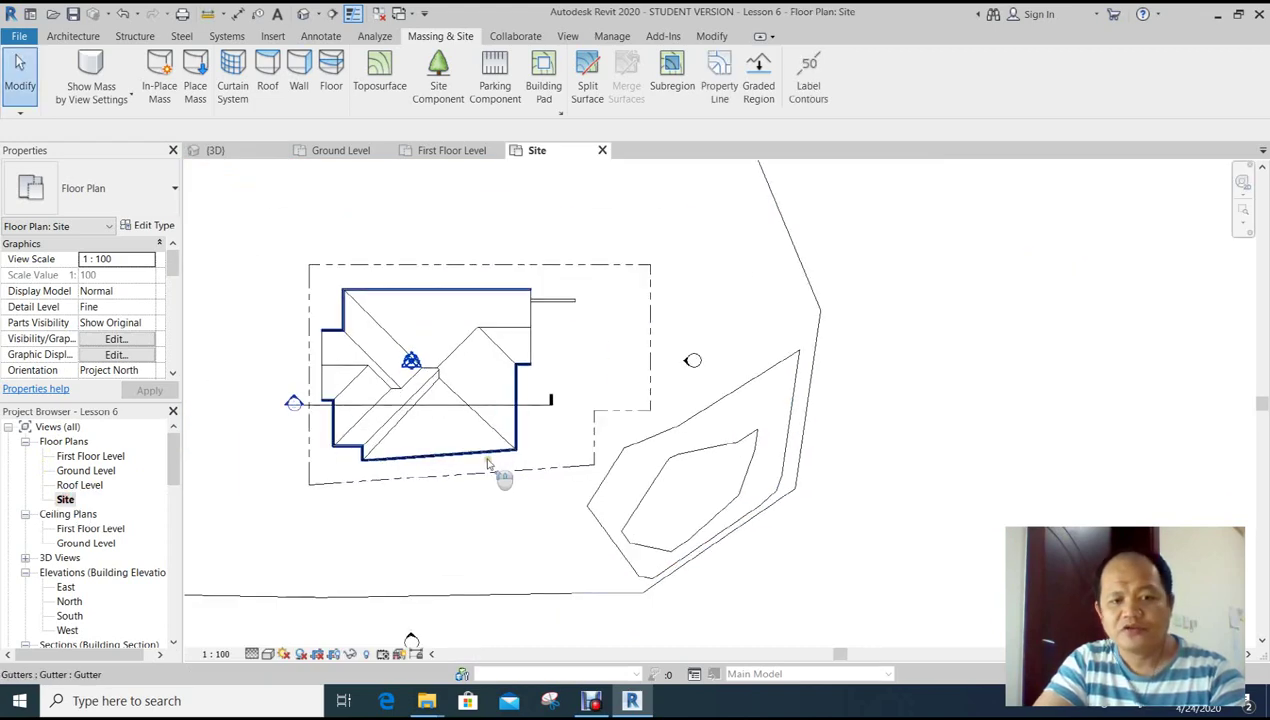
{"action": "left_click", "coordinate": [537, 477]}
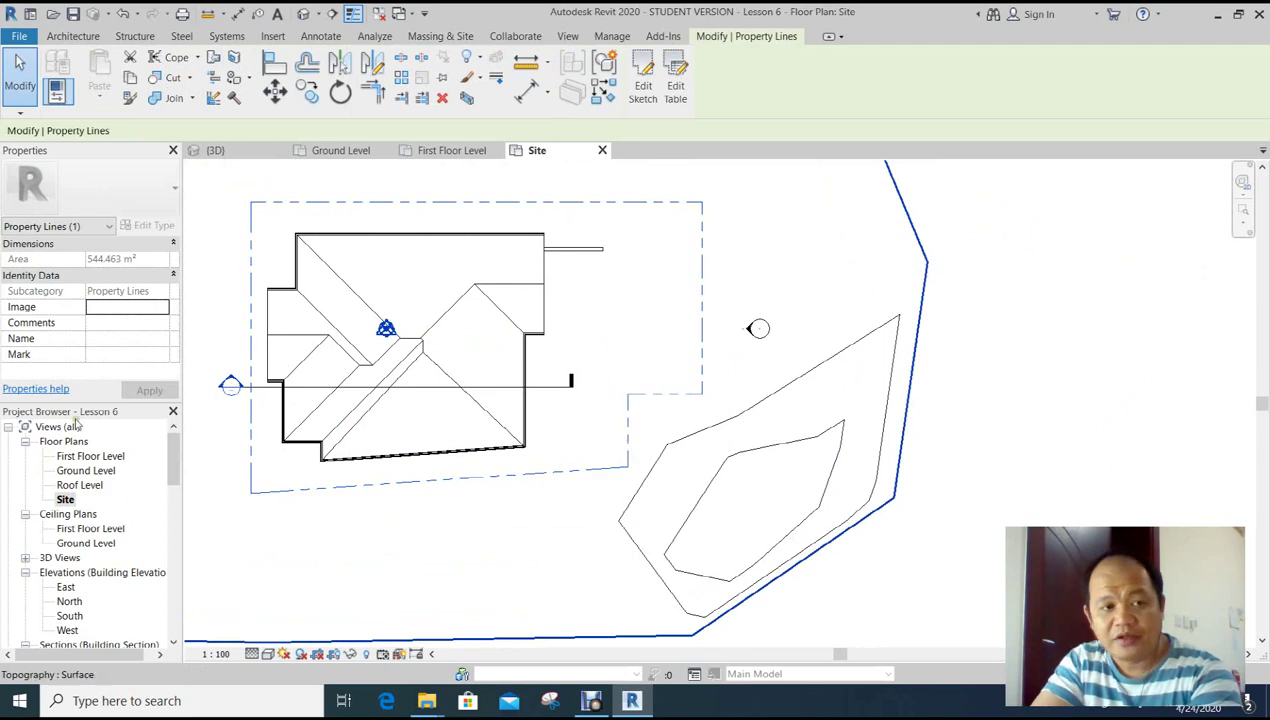
{"action": "left_click", "coordinate": [230, 150]}
{"action": "scroll", "coordinate": [567, 360], "scroll_direction": "down", "scroll_amount": 3}
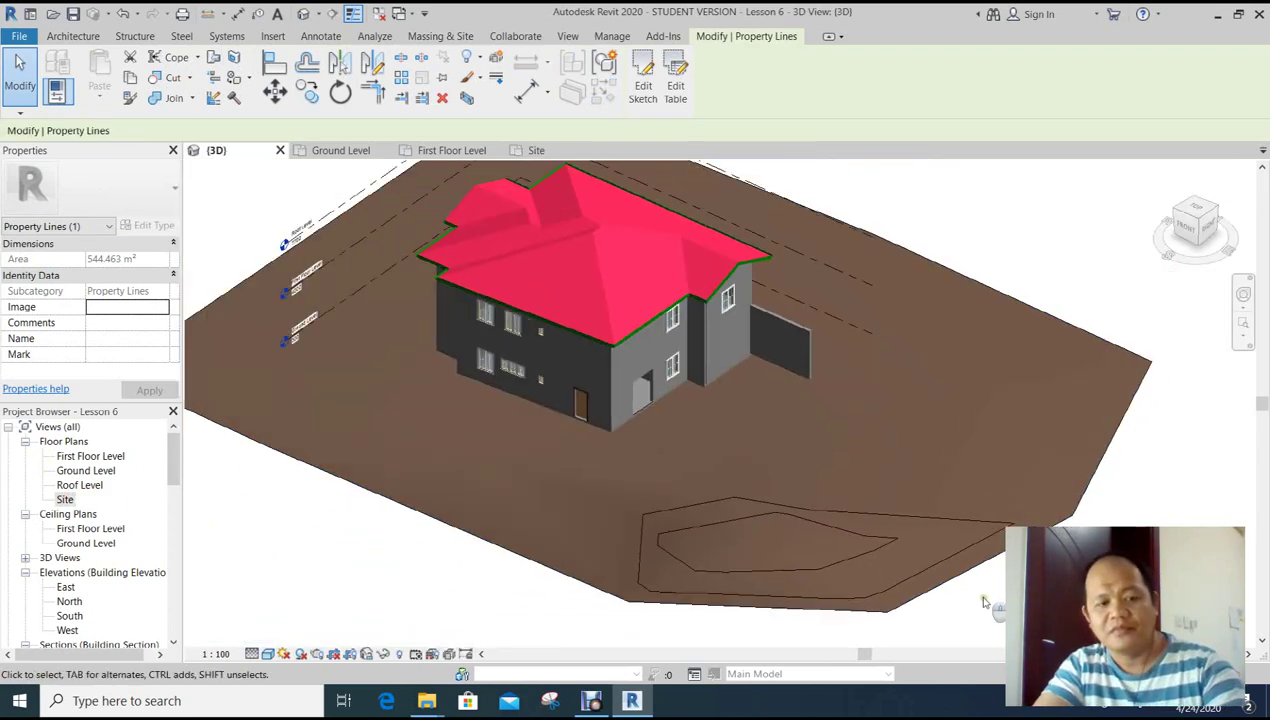
{"action": "middle_click_drag", "start_coordinate": [913, 590], "coordinate": [878, 532], "text": "shift"}
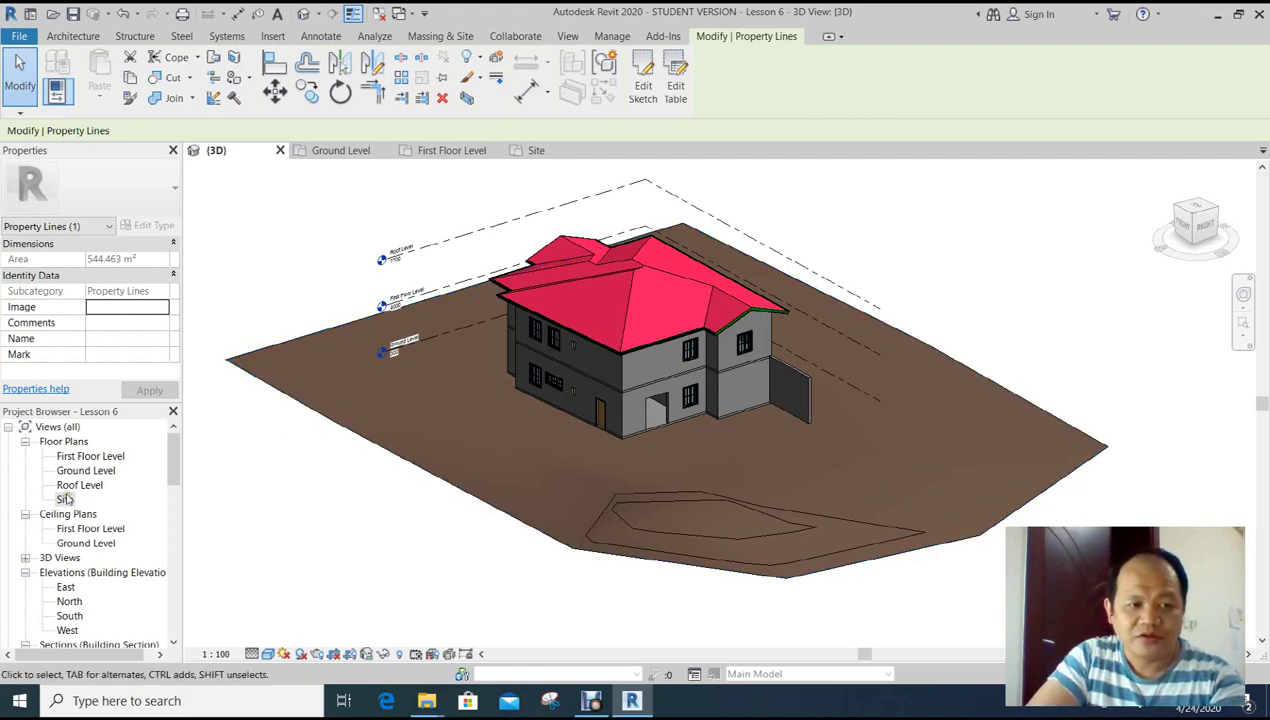
{"action": "left_click", "coordinate": [540, 151]}
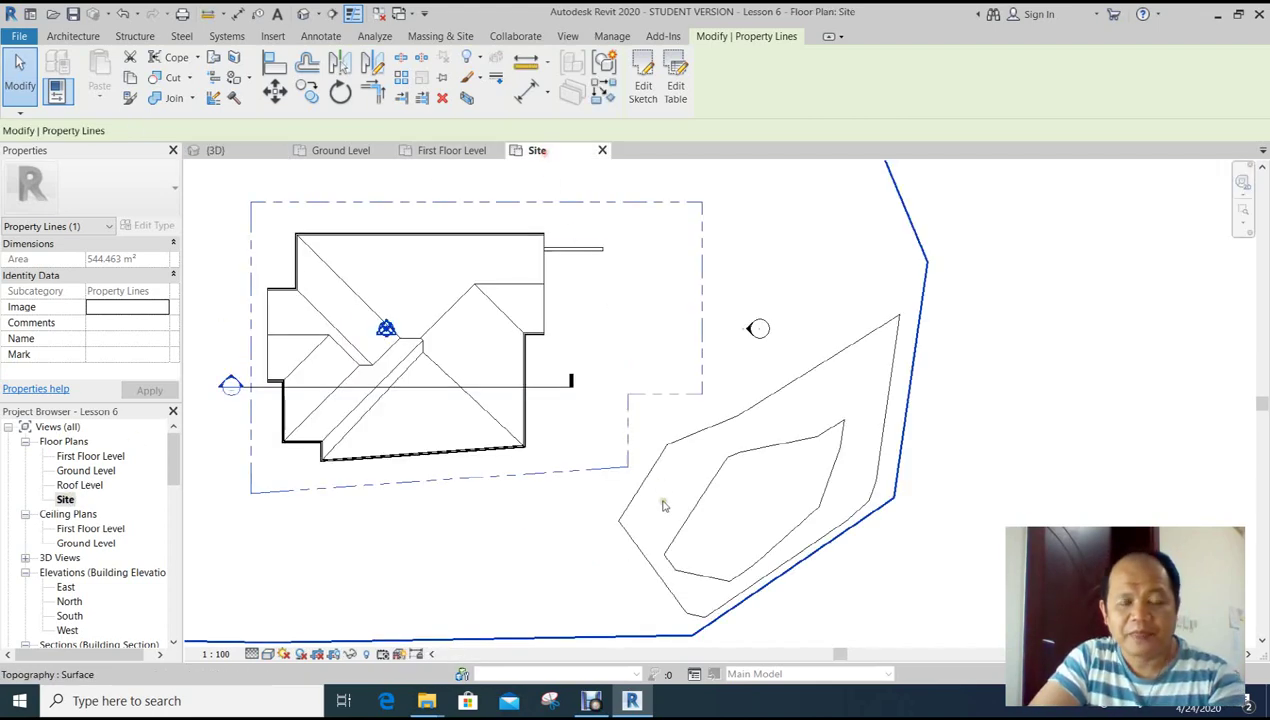
{"action": "scroll", "coordinate": [567, 275], "scroll_direction": "up", "scroll_amount": 3}
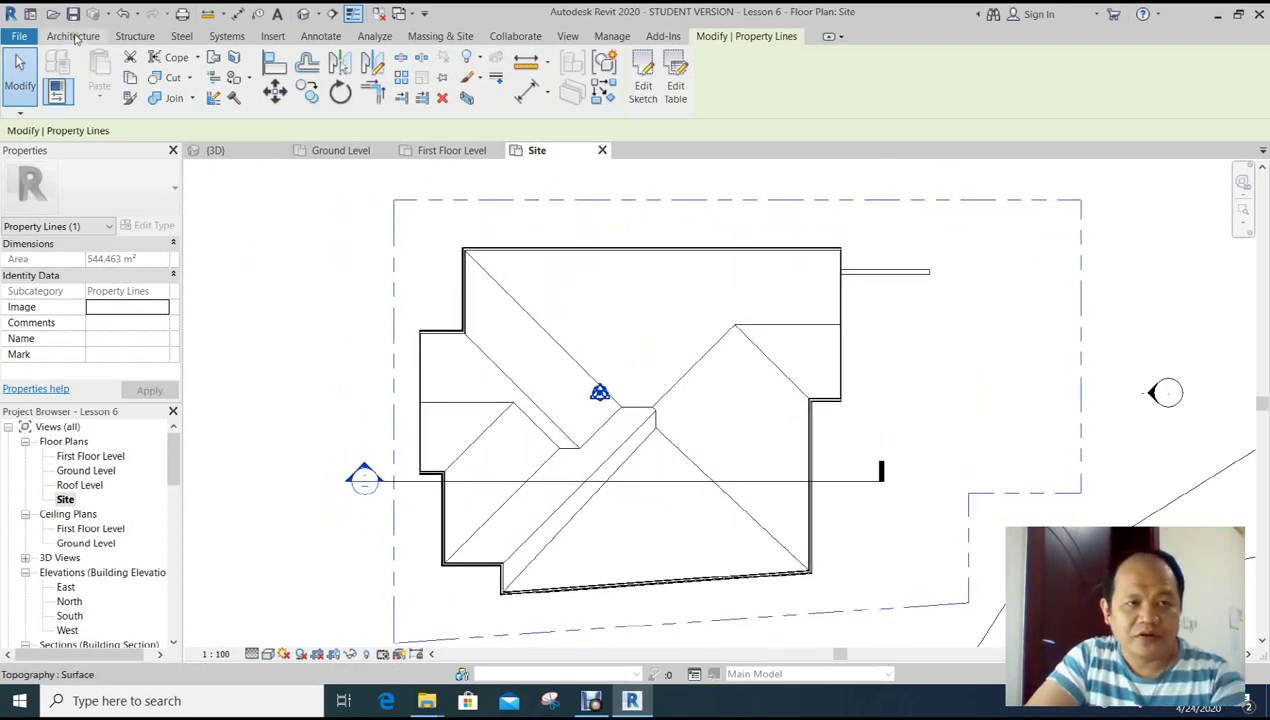
Start an architectural wall of type Generic - 140mm Masonry.
{"action": "left_click", "coordinate": [74, 36]}
{"action": "left_click", "coordinate": [60, 92]}
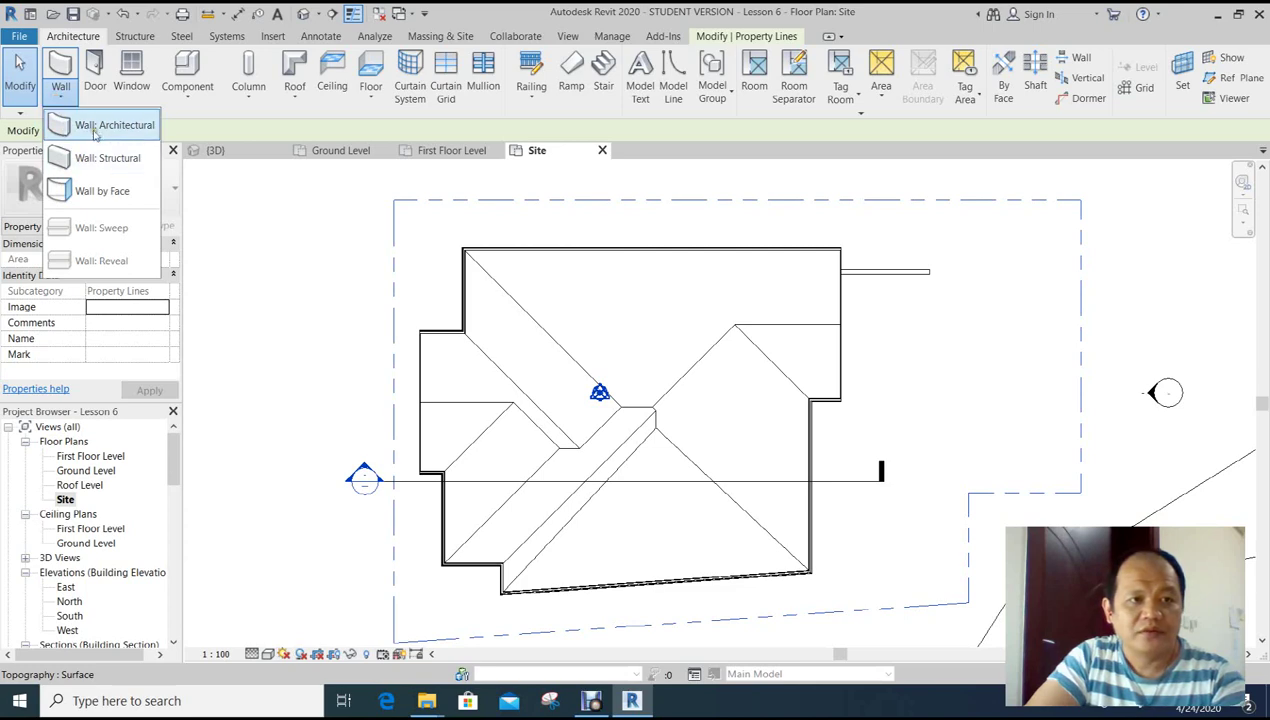
{"action": "left_click", "coordinate": [96, 126]}
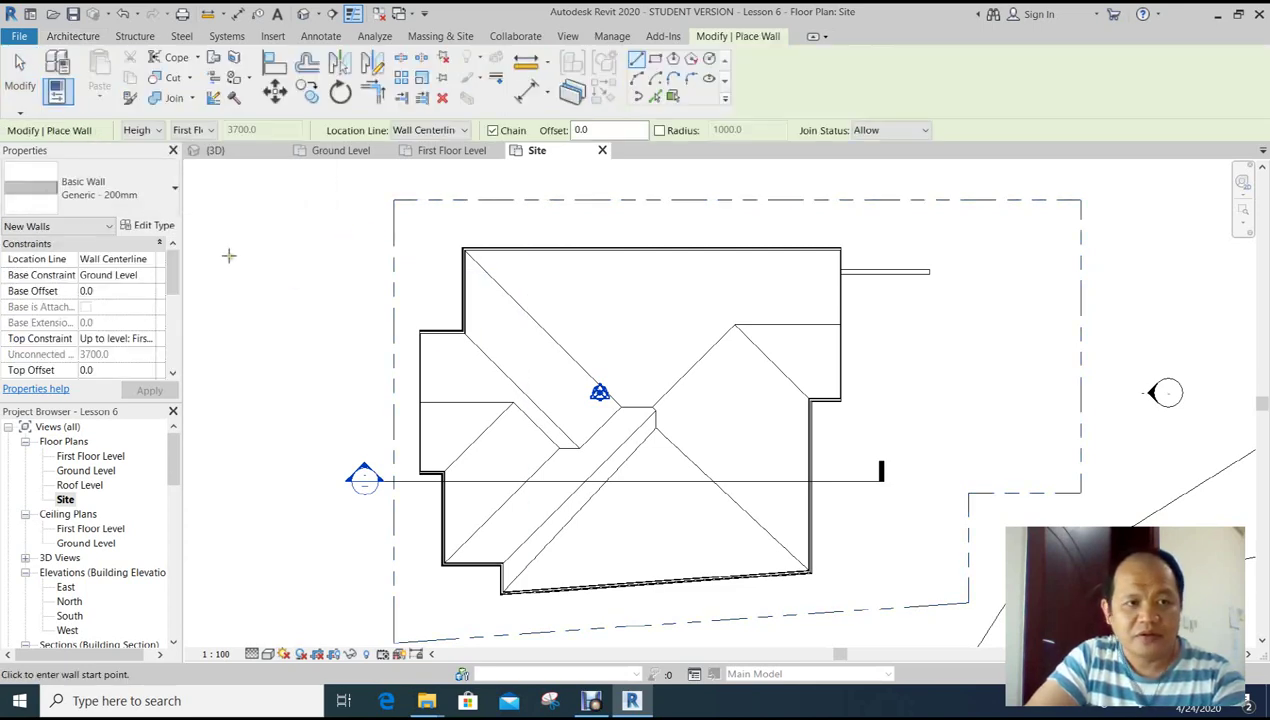
{"action": "left_click", "coordinate": [153, 217]}
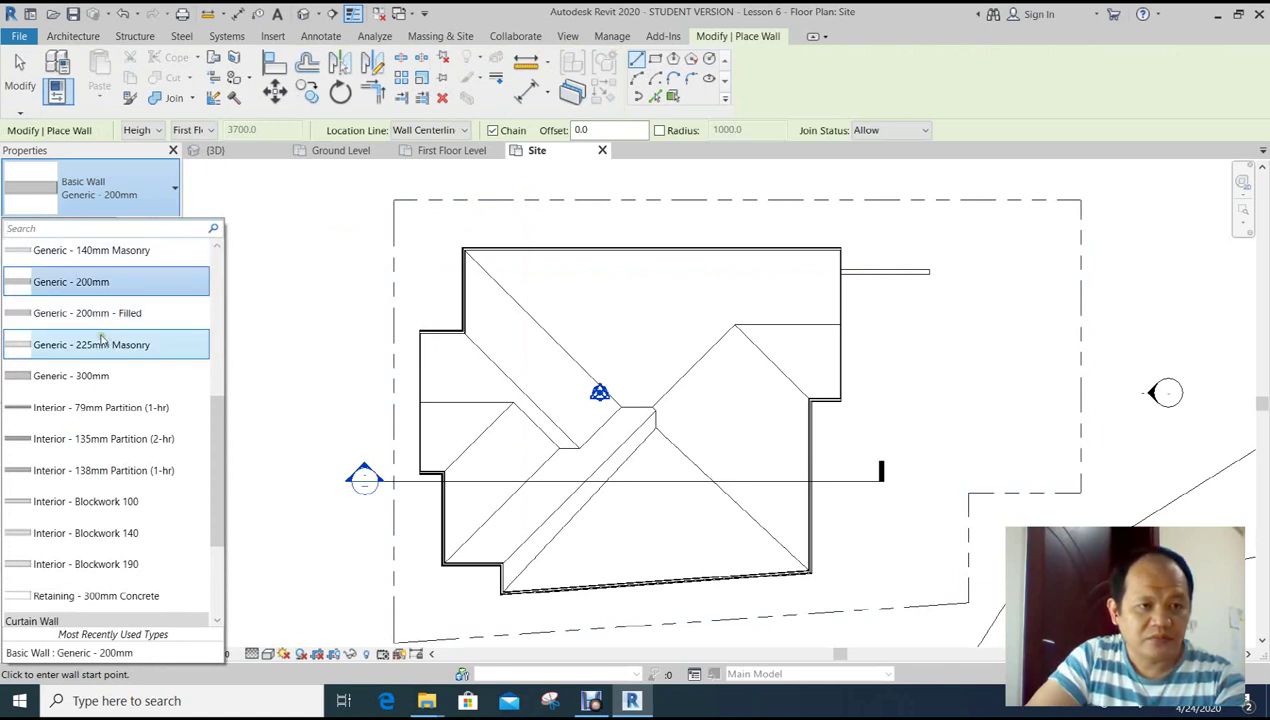
{"action": "left_click", "coordinate": [95, 250]}
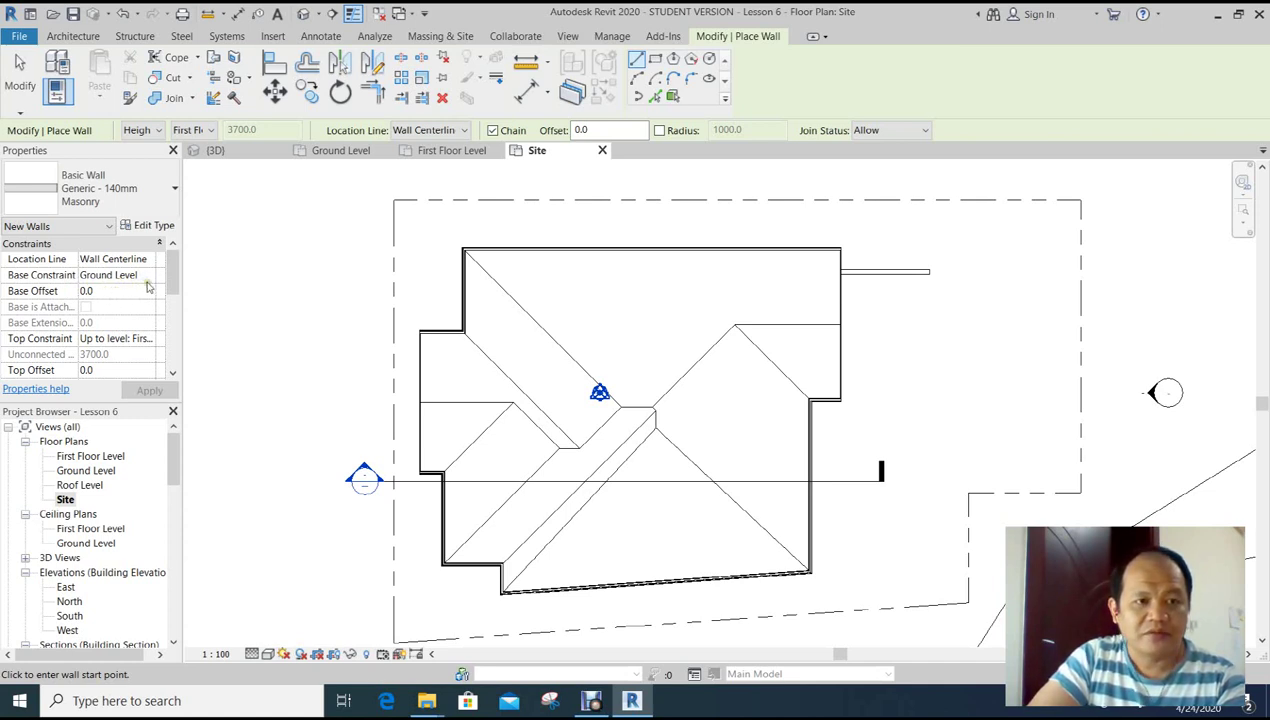
Set base Ground Level with -300 offset, top Unconnected, height 1800.
{"action": "left_click", "coordinate": [147, 277]}
{"action": "left_click", "coordinate": [110, 290]}
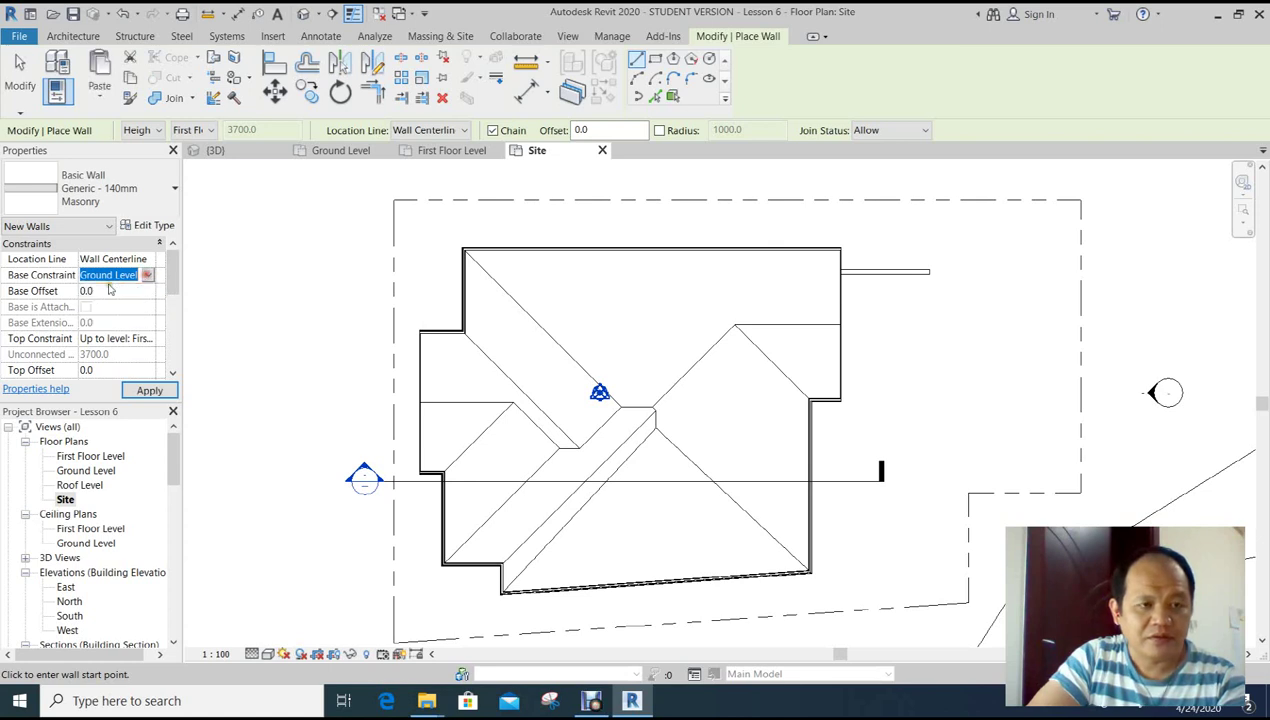
{"action": "left_click", "coordinate": [115, 290]}
{"action": "type", "text": "-300"}
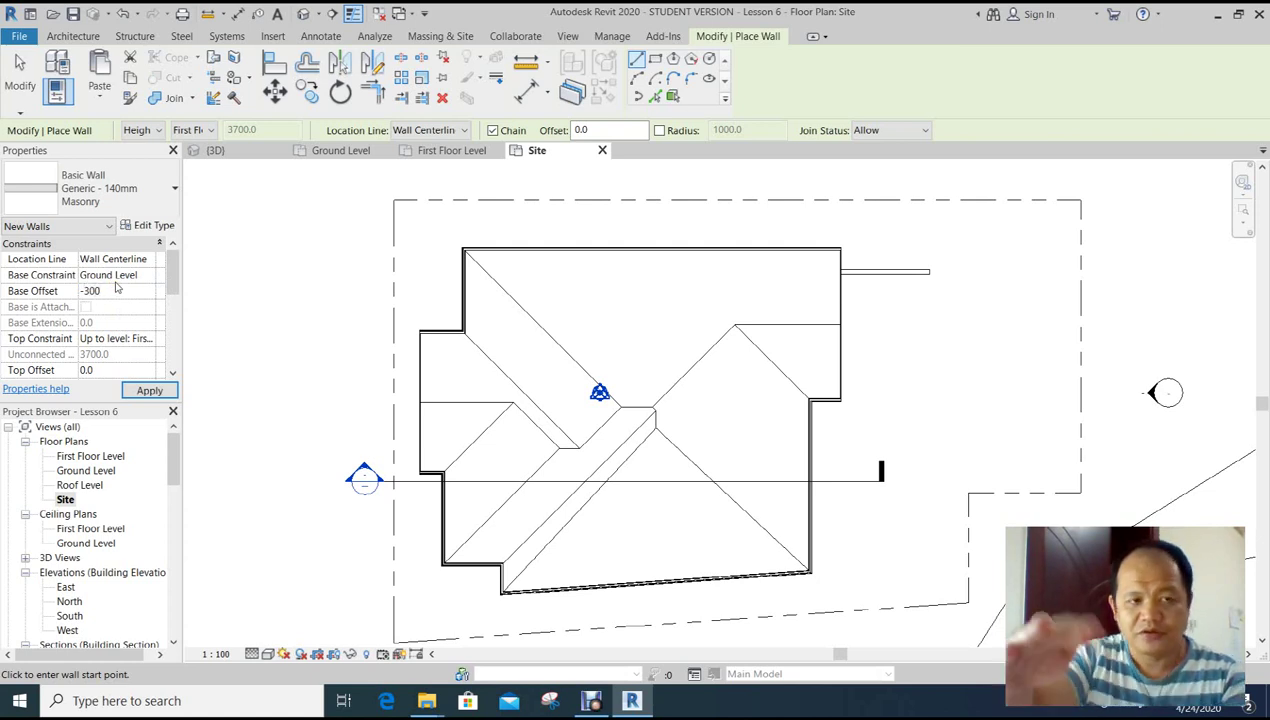
{"action": "left_click", "coordinate": [149, 390]}
{"action": "left_click_drag", "start_coordinate": [173, 285], "coordinate": [173, 295]}
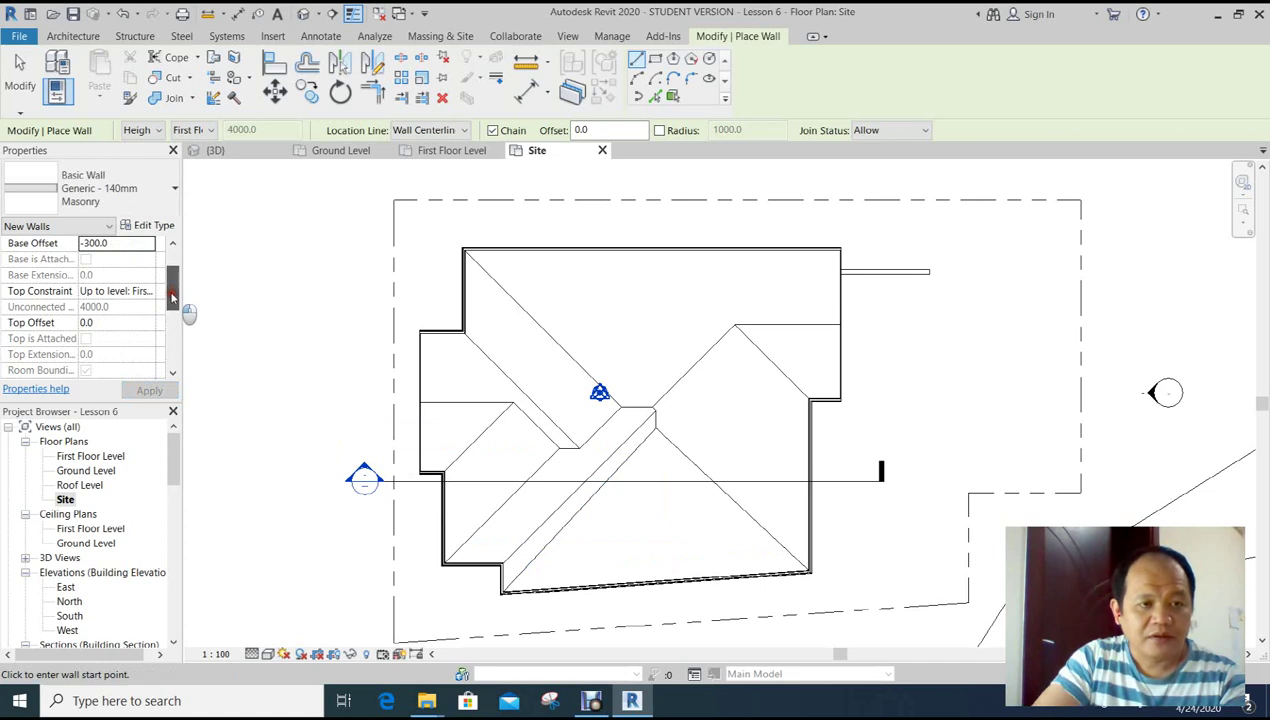
{"action": "left_click", "coordinate": [149, 291]}
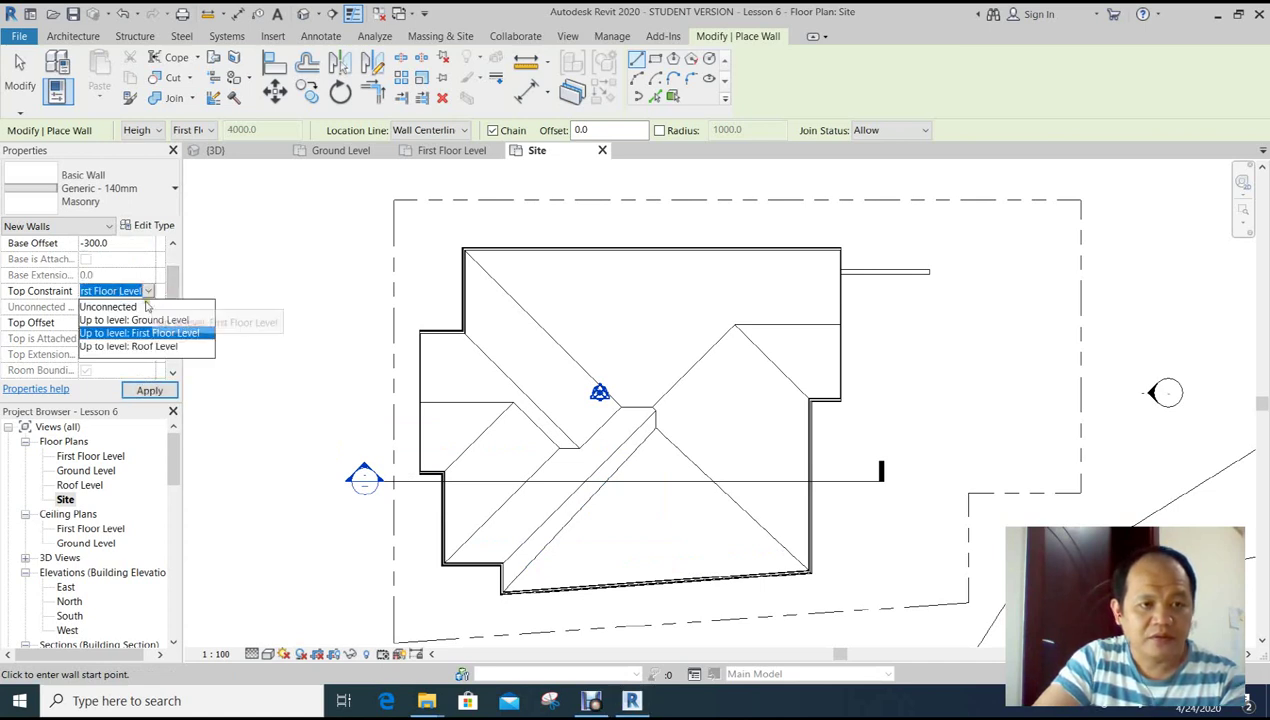
{"action": "left_click", "coordinate": [115, 306]}
{"action": "left_click", "coordinate": [121, 307]}
{"action": "type", "text": "1800"}
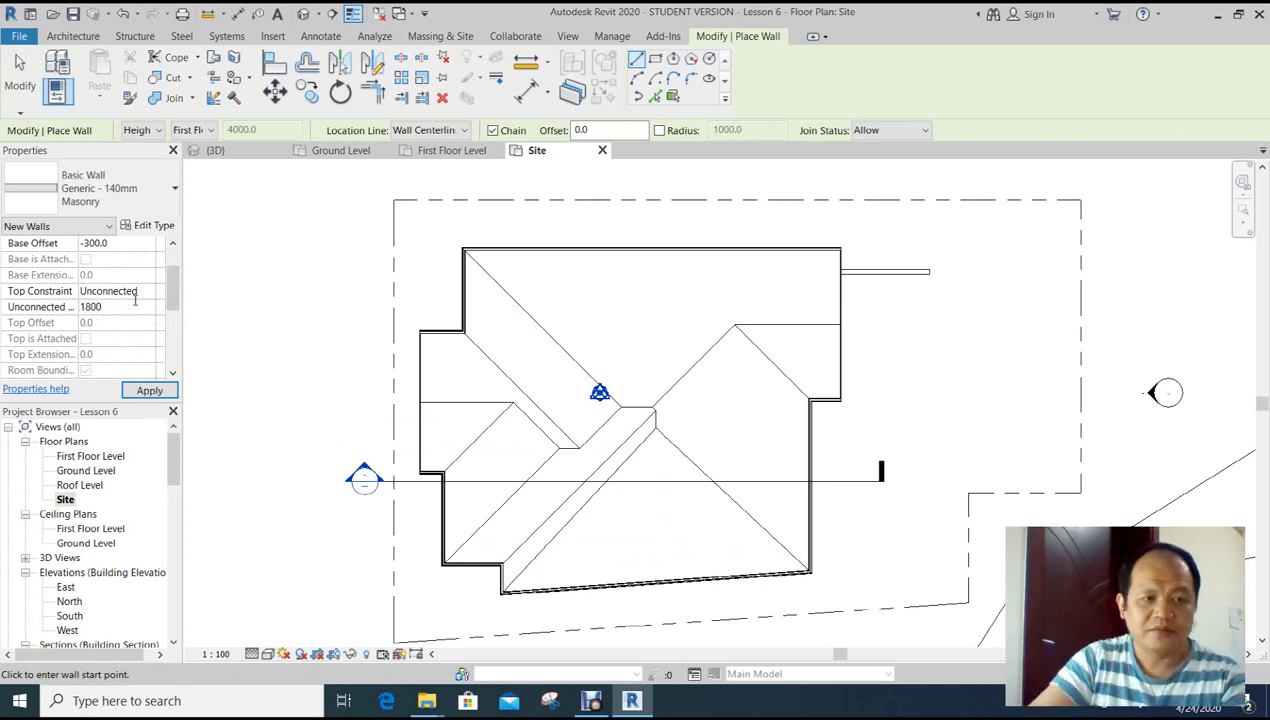
{"action": "left_click", "coordinate": [149, 390]}
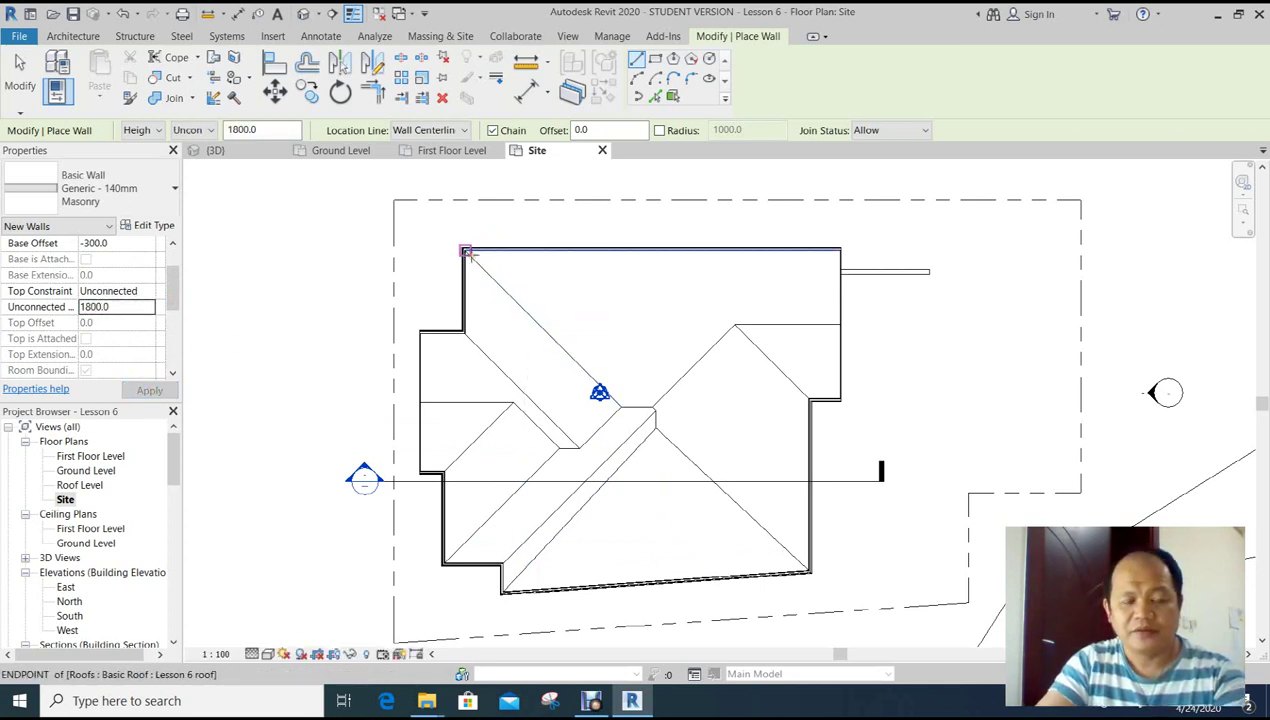
Use Pick Lines with Location Line set to Finish Face: Exterior.
{"action": "middle_click_drag", "start_coordinate": [470, 249], "coordinate": [358, 246]}
{"action": "scroll", "coordinate": [379, 242], "scroll_direction": "up", "scroll_amount": 1}
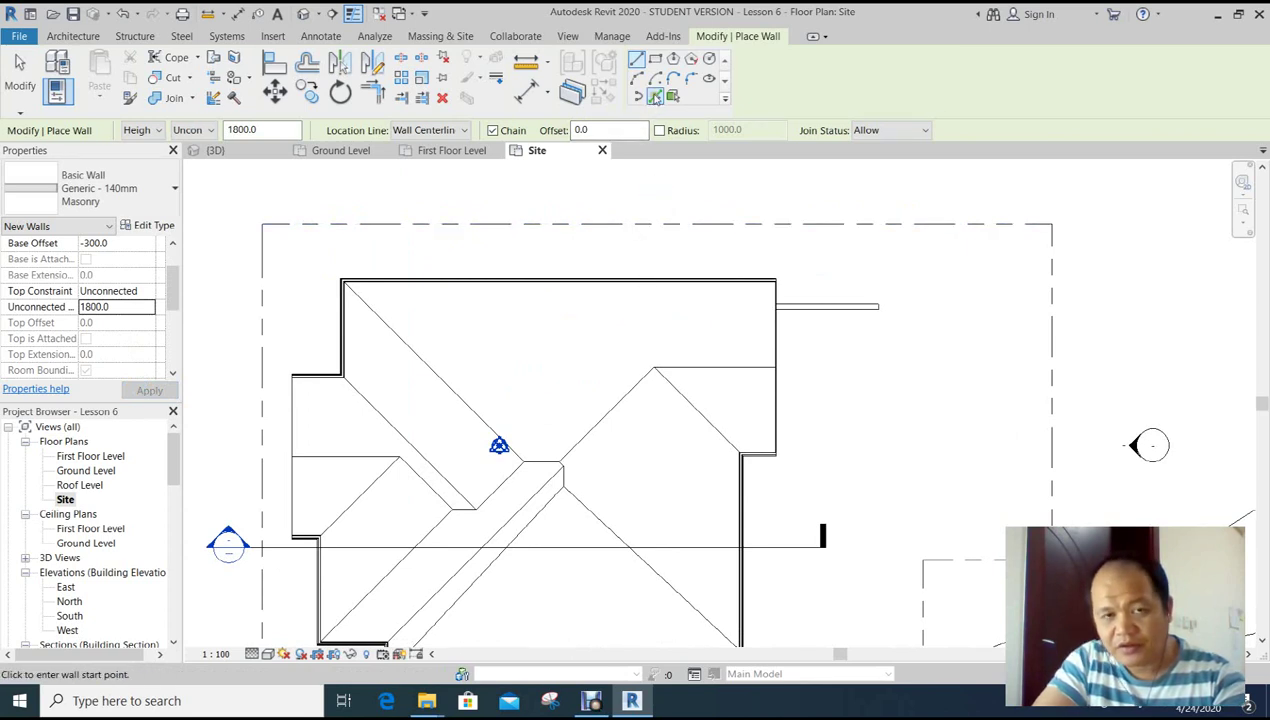
{"action": "left_click", "coordinate": [655, 97]}
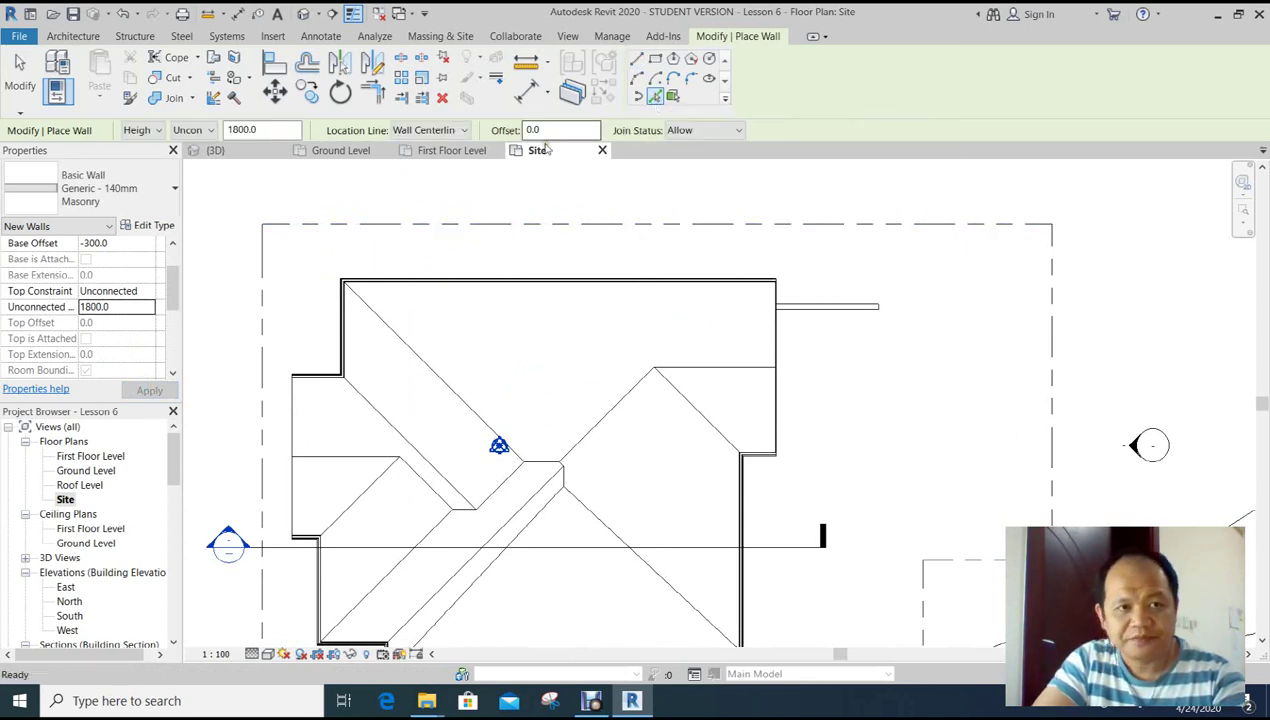
{"action": "left_click", "coordinate": [465, 131]}
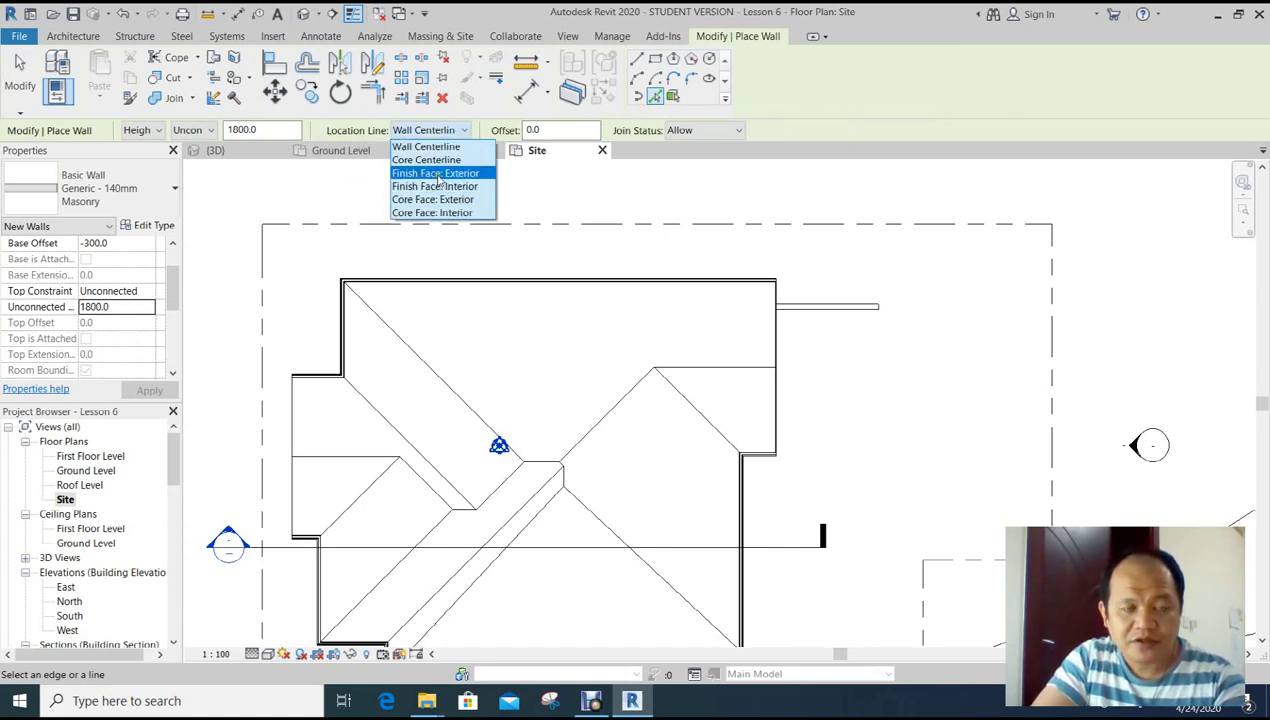
{"action": "left_click", "coordinate": [443, 174]}
Place walls along the top and bottom property lines.
{"action": "scroll", "coordinate": [434, 228], "scroll_direction": "up", "scroll_amount": 3}
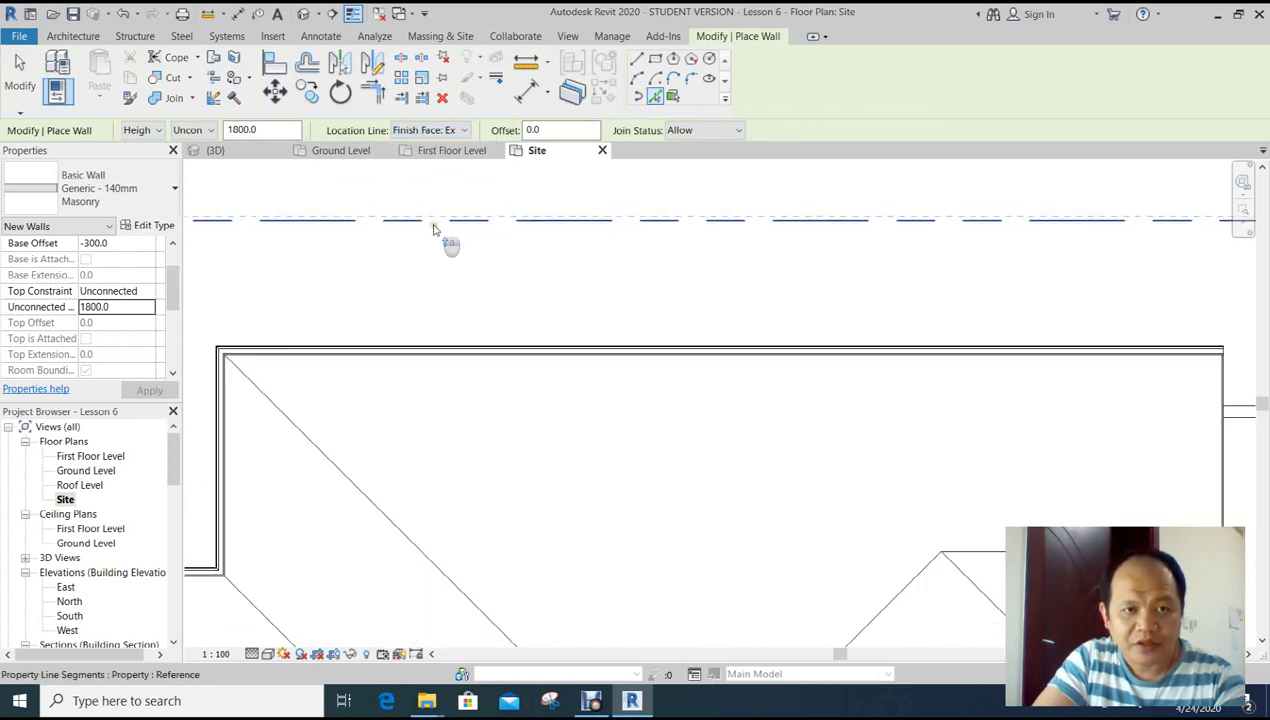
{"action": "left_click", "coordinate": [434, 219]}
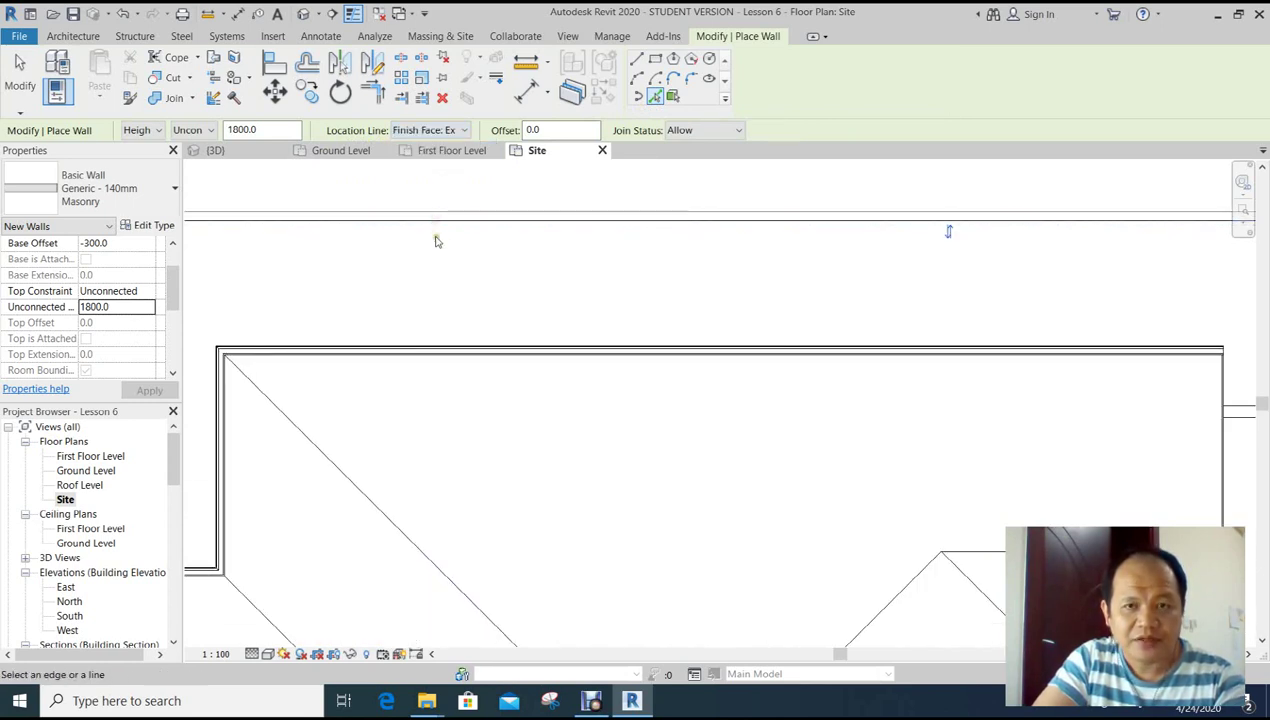
{"action": "scroll", "coordinate": [440, 245], "scroll_direction": "down", "scroll_amount": 1}
{"action": "scroll", "coordinate": [742, 255], "scroll_direction": "down", "scroll_amount": 2}
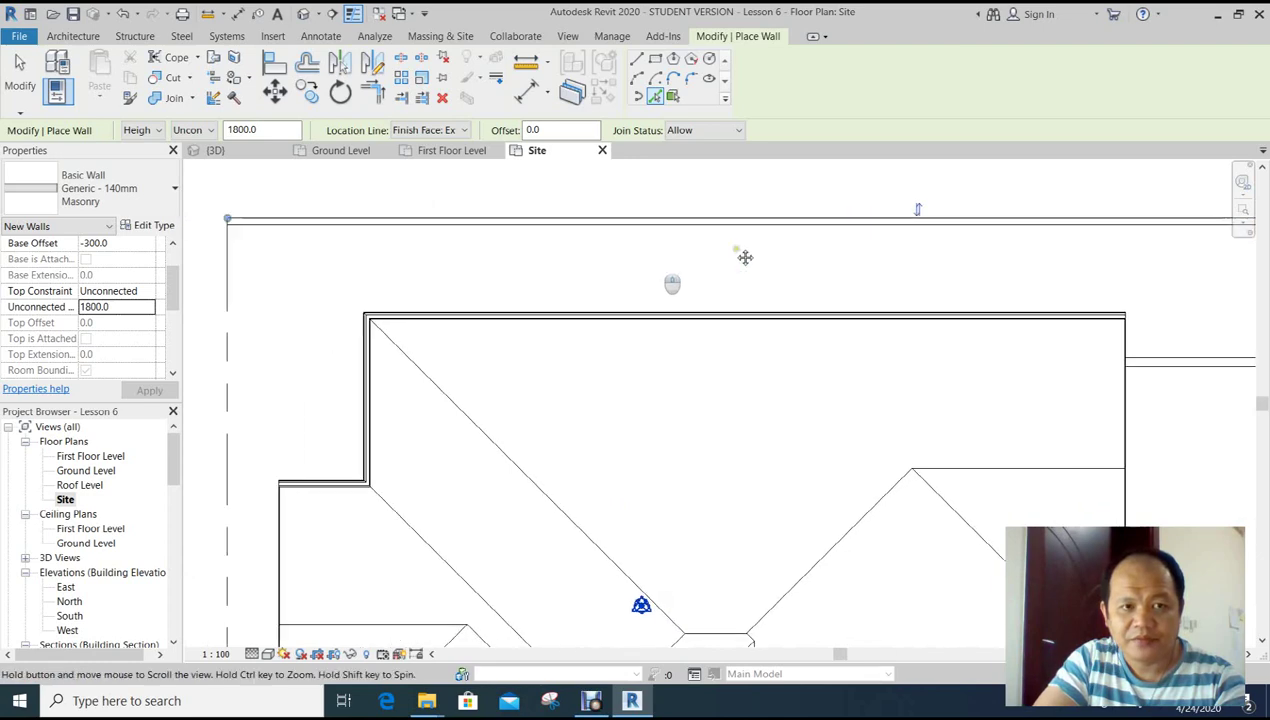
{"action": "scroll", "coordinate": [670, 204], "scroll_direction": "up", "scroll_amount": 2}
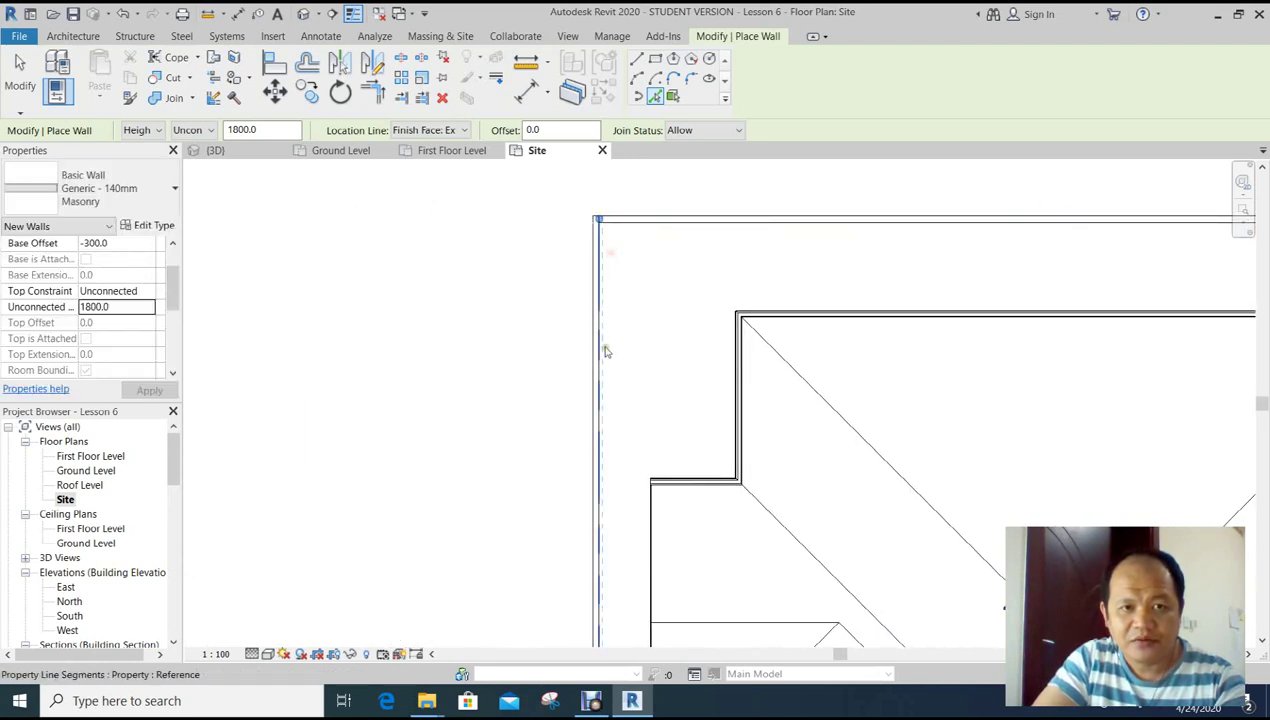
{"action": "mouse_move", "coordinate": [634, 368]}
{"action": "middle_mouse_down"}
{"action": "mouse_move", "coordinate": [606, 329]}
{"action": "mouse_move", "coordinate": [515, 363]}
{"action": "middle_mouse_up"}
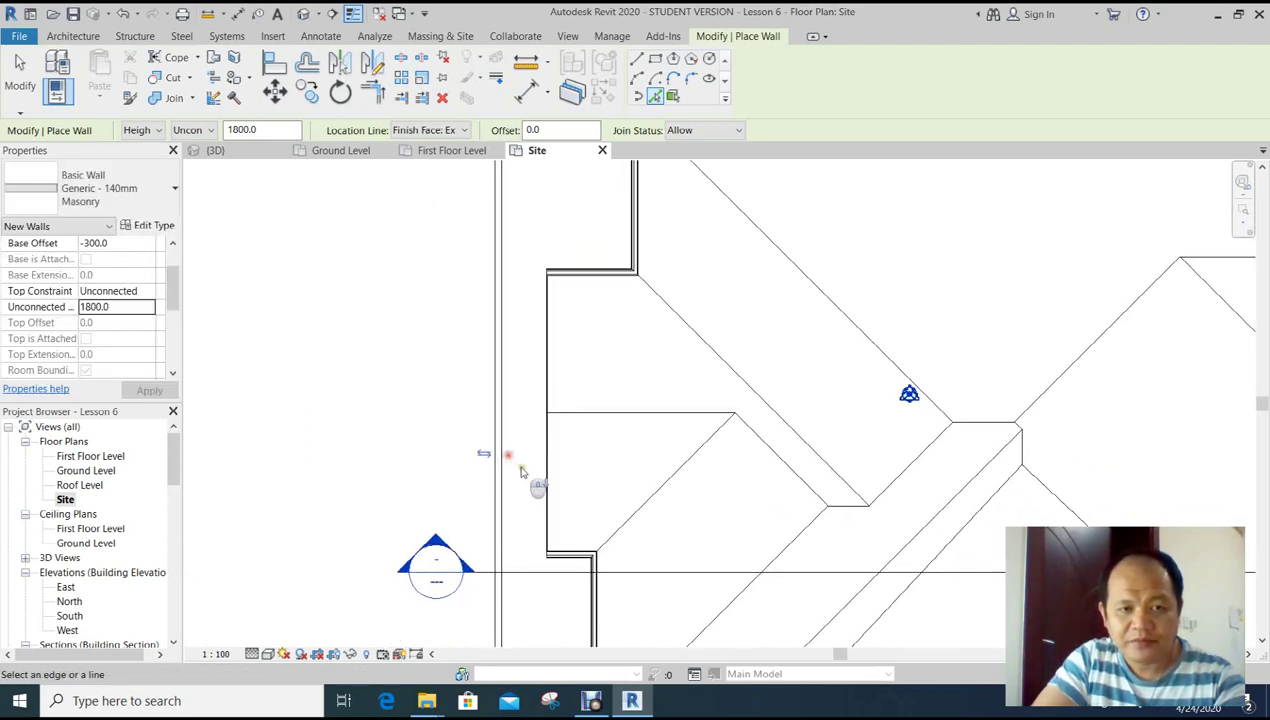
{"action": "middle_click_drag", "start_coordinate": [510, 454], "coordinate": [420, 204]}
{"action": "scroll", "coordinate": [450, 350], "scroll_direction": "up", "scroll_amount": 2}
{"action": "middle_click_drag", "start_coordinate": [488, 499], "coordinate": [470, 483]}
{"action": "left_click", "coordinate": [470, 482]}
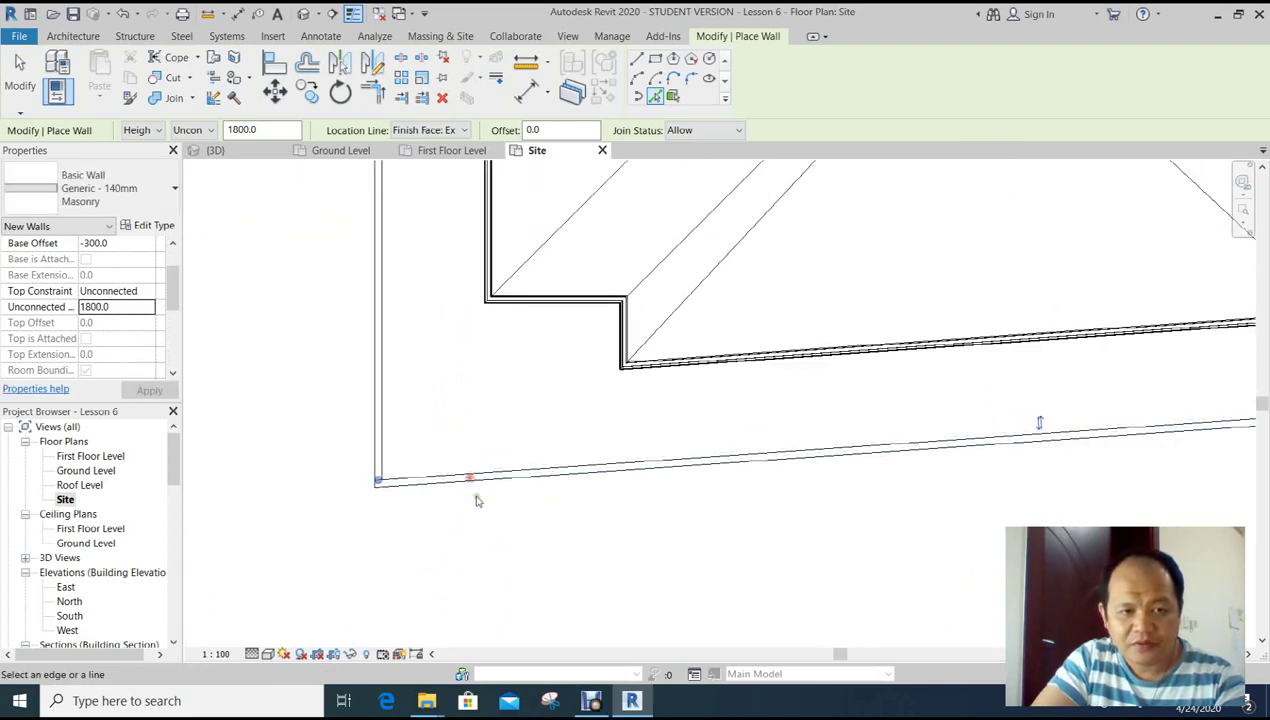
Wall the short vertical, horizontal and right-side property-line segments, then finish placing walls.
{"action": "scroll", "coordinate": [1037, 424], "scroll_direction": "down", "scroll_amount": 2}
{"action": "middle_click_drag", "start_coordinate": [1012, 405], "coordinate": [598, 476]}
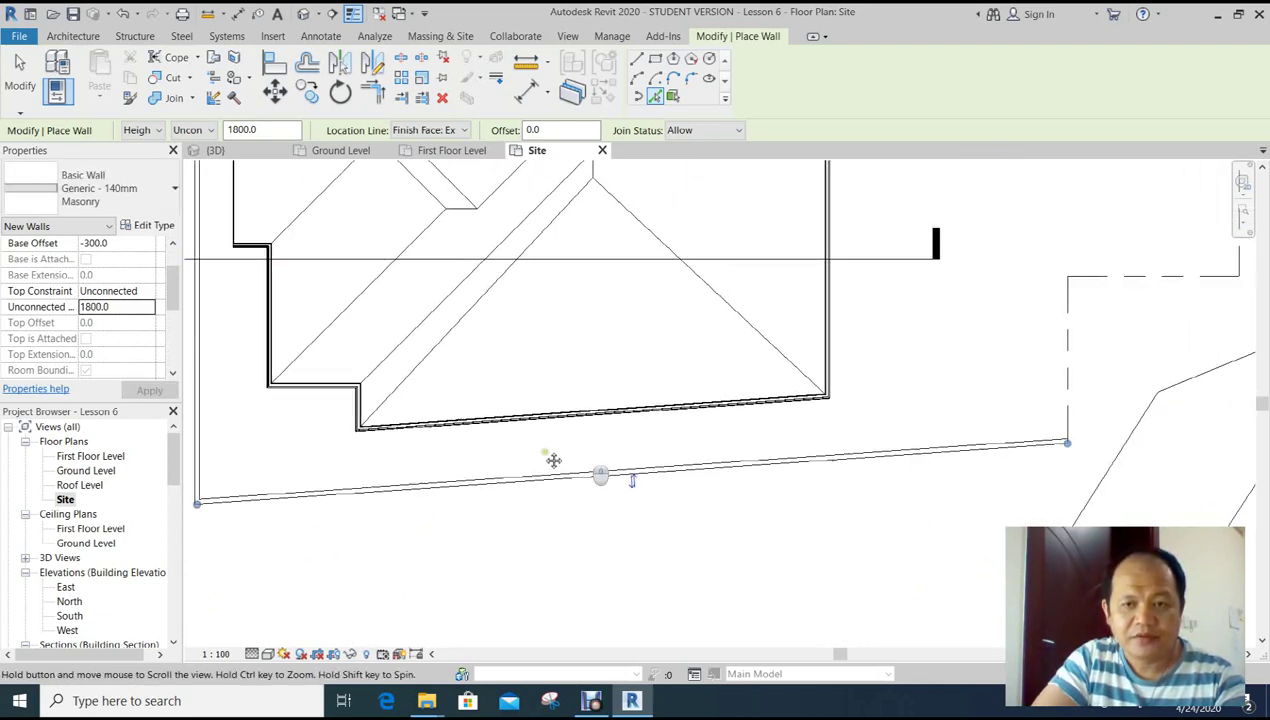
{"action": "left_click", "coordinate": [786, 382]}
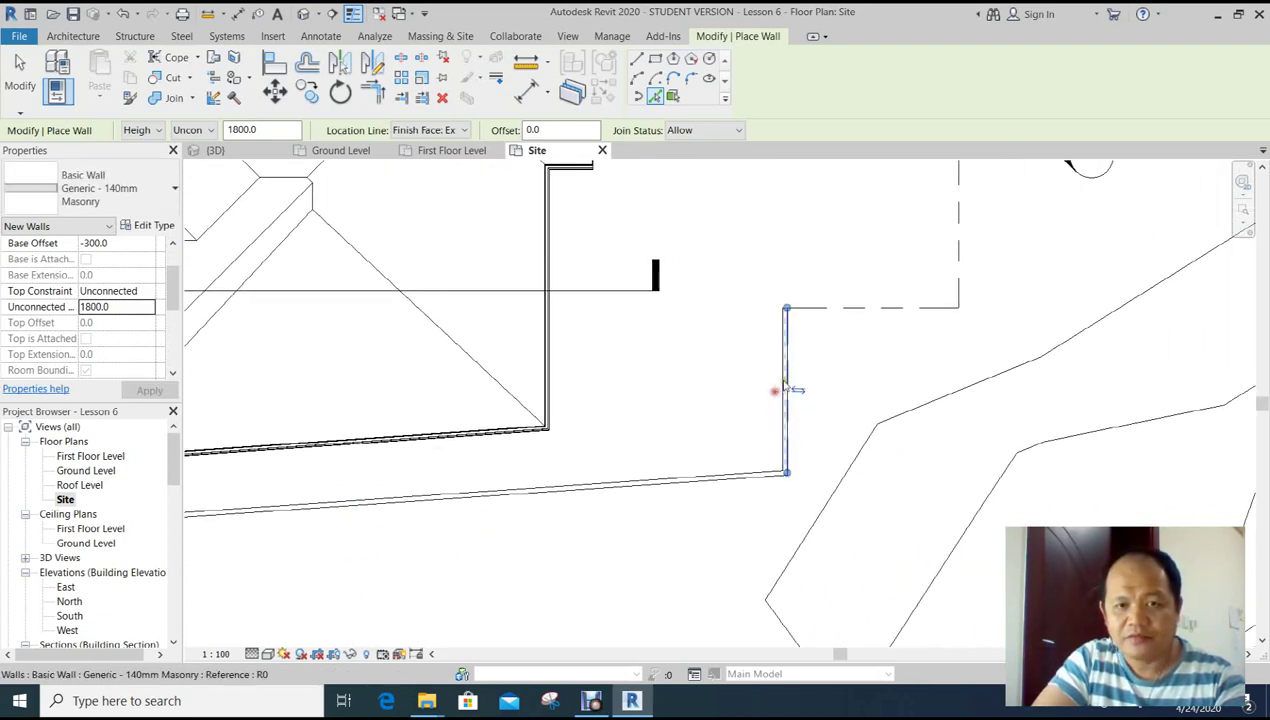
{"action": "left_click", "coordinate": [842, 316]}
{"action": "left_click", "coordinate": [871, 295]}
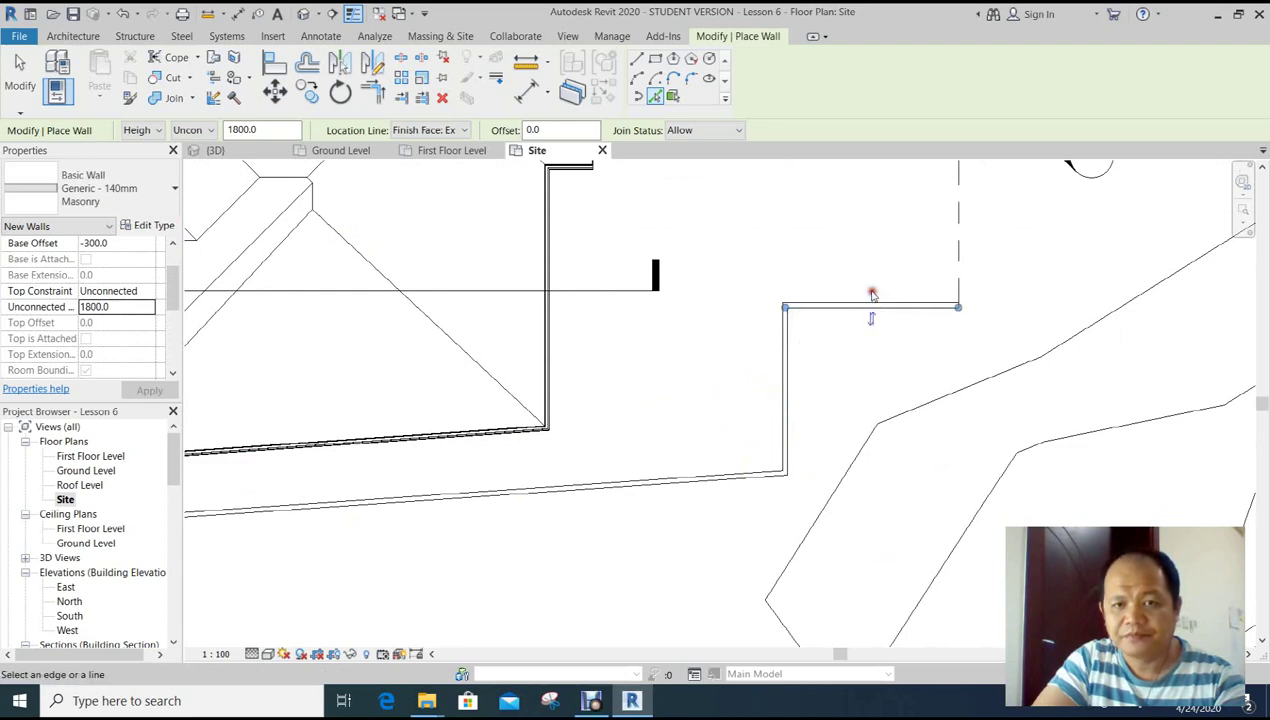
{"action": "middle_click_drag", "start_coordinate": [870, 266], "coordinate": [858, 386]}
{"action": "left_click", "coordinate": [936, 336]}
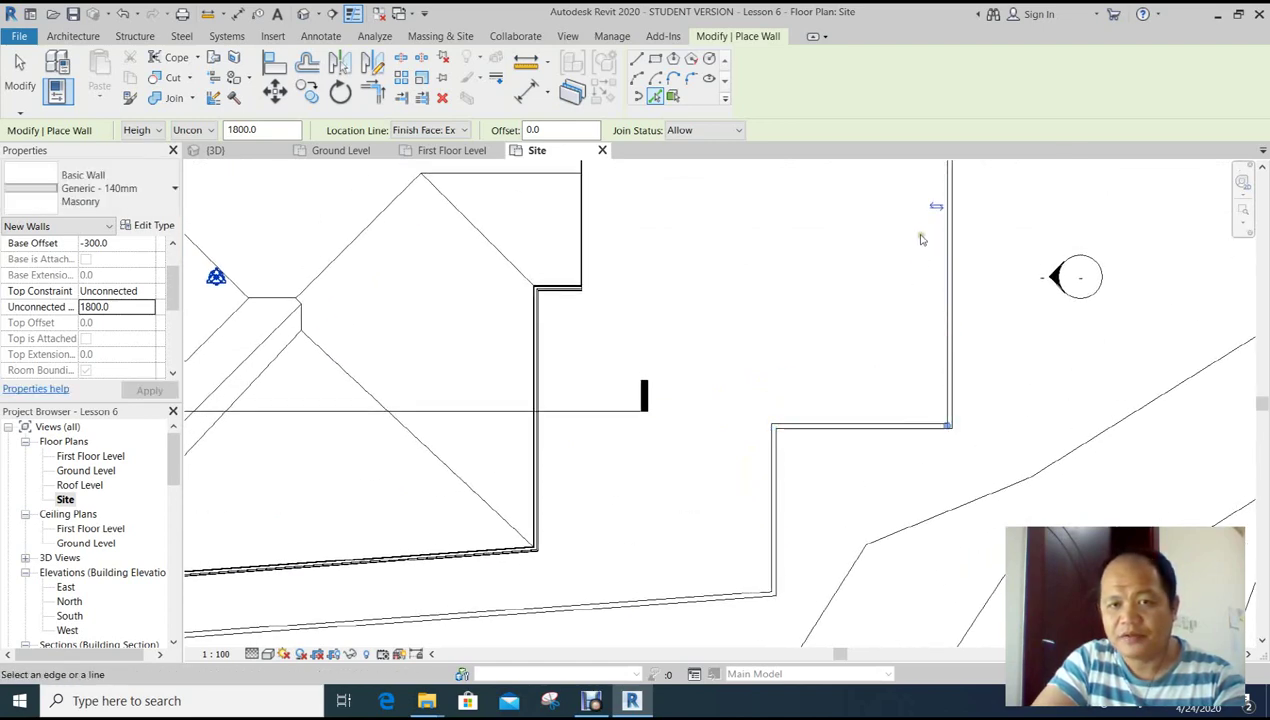
{"action": "scroll", "coordinate": [825, 598], "scroll_direction": "down", "scroll_amount": 3}
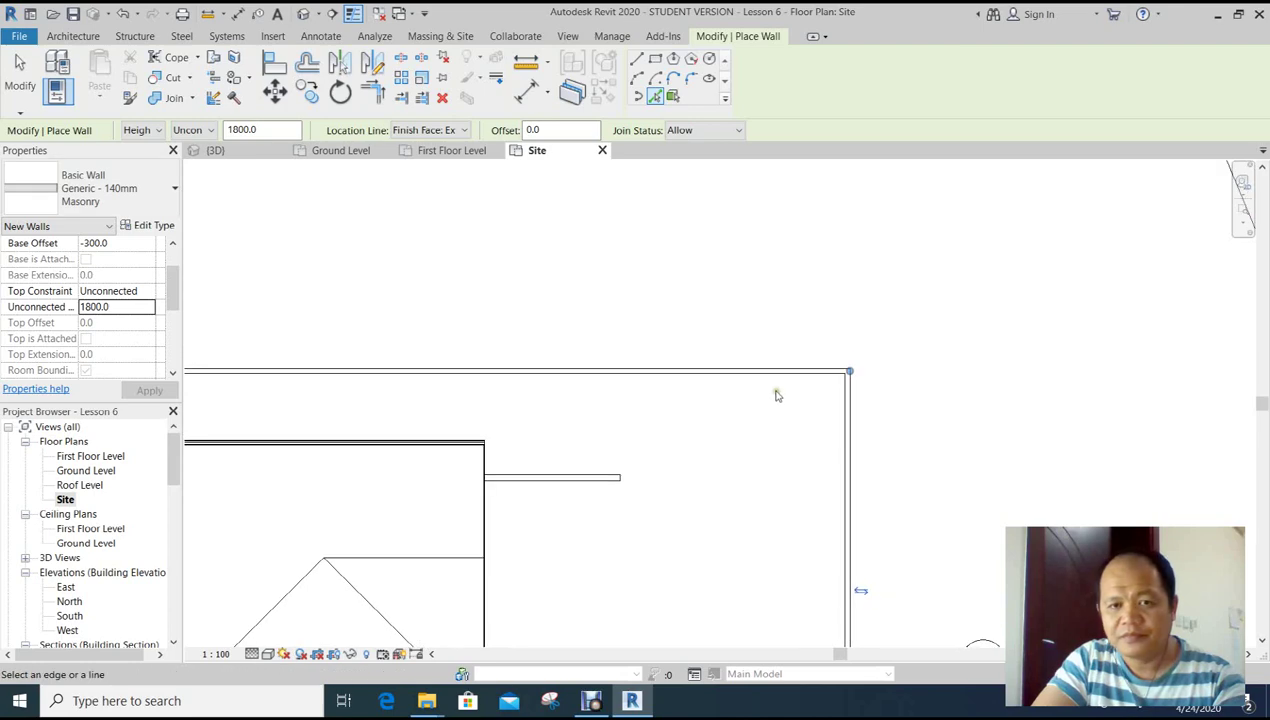
{"action": "scroll", "coordinate": [770, 435], "scroll_direction": "down", "scroll_amount": 3}
{"action": "mouse_move", "coordinate": [770, 435]}
{"action": "middle_mouse_down"}
{"action": "mouse_move", "coordinate": [861, 322]}
{"action": "mouse_move", "coordinate": [822, 352]}
{"action": "middle_mouse_up"}
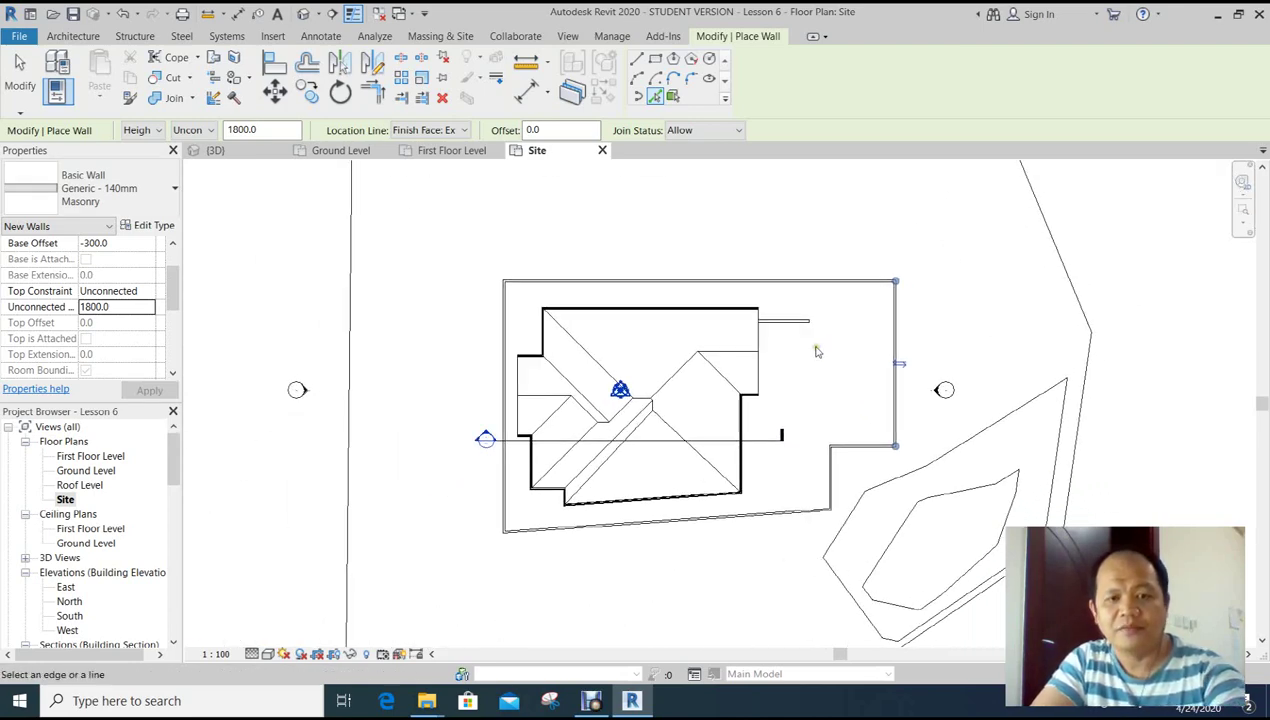
{"action": "key", "text": "Escape"}
{"action": "key", "text": "Escape"}
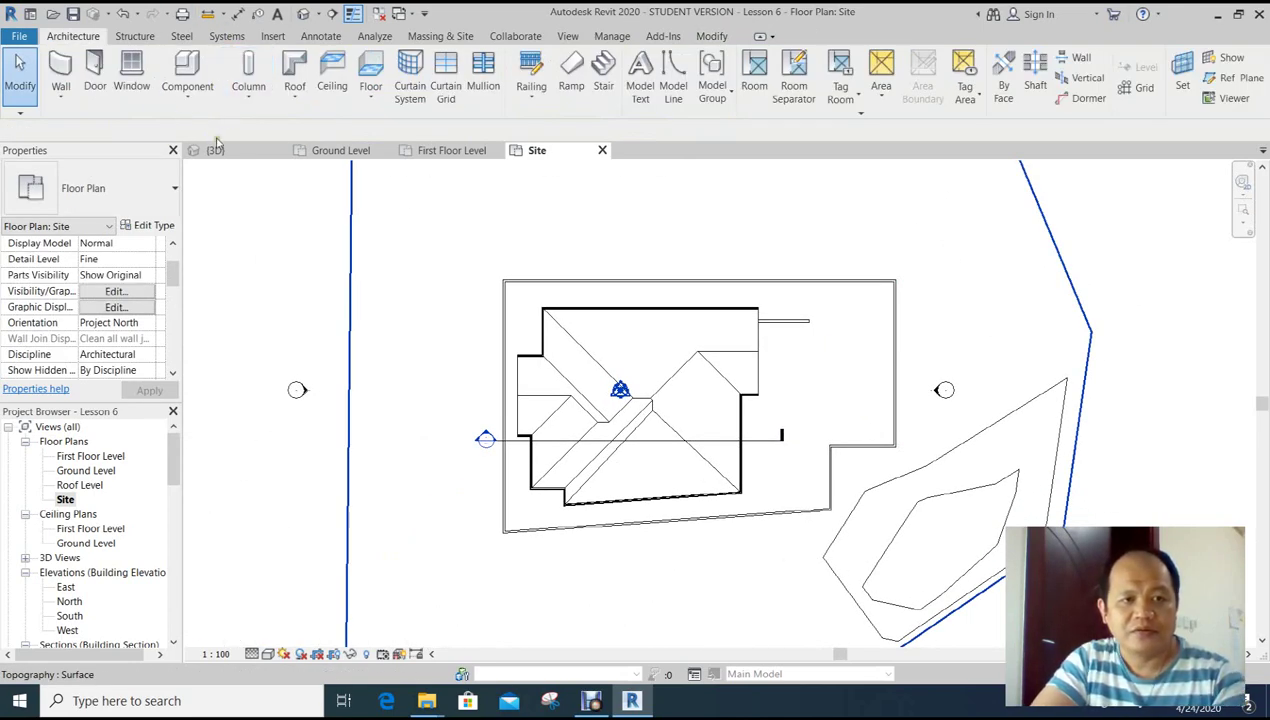
Orbit the 3D view to examine the boundary walls' masonry texture.
{"action": "left_click", "coordinate": [213, 150]}
{"action": "mouse_move", "coordinate": [700, 420]}
{"action": "middle_mouse_down", "text": "shift"}
{"action": "mouse_move", "coordinate": [743, 434]}
{"action": "mouse_move", "coordinate": [816, 427]}
{"action": "middle_mouse_up", "text": "shift"}
{"action": "scroll", "coordinate": [774, 465], "scroll_direction": "up", "scroll_amount": 3}
{"action": "scroll", "coordinate": [800, 437], "scroll_direction": "up", "scroll_amount": 2}
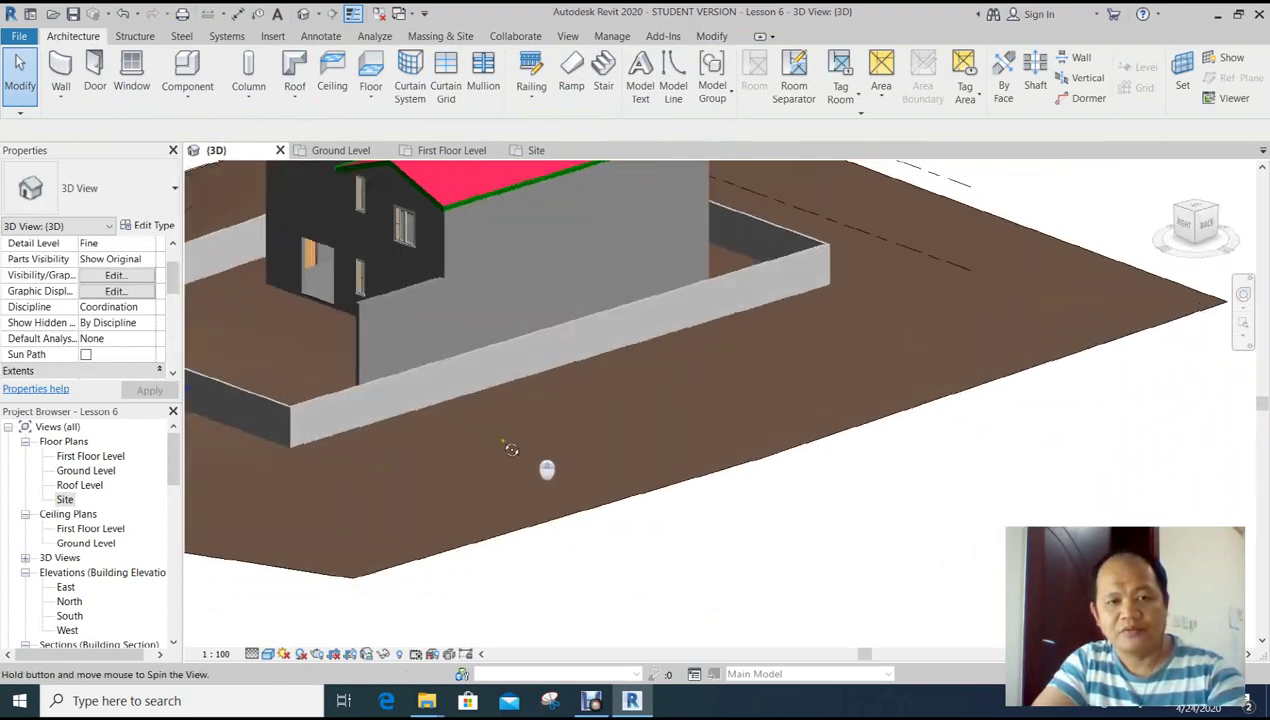
{"action": "middle_click_drag", "start_coordinate": [715, 477], "coordinate": [754, 443], "text": "shift"}
{"action": "scroll", "coordinate": [726, 471], "scroll_direction": "down", "scroll_amount": 1}
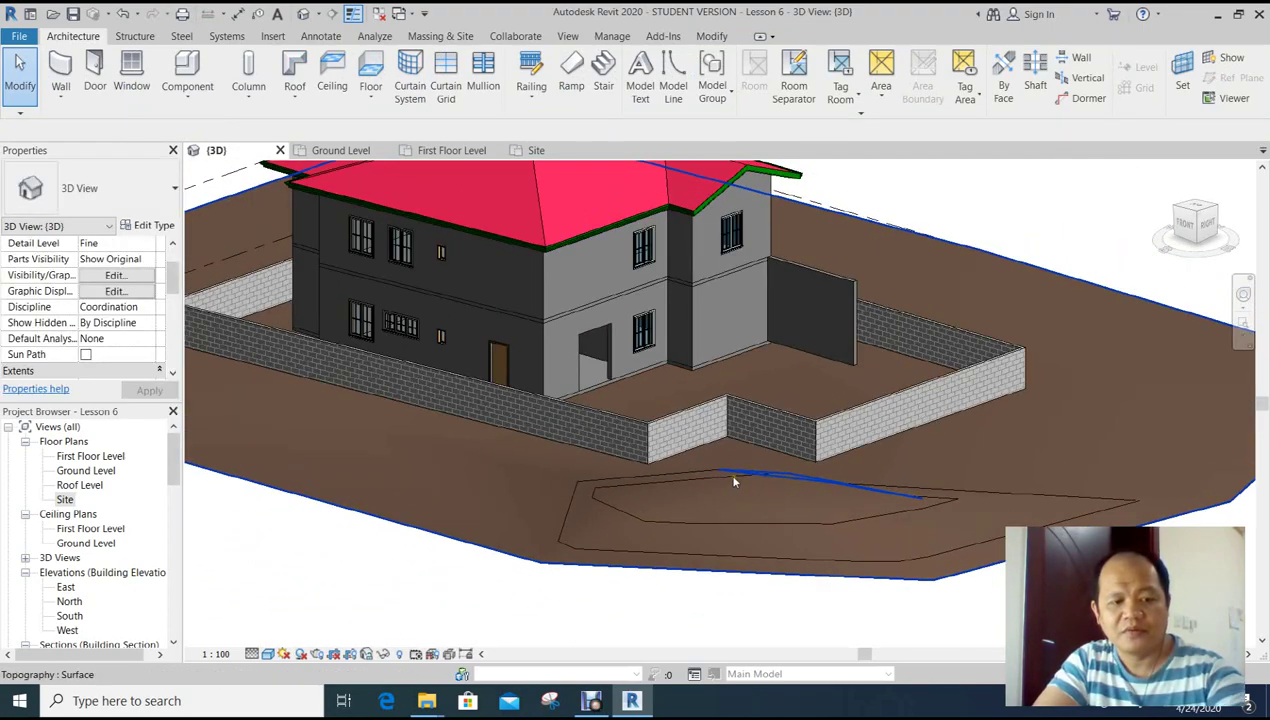
{"action": "scroll", "coordinate": [807, 420], "scroll_direction": "up", "scroll_amount": 1}
{"action": "scroll", "coordinate": [814, 427], "scroll_direction": "down", "scroll_amount": 2}
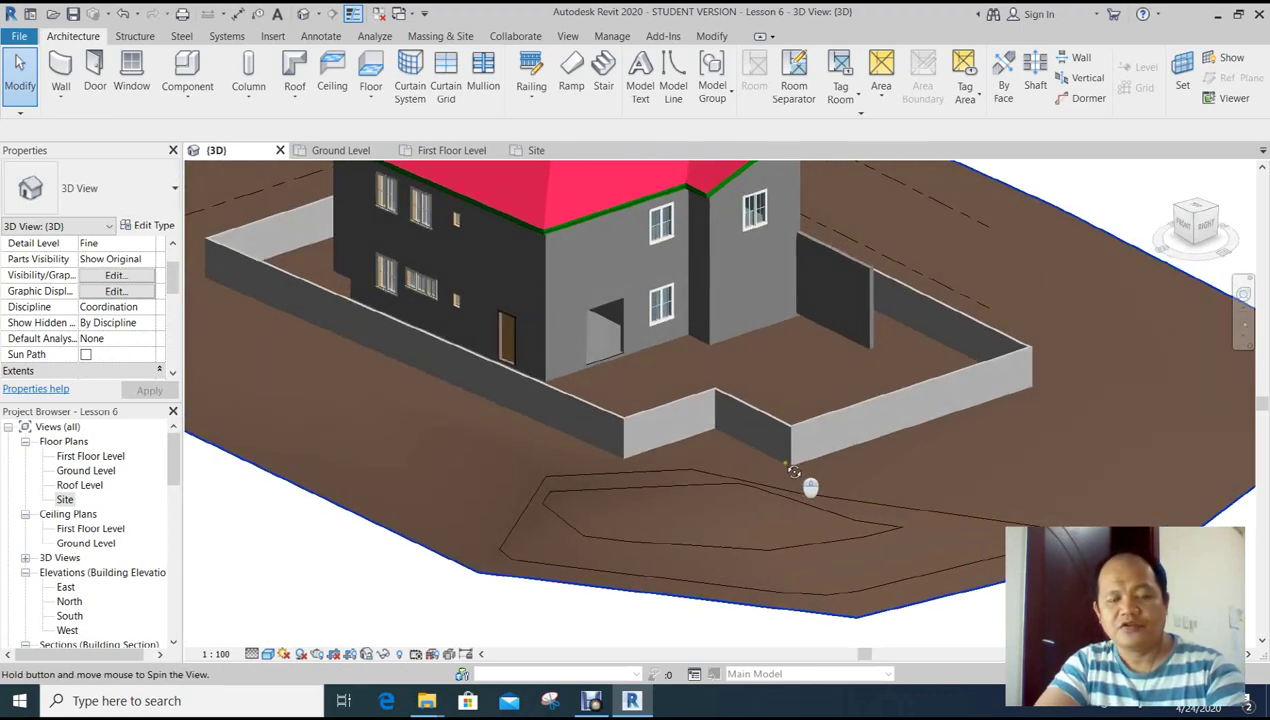
{"action": "scroll", "coordinate": [794, 476], "scroll_direction": "down", "scroll_amount": 2}
Pan and orbit to frame the whole house within the boundary wall.
{"action": "middle_click_drag", "start_coordinate": [760, 500], "coordinate": [878, 616], "text": "shift"}
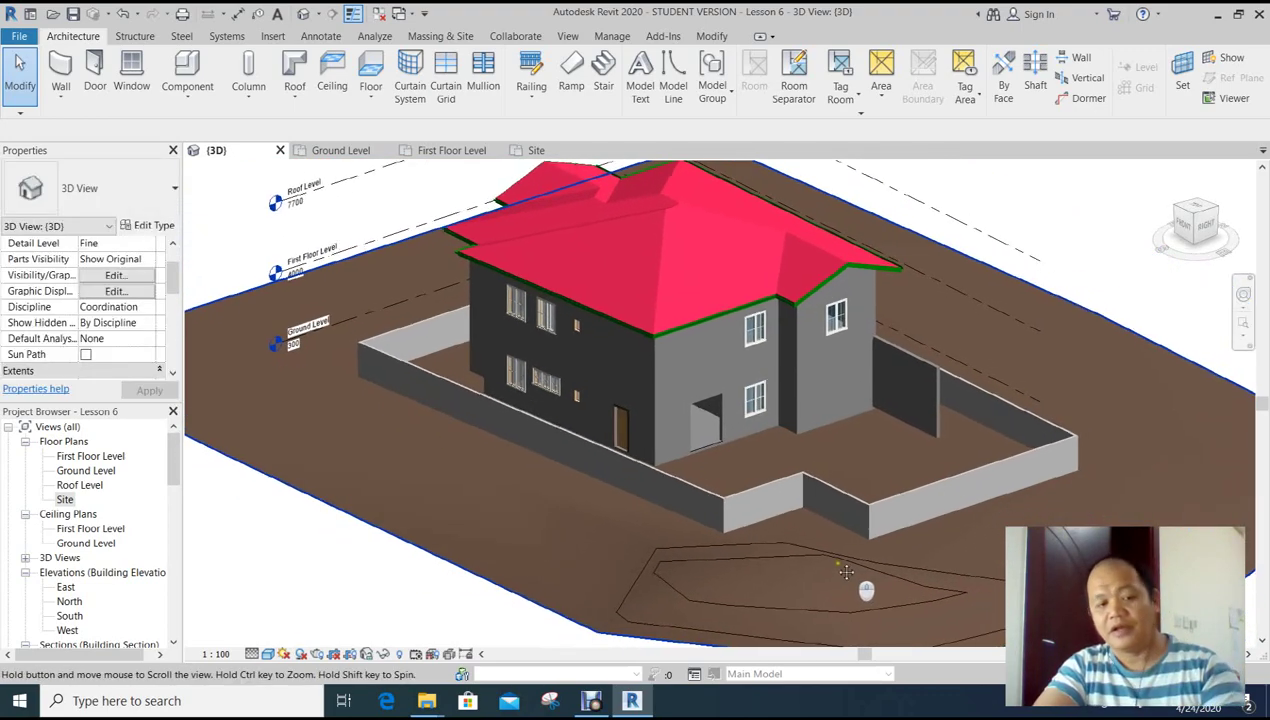
{"action": "middle_click_drag", "start_coordinate": [820, 563], "coordinate": [797, 521], "text": "shift"}
{"action": "scroll", "coordinate": [797, 521], "scroll_direction": "up", "scroll_amount": 2}
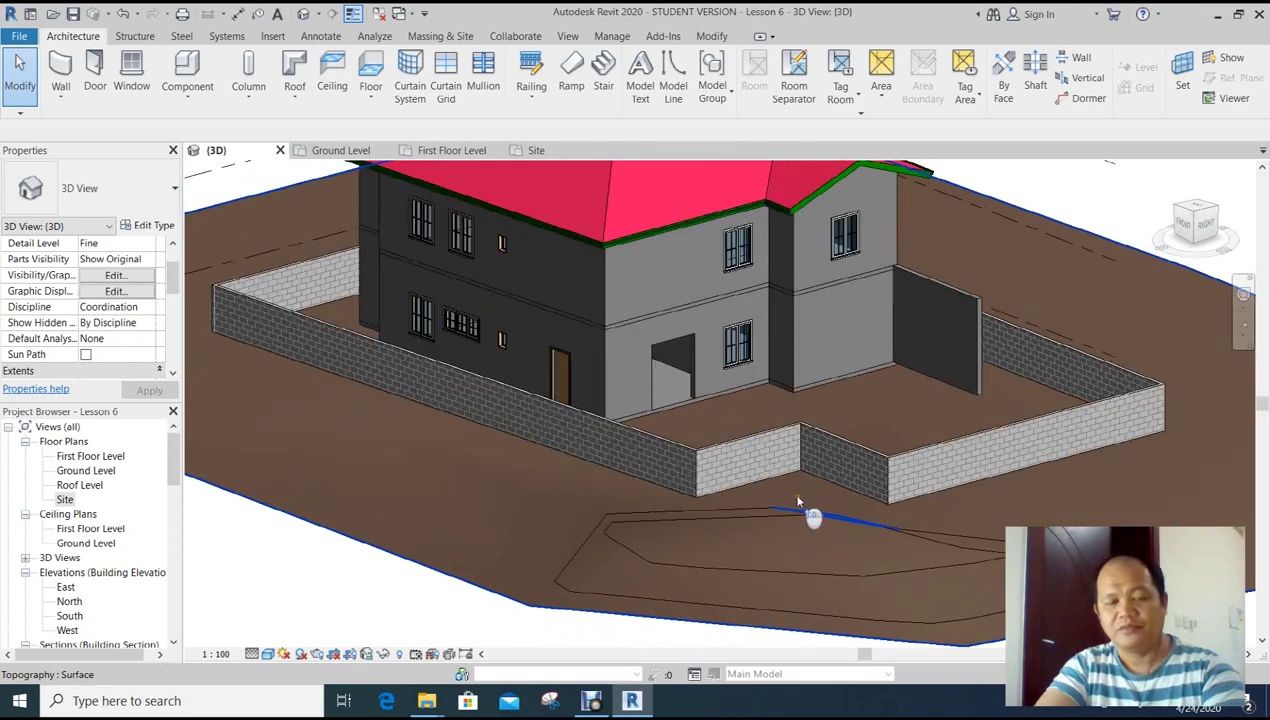
{"action": "scroll", "coordinate": [806, 517], "scroll_direction": "up", "scroll_amount": 1}
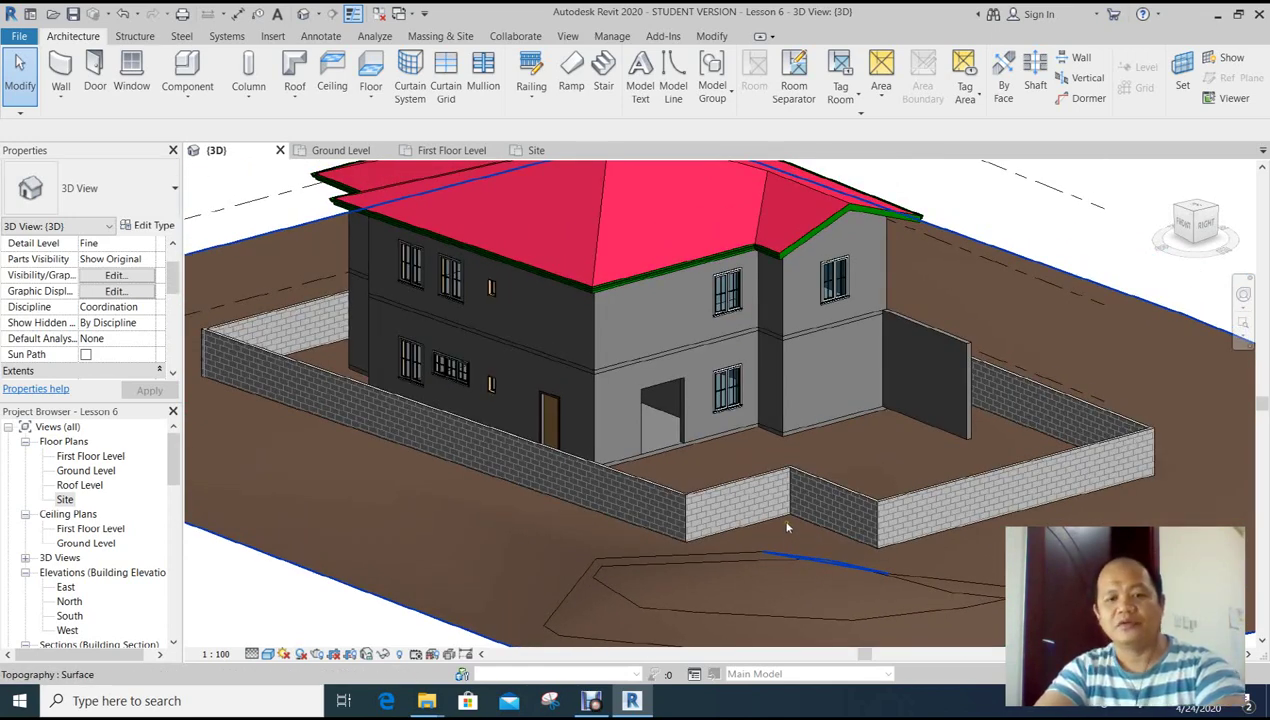
{"action": "mouse_move", "coordinate": [786, 531]}
{"action": "middle_mouse_down", "text": "shift"}
{"action": "mouse_move", "coordinate": [830, 515]}
{"action": "mouse_move", "coordinate": [910, 424]}
{"action": "mouse_move", "coordinate": [760, 506]}
{"action": "mouse_move", "coordinate": [796, 544]}
{"action": "mouse_move", "coordinate": [734, 541]}
{"action": "middle_mouse_up", "text": "shift"}
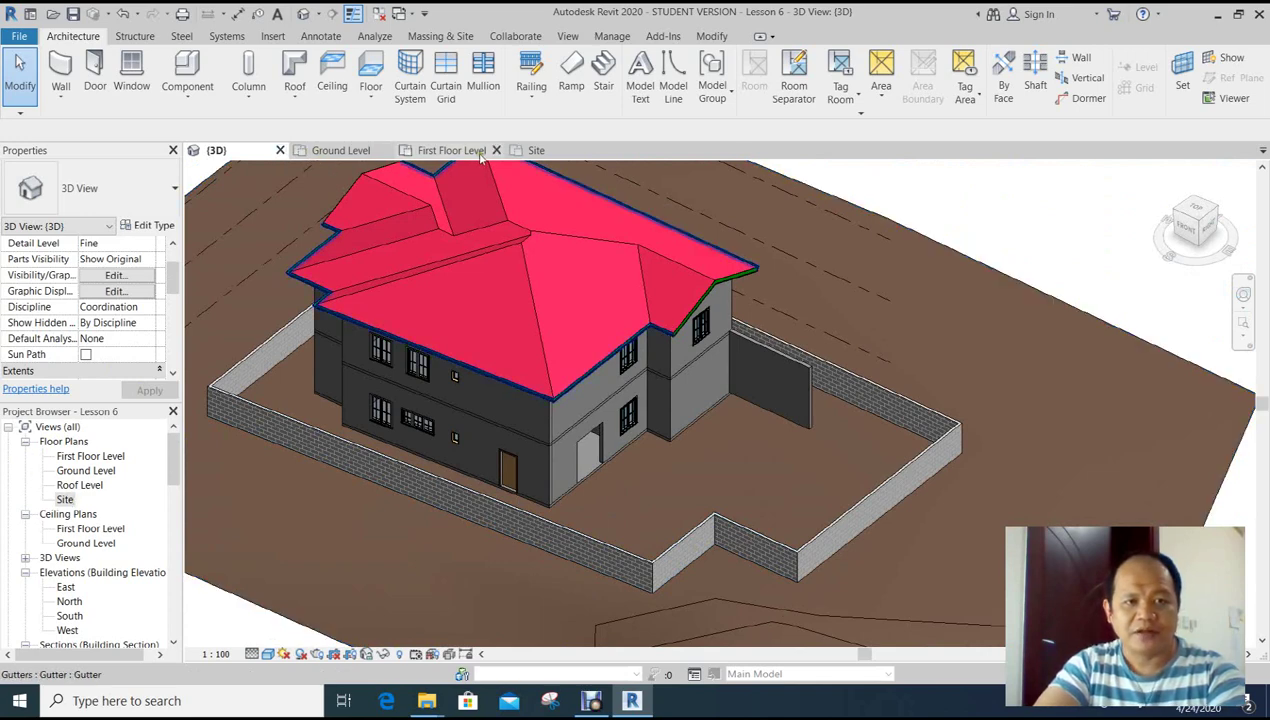
On the Site plan, choose Lombardy Poplar from Planting > M_RPC Tree - Deciduous.
{"action": "left_click", "coordinate": [537, 150]}
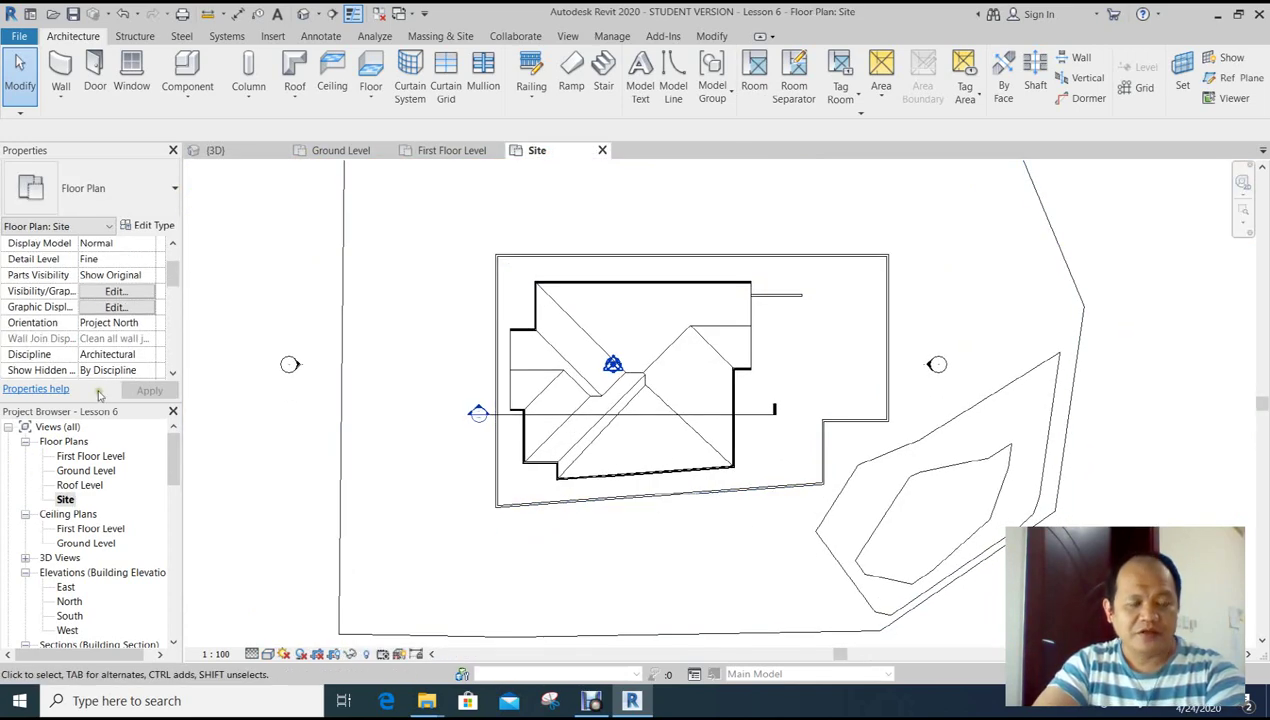
{"action": "mouse_move", "coordinate": [171, 456]}
{"action": "left_mouse_down"}
{"action": "mouse_move", "coordinate": [183, 590]}
{"action": "mouse_move", "coordinate": [171, 580]}
{"action": "left_mouse_up"}
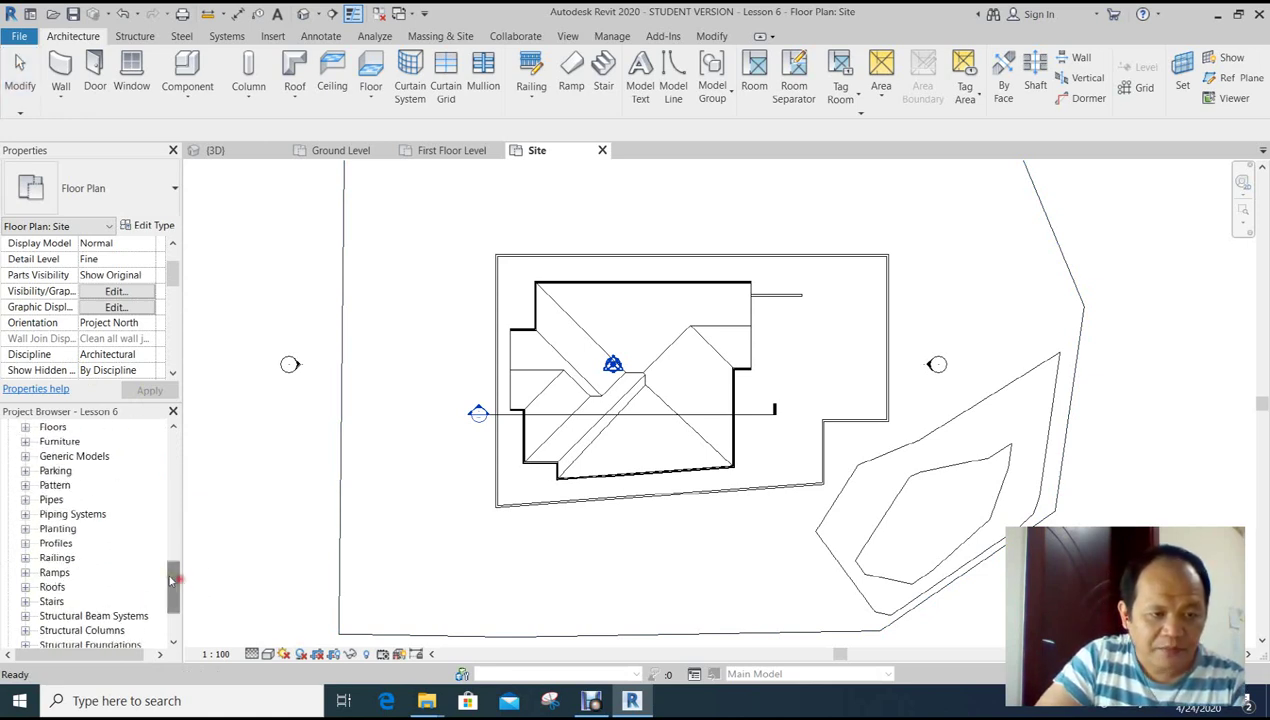
{"action": "left_click", "coordinate": [25, 529]}
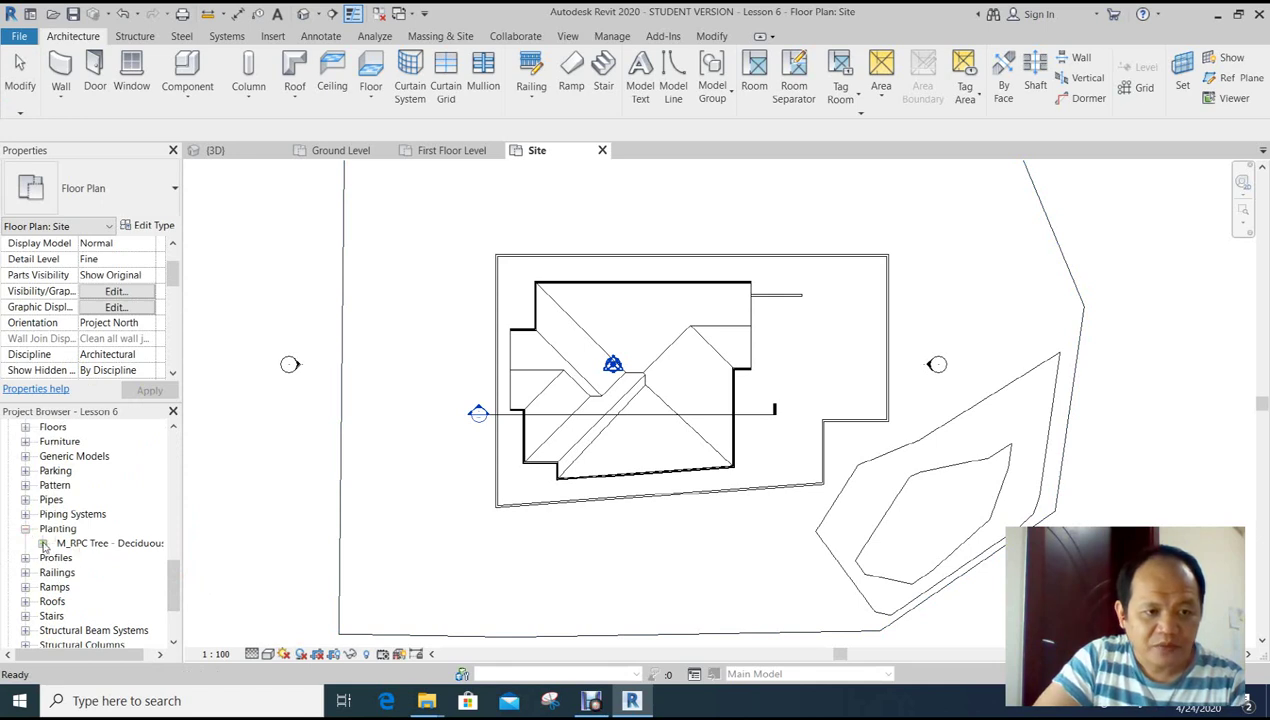
{"action": "left_click", "coordinate": [42, 545]}
{"action": "left_click", "coordinate": [110, 513]}
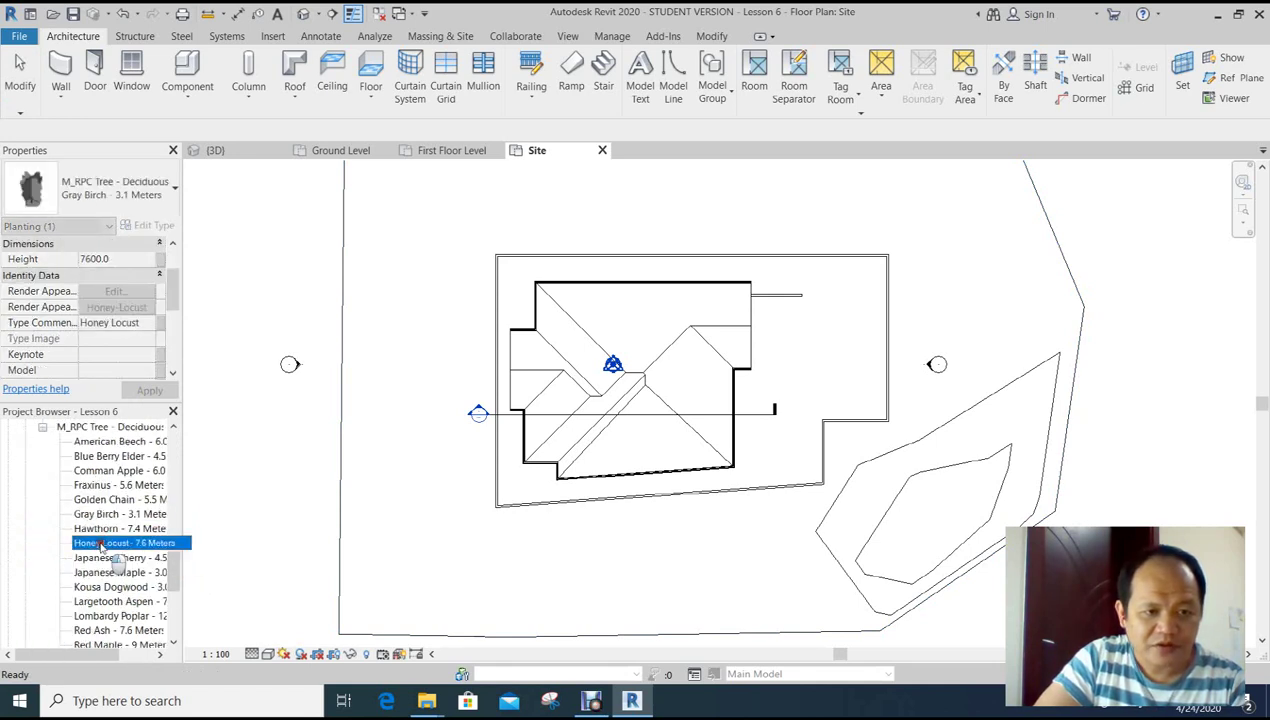
{"action": "left_click", "coordinate": [115, 572]}
{"action": "left_click", "coordinate": [125, 601]}
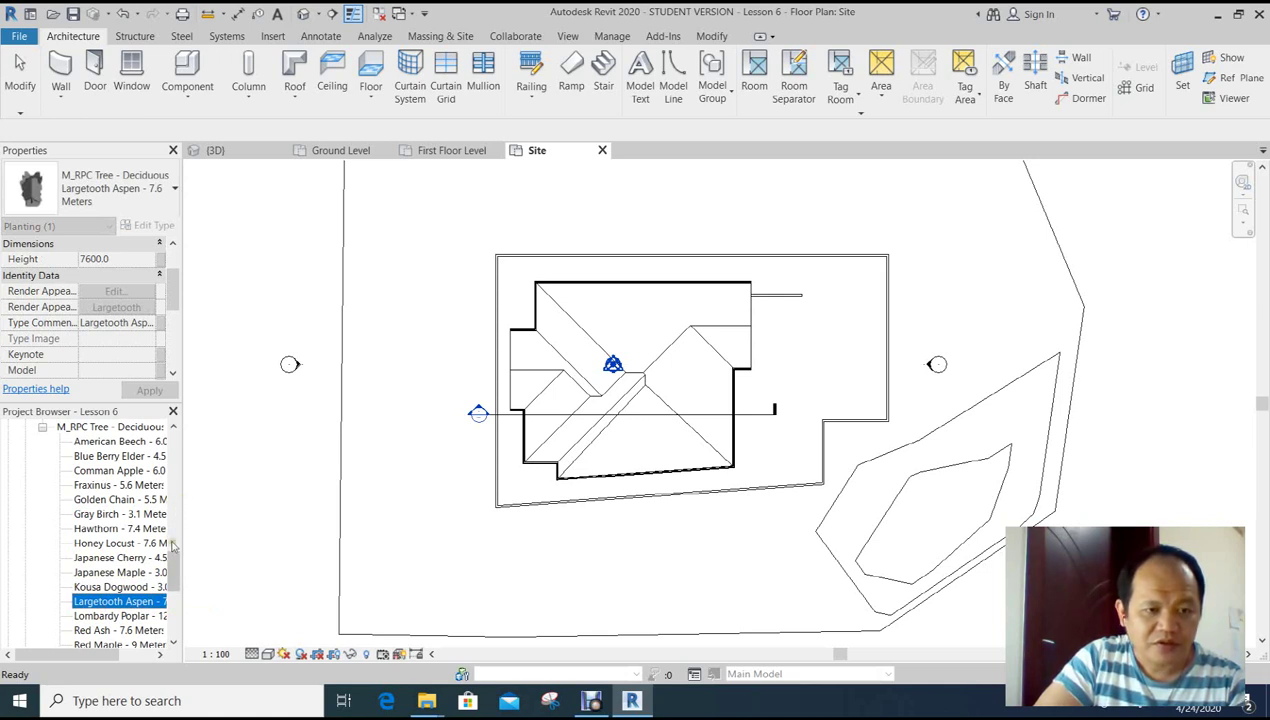
{"action": "left_click_drag", "start_coordinate": [172, 545], "coordinate": [173, 585]}
{"action": "left_click", "coordinate": [118, 543]}
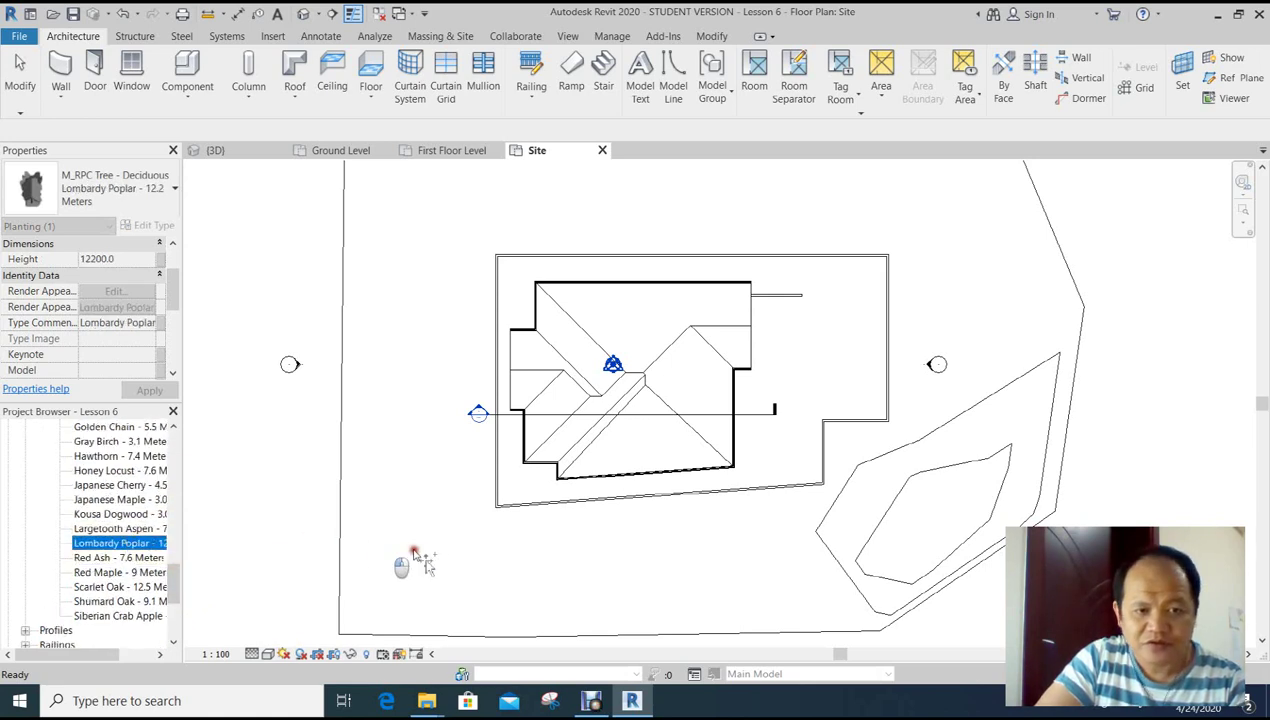
Plant two Lombardy Poplars below the house's left side and a Scarlet Oak above them.
{"action": "left_click_drag", "start_coordinate": [427, 556], "coordinate": [440, 550]}
{"action": "left_click", "coordinate": [445, 553]}
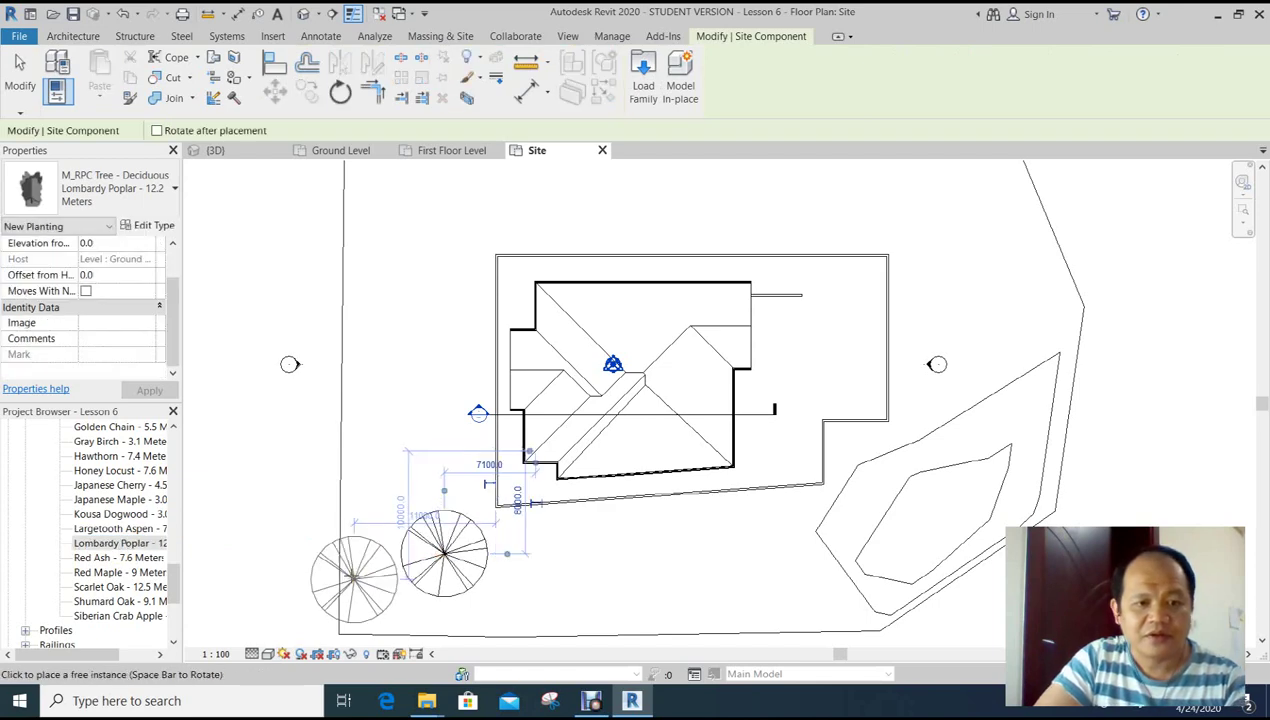
{"action": "left_click", "coordinate": [353, 515]}
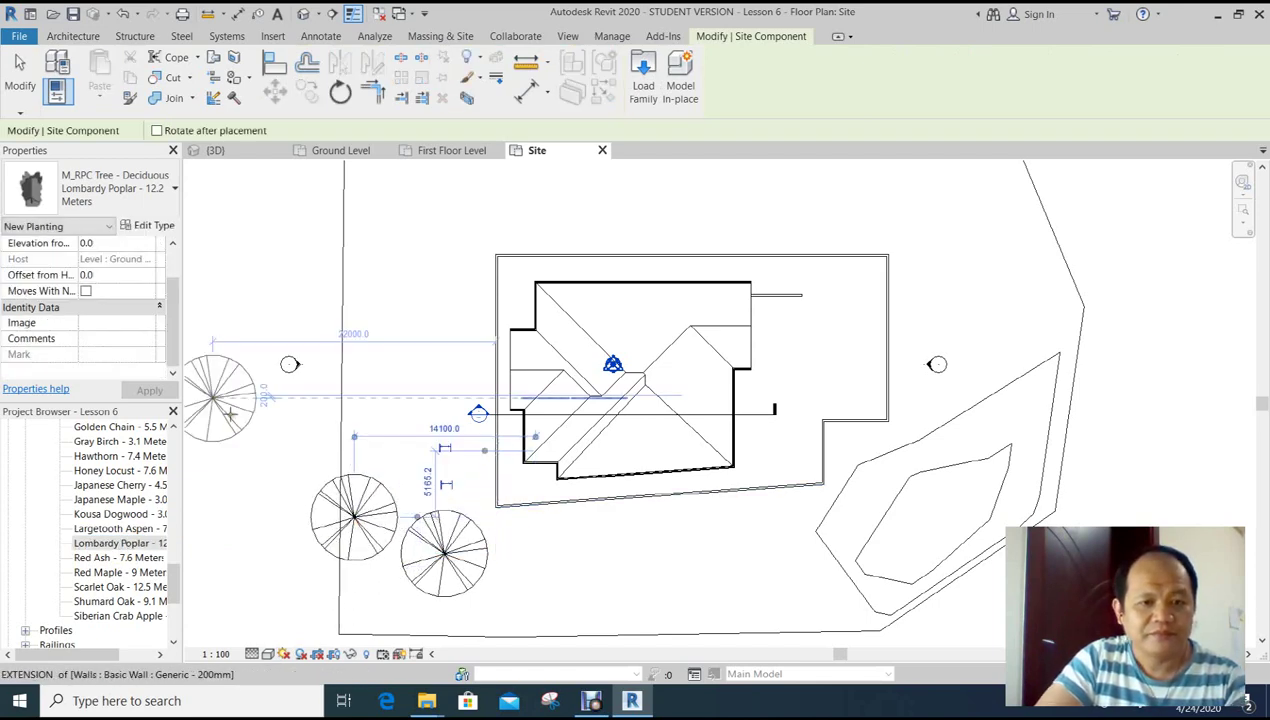
{"action": "left_click_drag", "start_coordinate": [113, 588], "coordinate": [237, 557]}
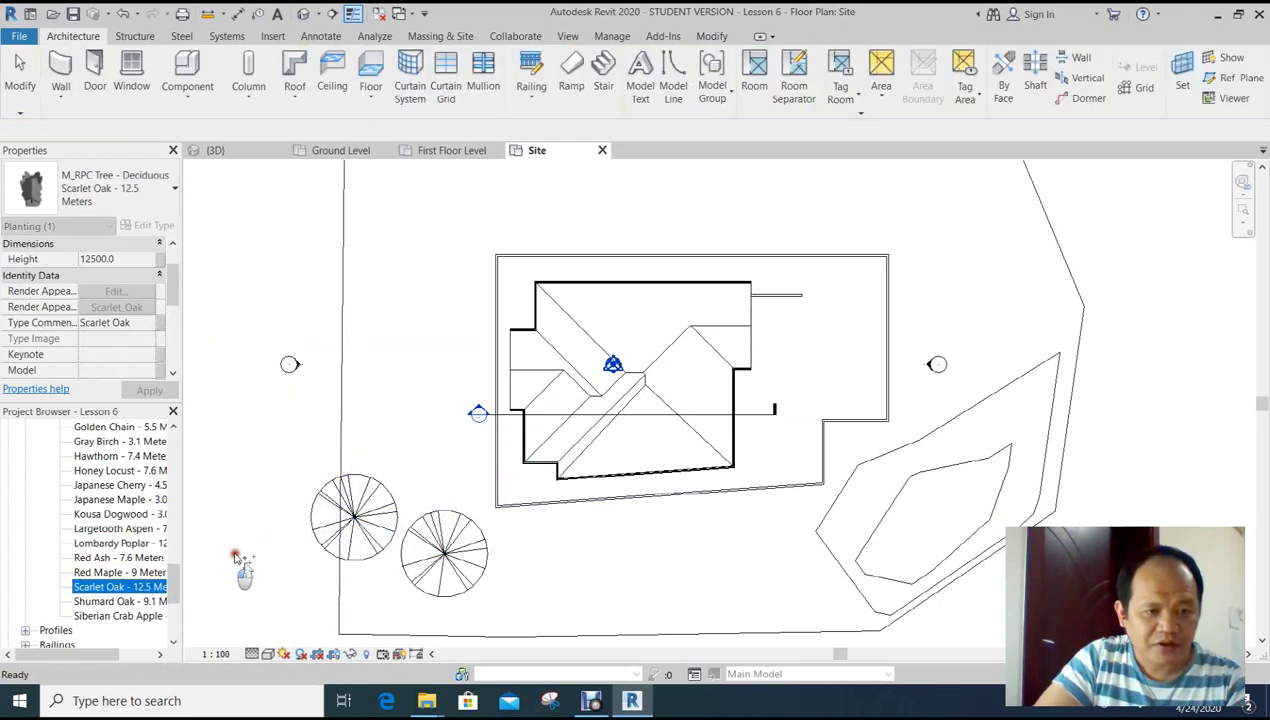
{"action": "left_click_drag", "start_coordinate": [365, 443], "coordinate": [354, 430]}
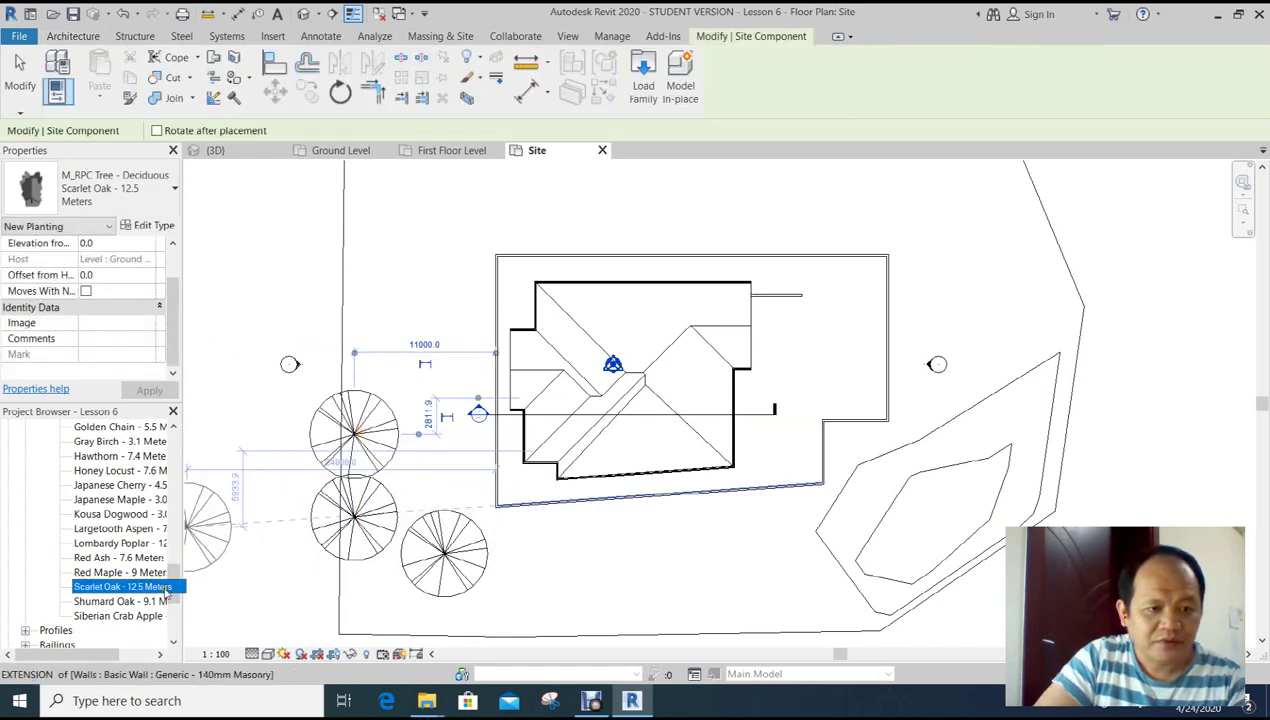
{"action": "key", "text": "Escape"}
{"action": "scroll", "coordinate": [140, 560], "scroll_direction": "up", "scroll_amount": 3}
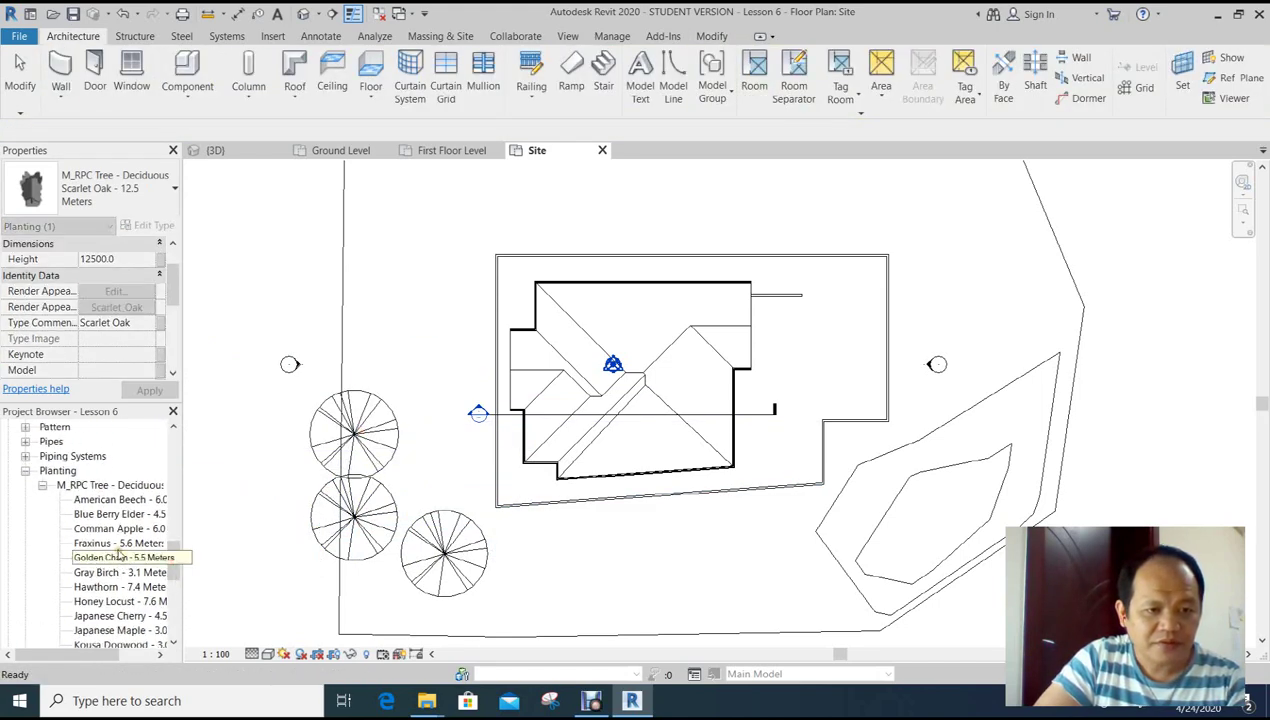
Plant Fraxinus - 5.6 Meters trees along the top boundary and down the right boundary.
{"action": "left_click", "coordinate": [122, 547]}
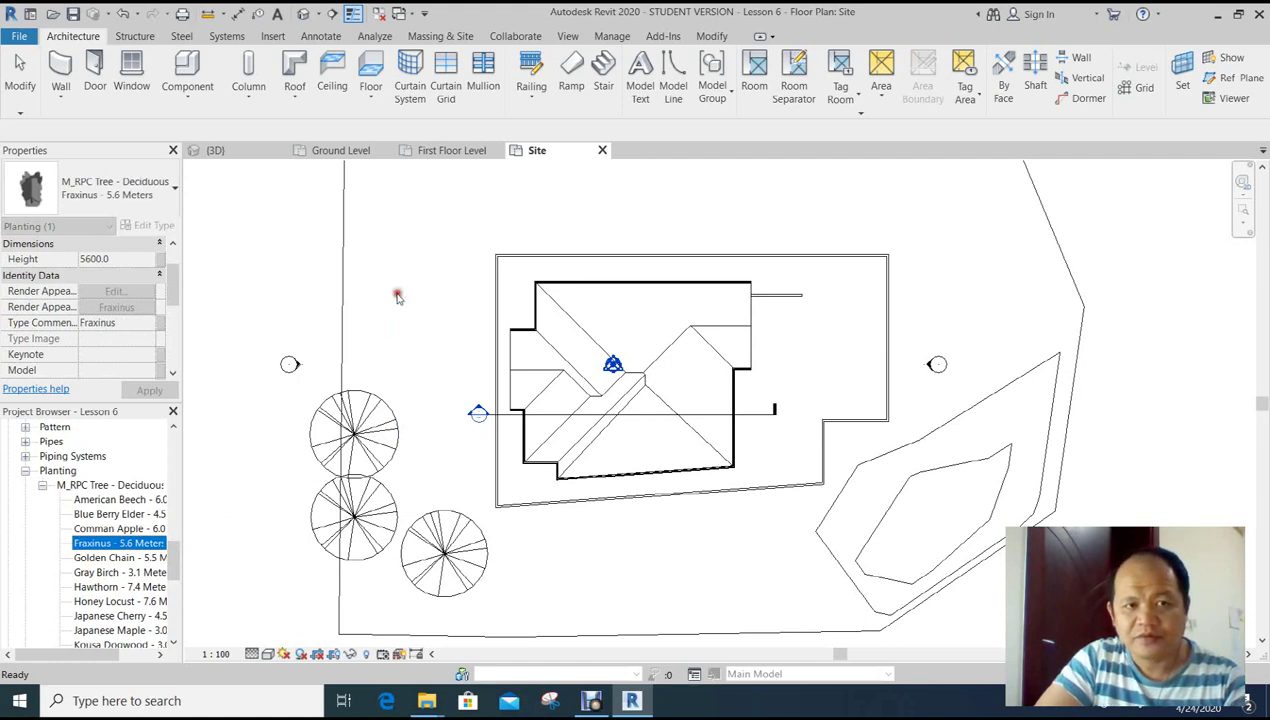
{"action": "left_click_drag", "start_coordinate": [397, 297], "coordinate": [431, 221]}
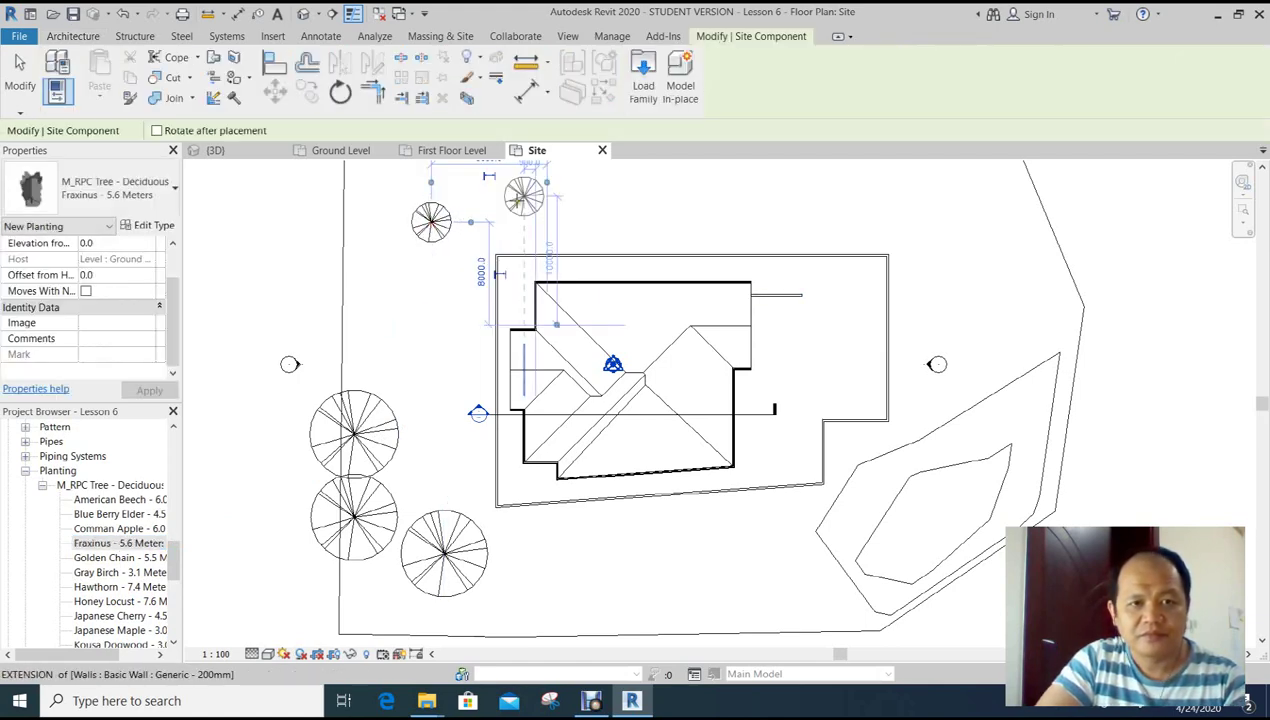
{"action": "left_click", "coordinate": [521, 197]}
{"action": "middle_click_drag", "start_coordinate": [521, 197], "coordinate": [458, 307]}
{"action": "left_click", "coordinate": [630, 253]}
{"action": "left_click", "coordinate": [784, 228]}
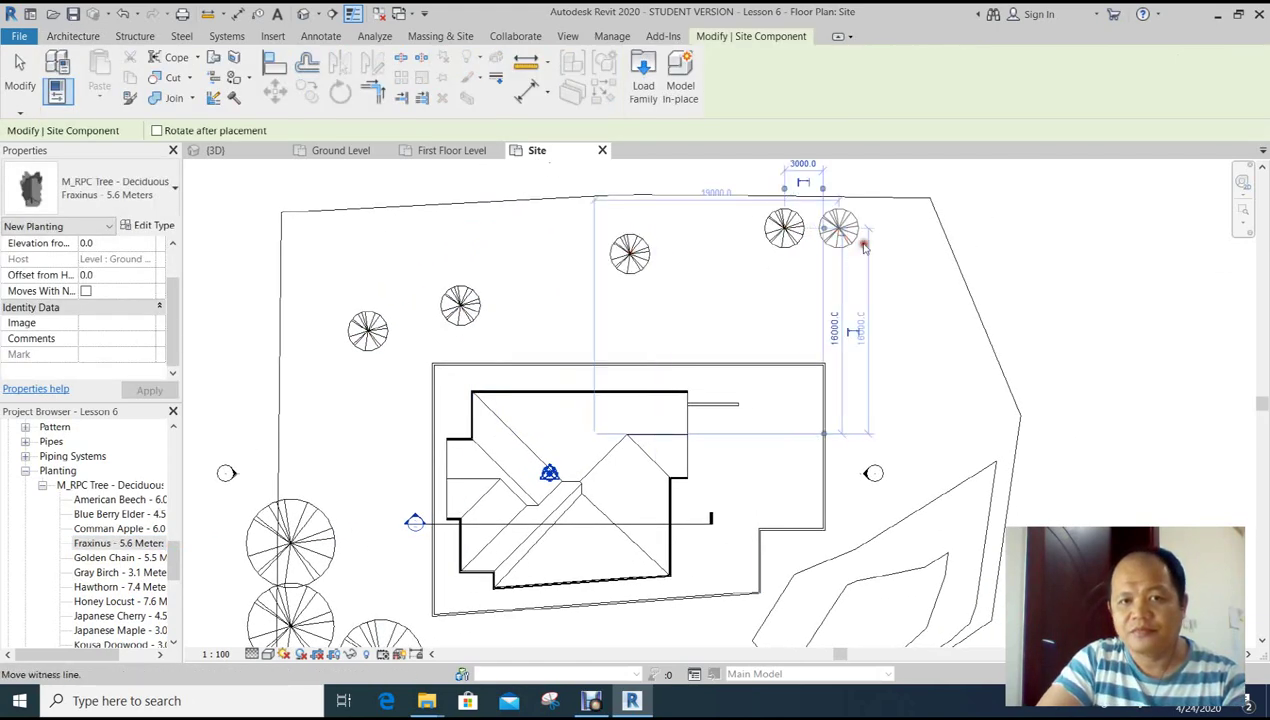
{"action": "left_click", "coordinate": [915, 215]}
{"action": "left_click", "coordinate": [941, 253]}
{"action": "left_click", "coordinate": [941, 292]}
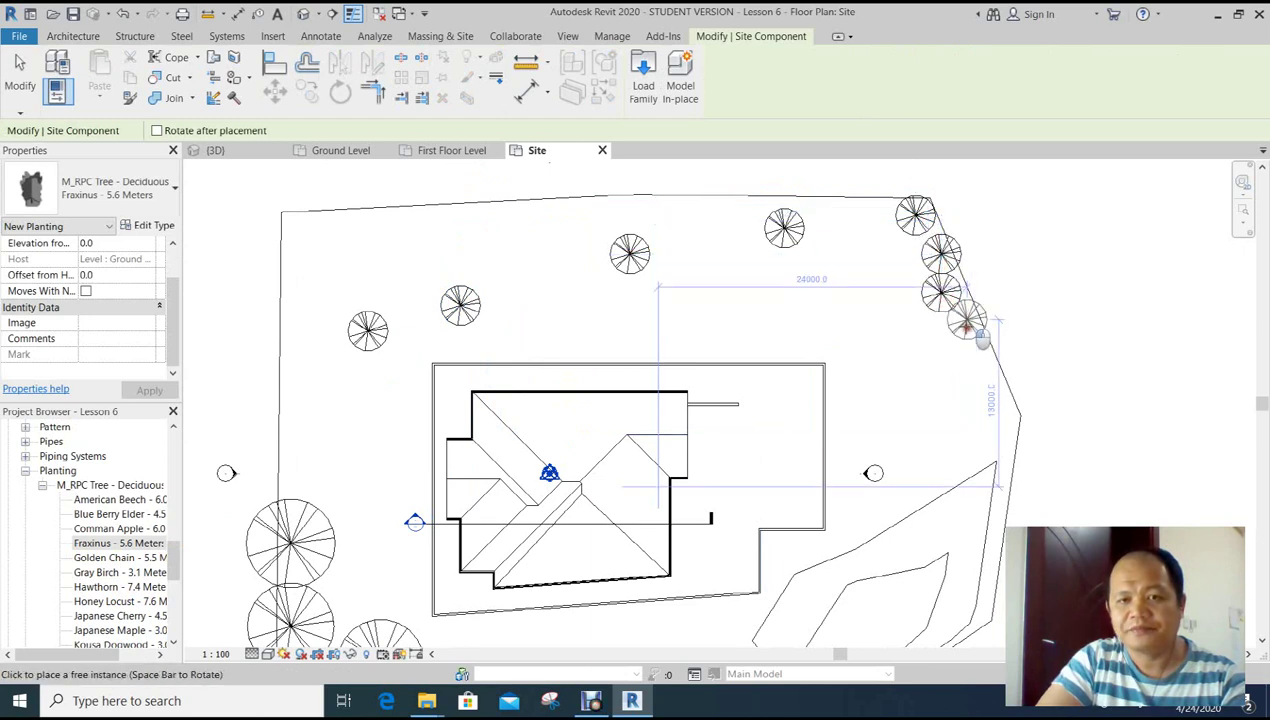
{"action": "left_click", "coordinate": [966, 322]}
{"action": "left_click", "coordinate": [992, 362]}
Add more Fraxinus trees along the top boundary and three along the bottom boundary.
{"action": "left_click", "coordinate": [720, 202]}
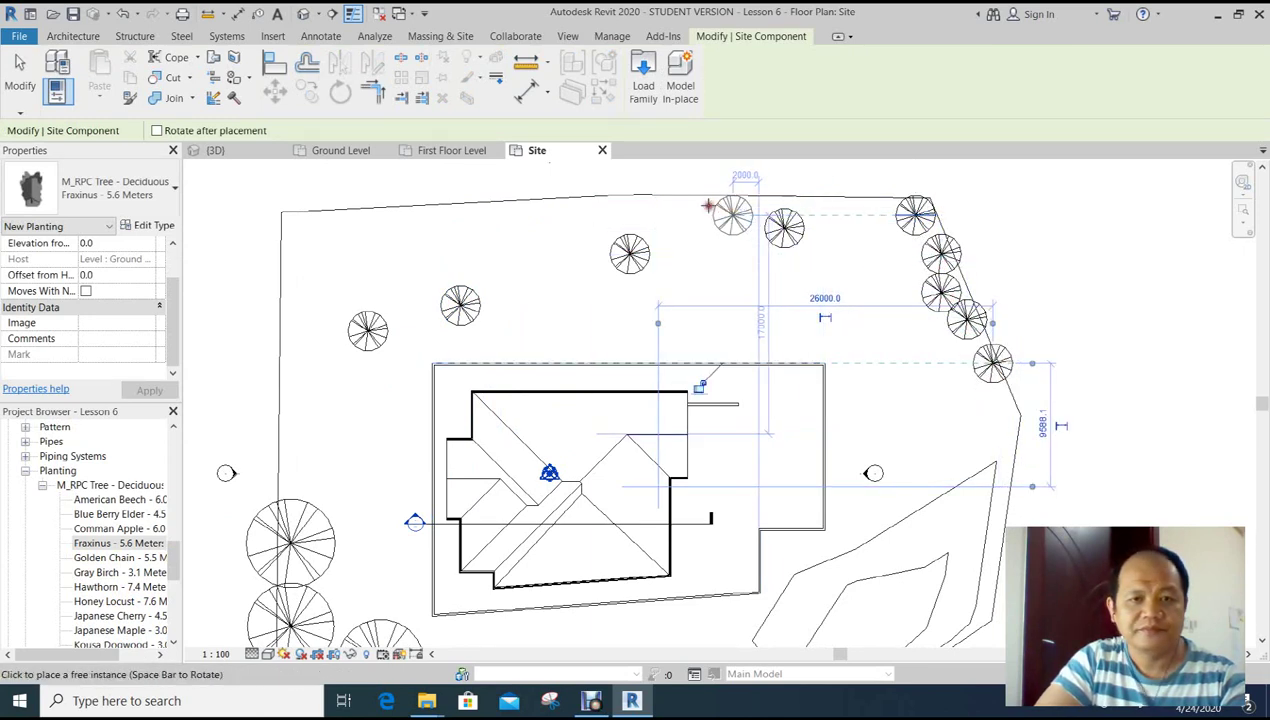
{"action": "left_click", "coordinate": [630, 202]}
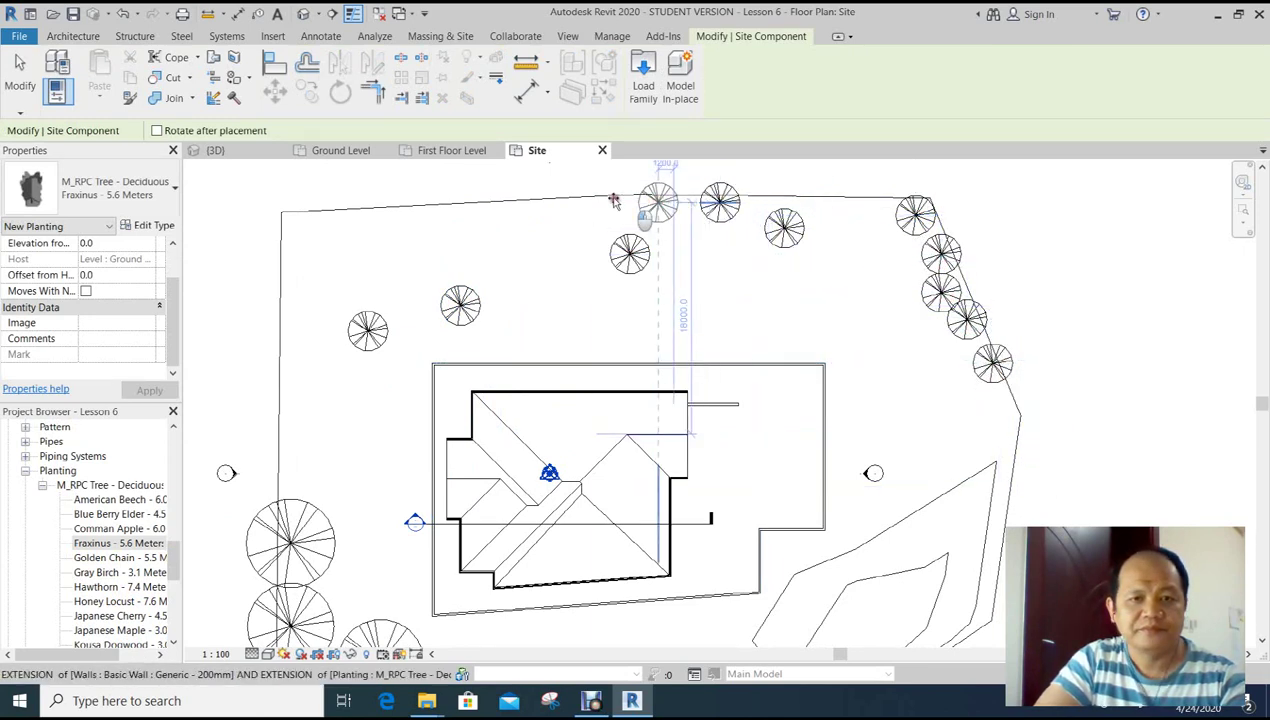
{"action": "left_click", "coordinate": [330, 221]}
{"action": "scroll", "coordinate": [330, 225], "scroll_direction": "down", "scroll_amount": 2}
{"action": "middle_click_drag", "start_coordinate": [356, 279], "coordinate": [330, 225]}
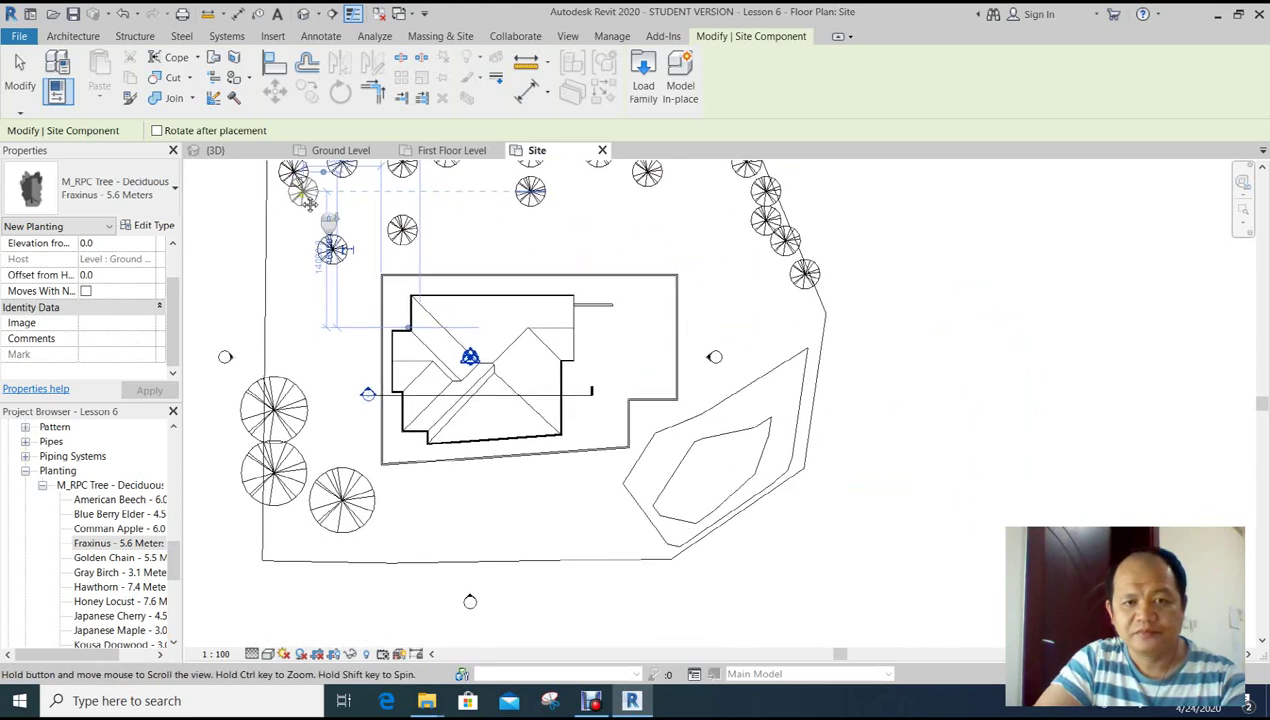
{"action": "left_click", "coordinate": [478, 548]}
{"action": "left_click", "coordinate": [551, 557]}
{"action": "left_click", "coordinate": [629, 548]}
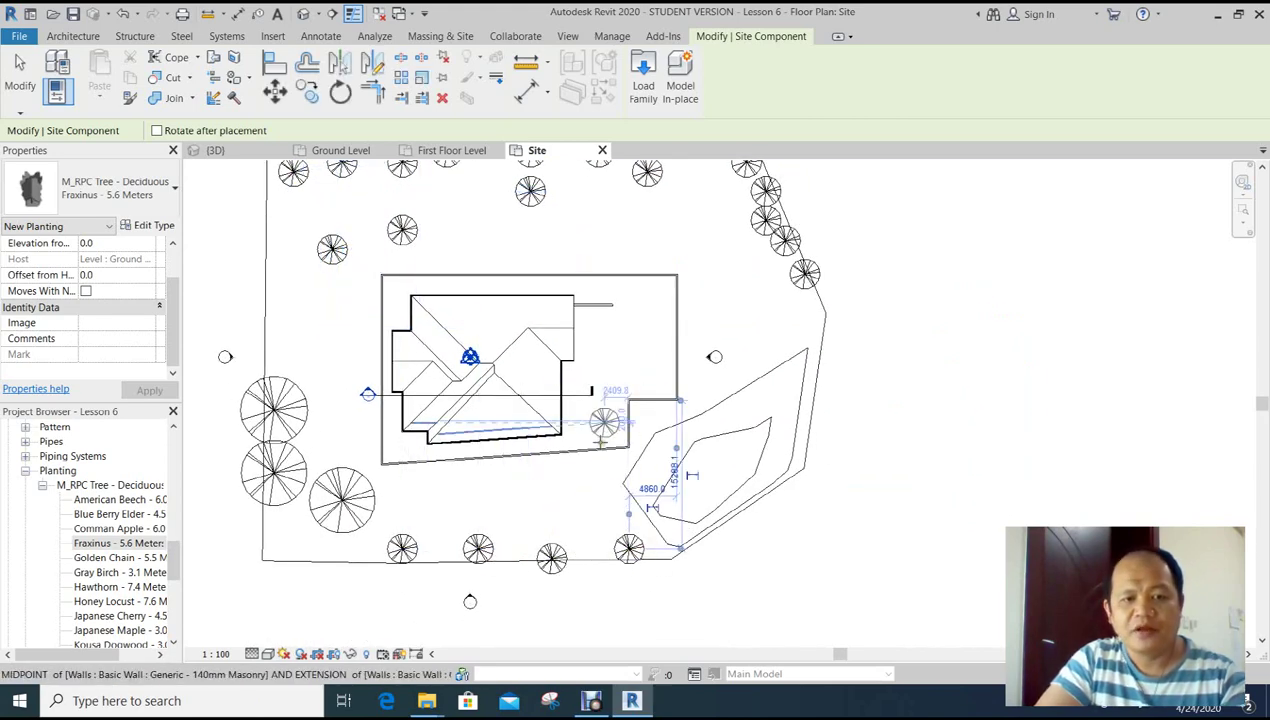
{"action": "key", "text": "Escape"}
{"action": "key", "text": "Escape"}
{"action": "scroll", "coordinate": [480, 500], "scroll_direction": "up", "scroll_amount": 1}
Select a bottom-boundary tree and inspect the Fraxinus and Comman Apple tree types.
{"action": "middle_click_drag", "start_coordinate": [480, 500], "coordinate": [649, 450]}
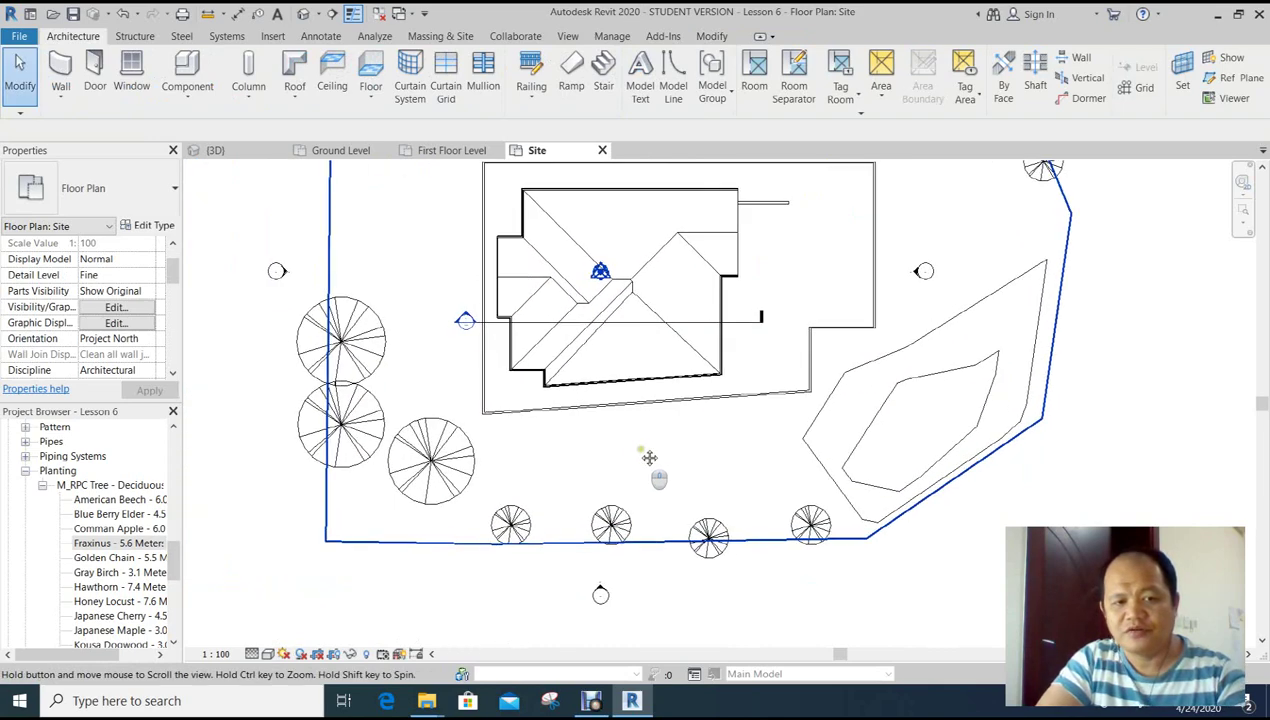
{"action": "scroll", "coordinate": [604, 482], "scroll_direction": "up", "scroll_amount": 1}
{"action": "left_click", "coordinate": [621, 532]}
{"action": "left_click", "coordinate": [145, 543]}
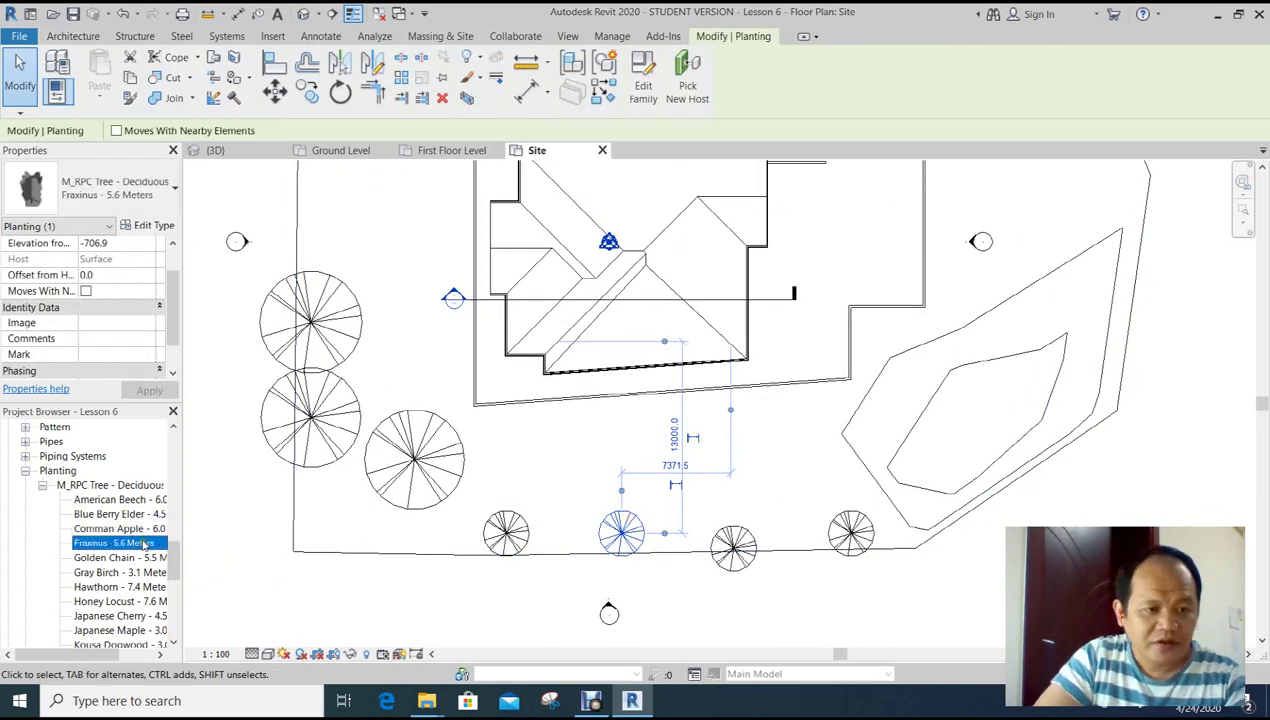
{"action": "left_click", "coordinate": [120, 528]}
{"action": "left_click", "coordinate": [435, 540]}
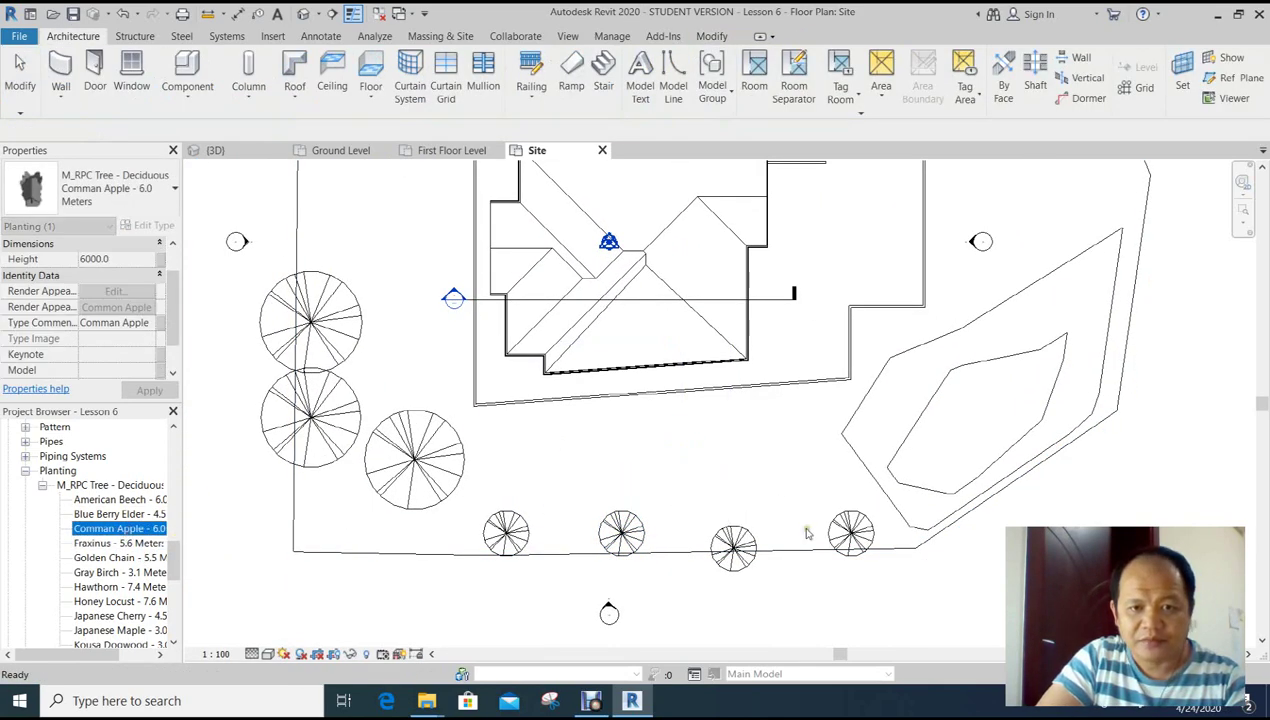
Select the bottom-right tree and the large tree left of the house, inspecting the Hawthorn and Scarlet Oak types.
{"action": "left_click", "coordinate": [836, 522]}
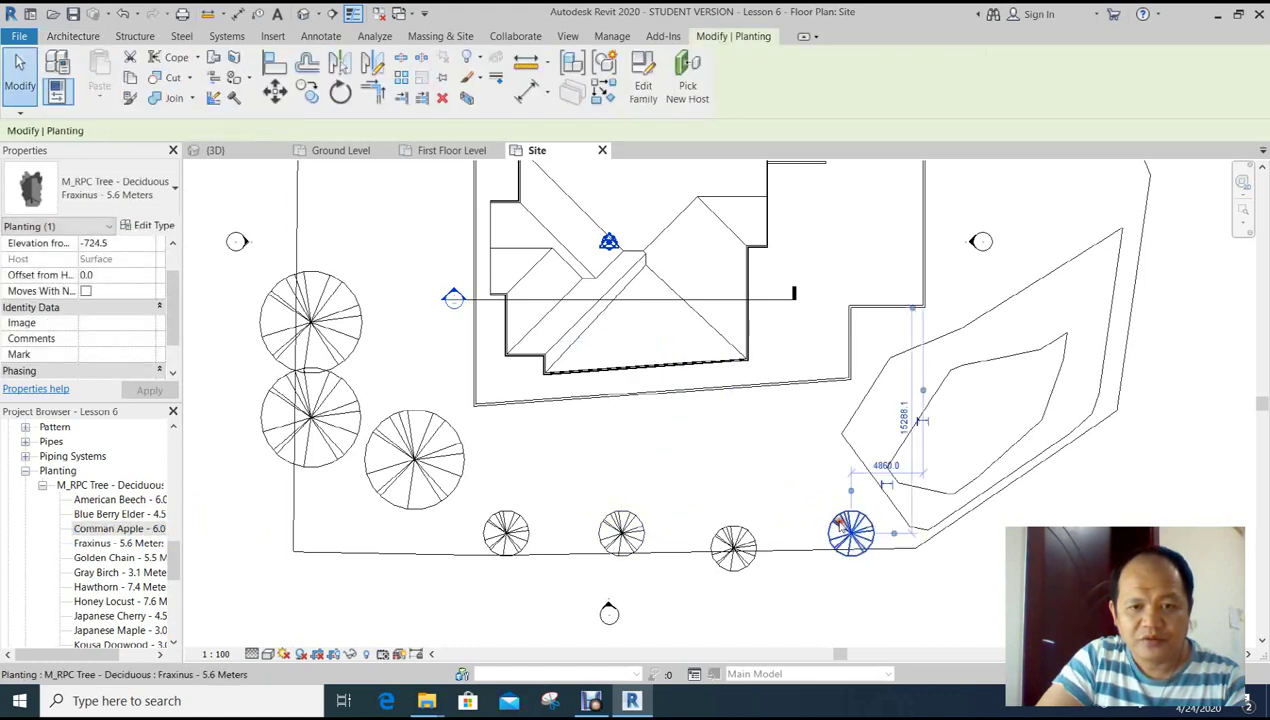
{"action": "left_click", "coordinate": [95, 588]}
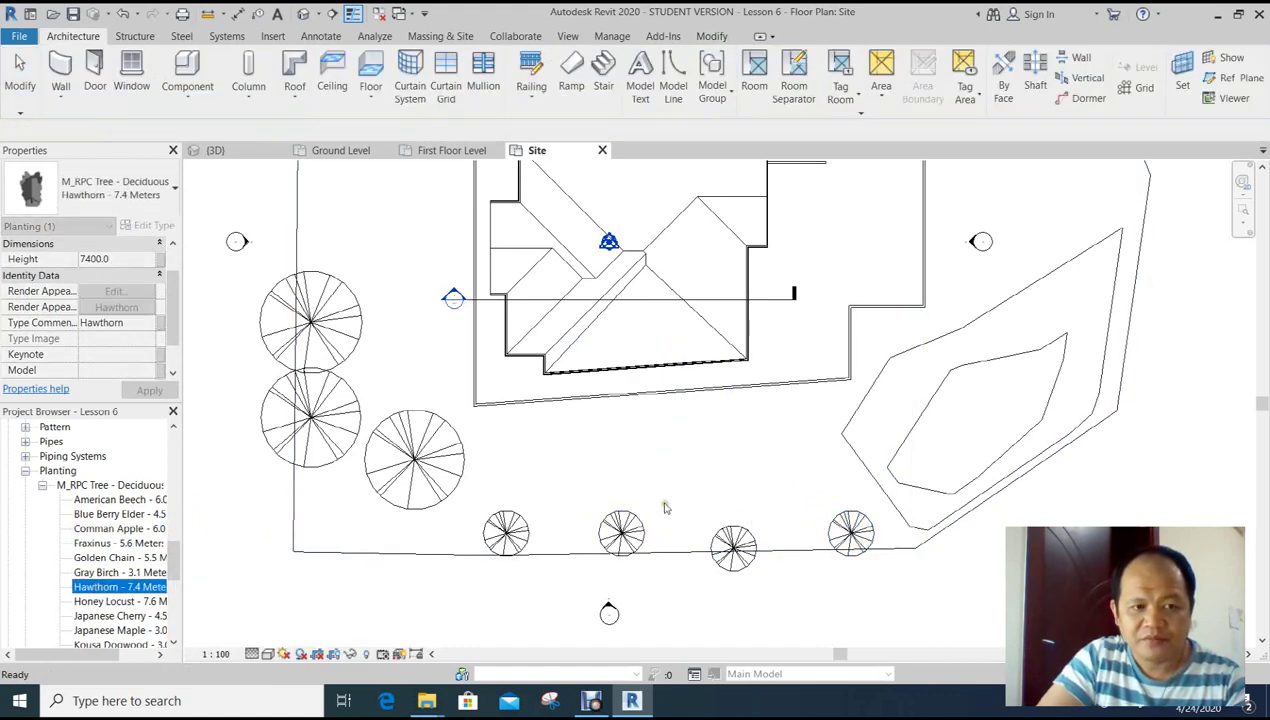
{"action": "left_click", "coordinate": [850, 533]}
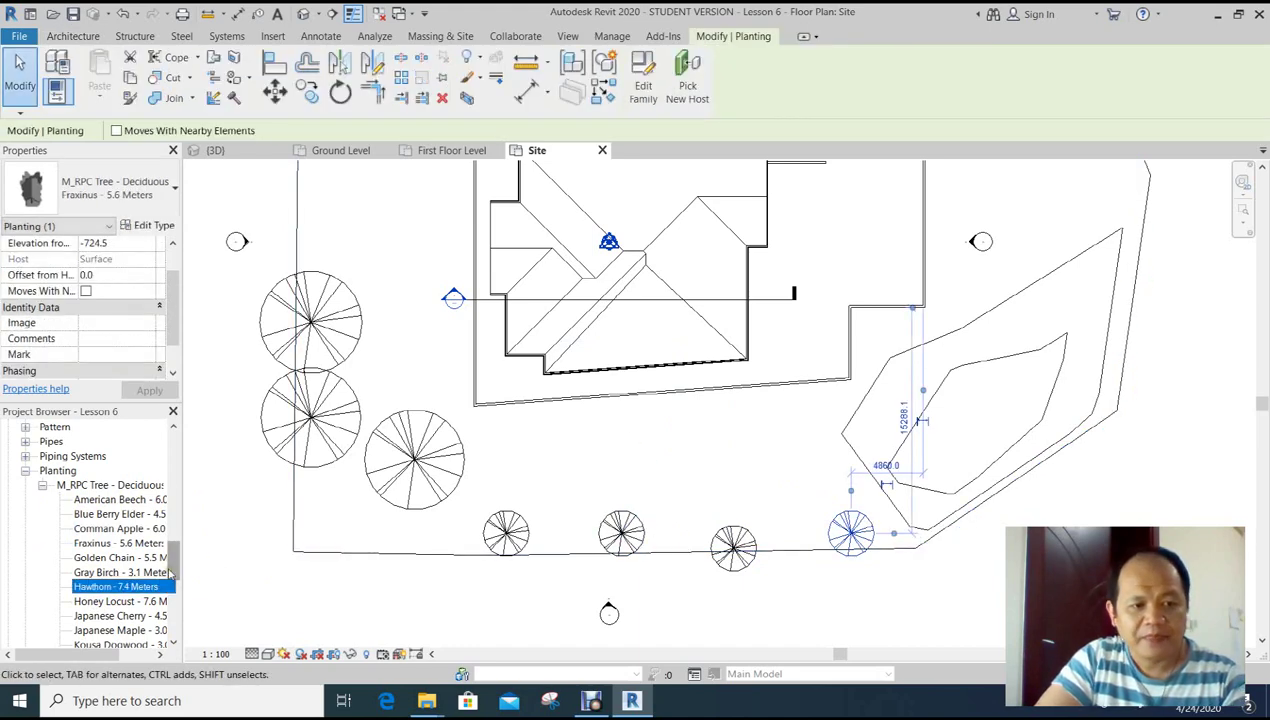
{"action": "left_click_drag", "start_coordinate": [172, 555], "coordinate": [176, 575]}
{"action": "left_click", "coordinate": [120, 485]}
{"action": "left_click", "coordinate": [428, 463]}
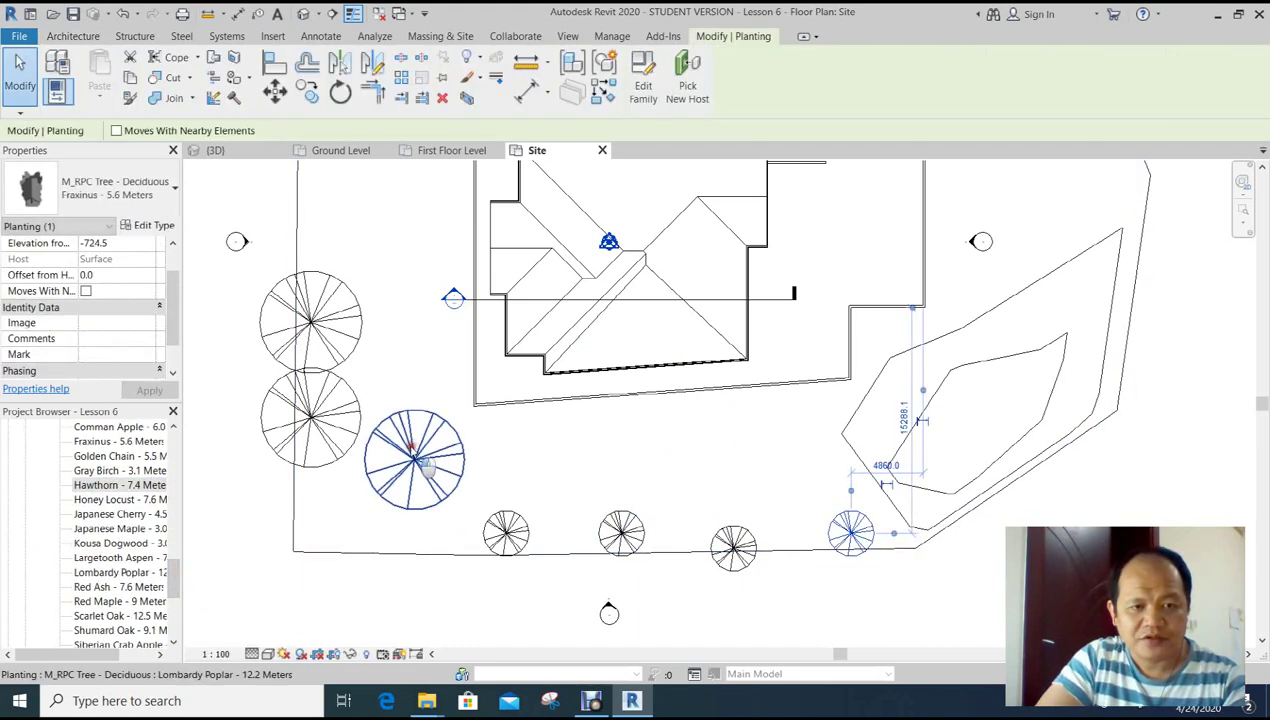
{"action": "left_click_drag", "start_coordinate": [176, 578], "coordinate": [176, 598]}
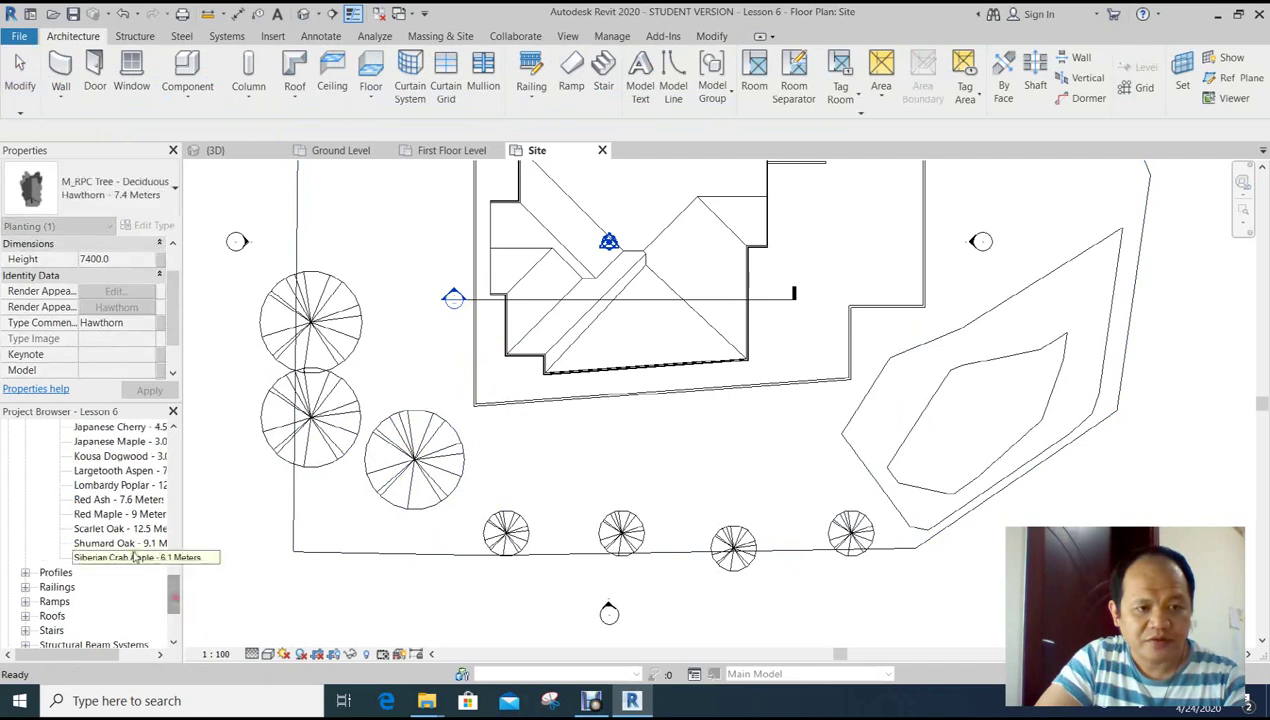
{"action": "left_click", "coordinate": [110, 529]}
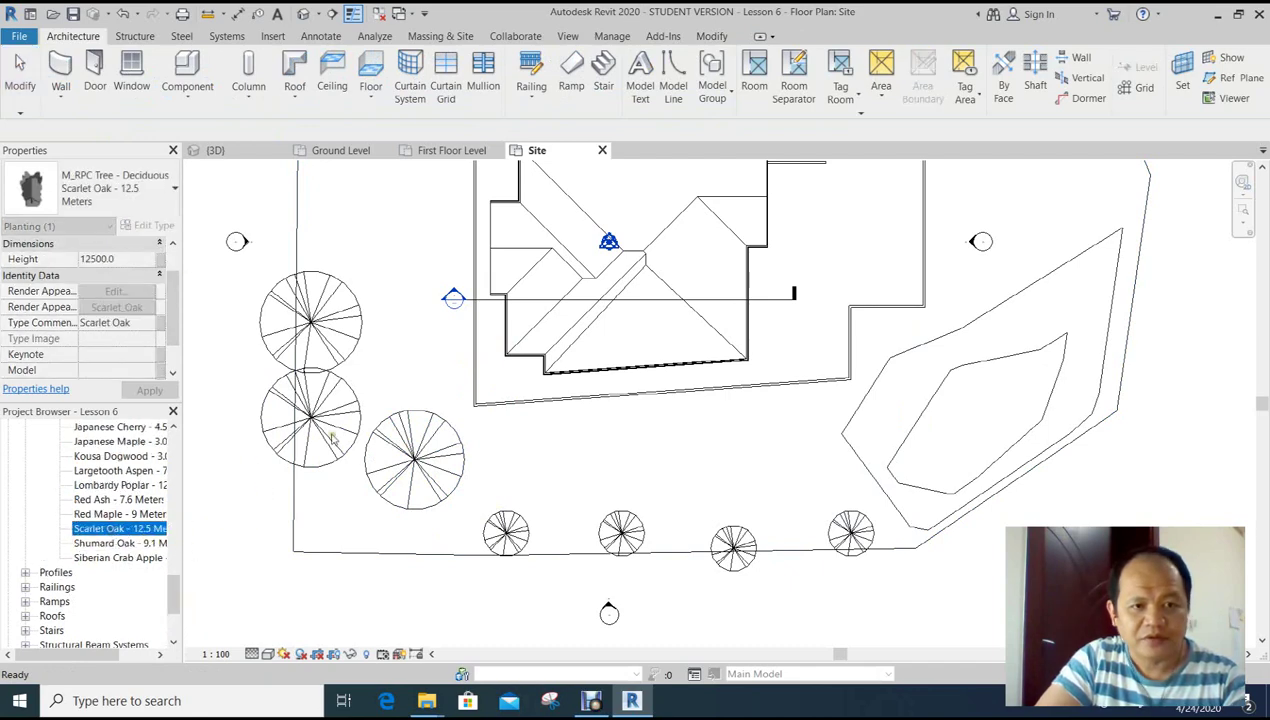
Change the two Lombardy Poplars left of the house to Kousa Dogwood and Comman Apple.
{"action": "left_click", "coordinate": [410, 484]}
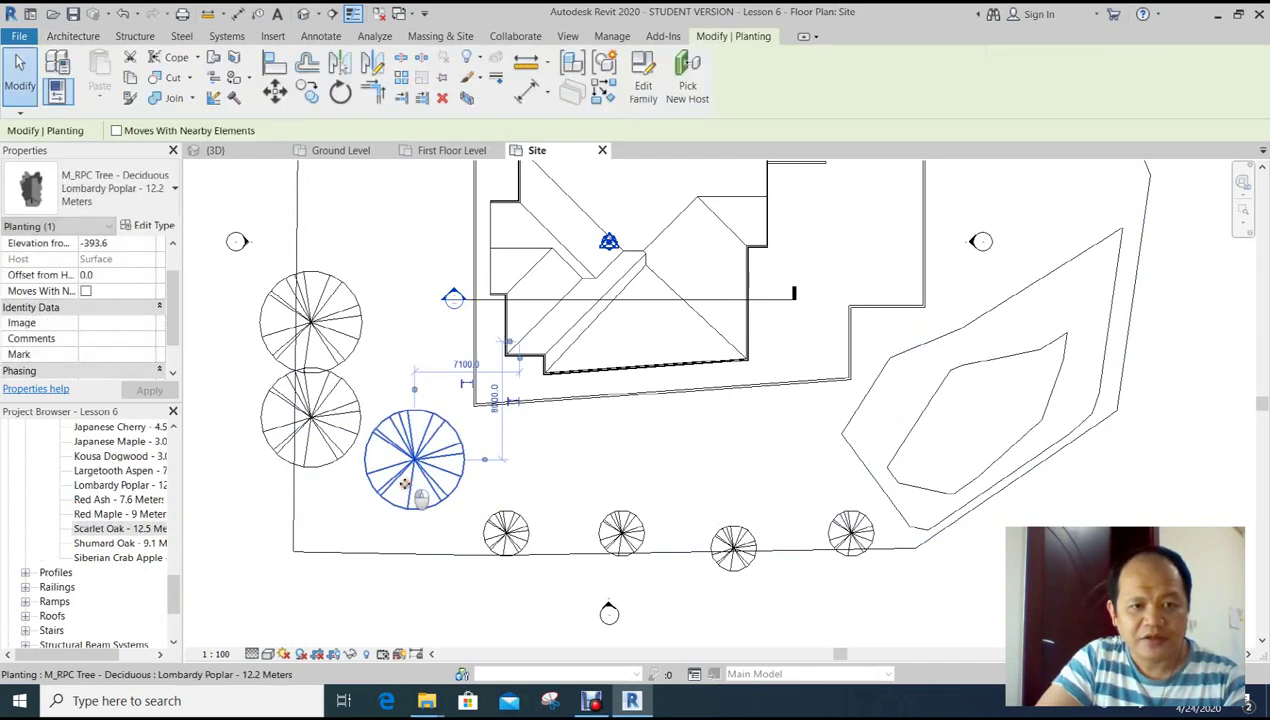
{"action": "left_click", "coordinate": [156, 199]}
{"action": "scroll", "coordinate": [120, 300], "scroll_direction": "up", "scroll_amount": 5}
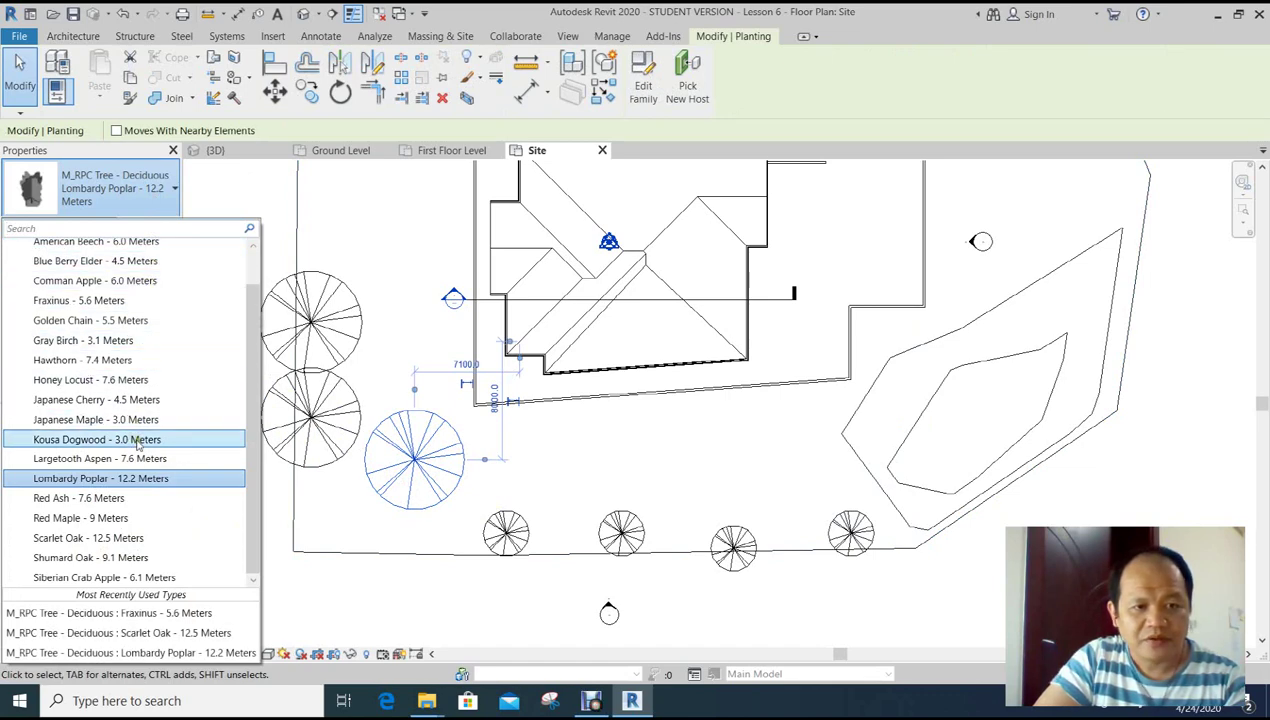
{"action": "left_click", "coordinate": [70, 440]}
{"action": "left_click", "coordinate": [351, 413]}
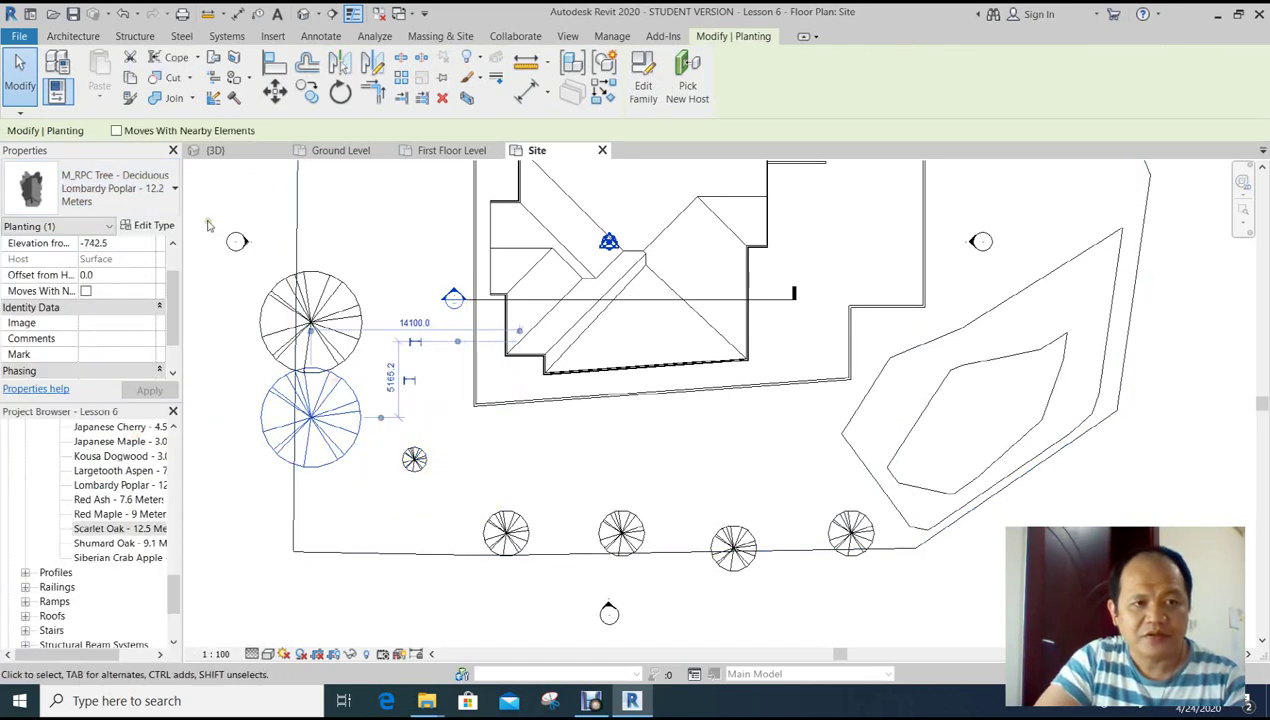
{"action": "left_click", "coordinate": [153, 195]}
{"action": "left_click", "coordinate": [130, 263]}
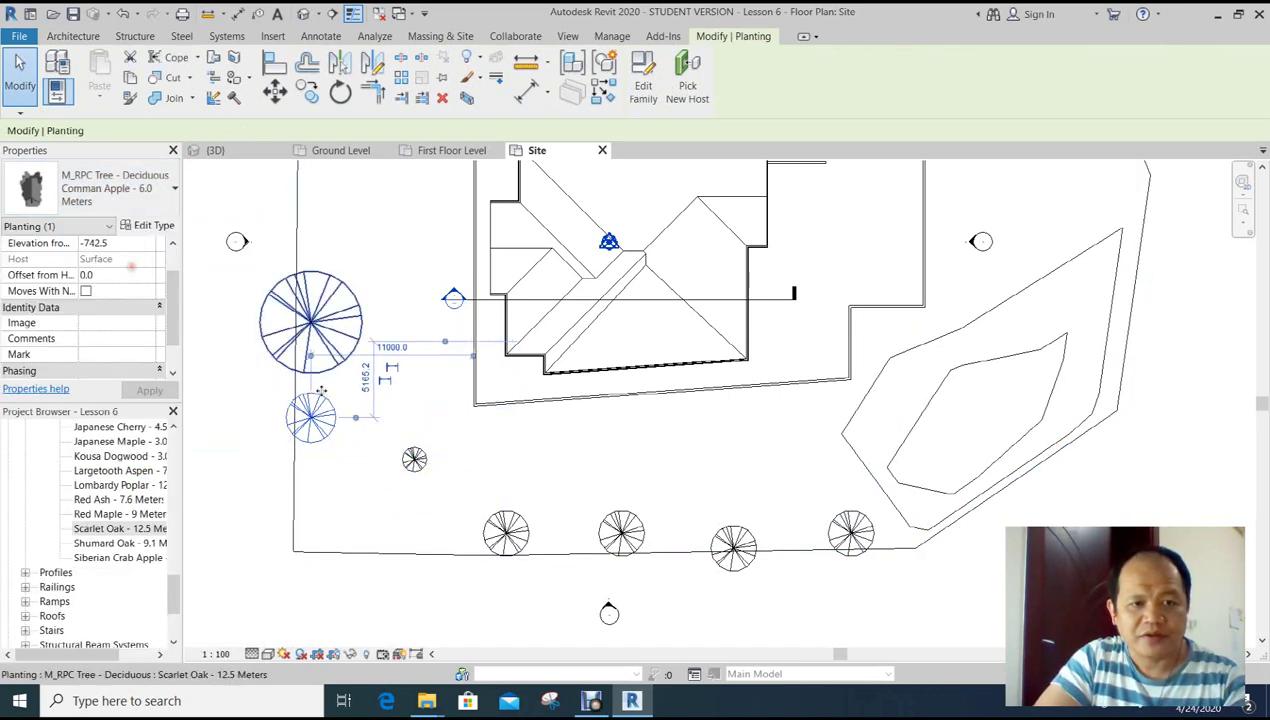
Change three bottom-boundary trees to Japanese Cherry.
{"action": "middle_click_drag", "start_coordinate": [372, 480], "coordinate": [395, 497]}
{"action": "left_click", "coordinate": [527, 547]}
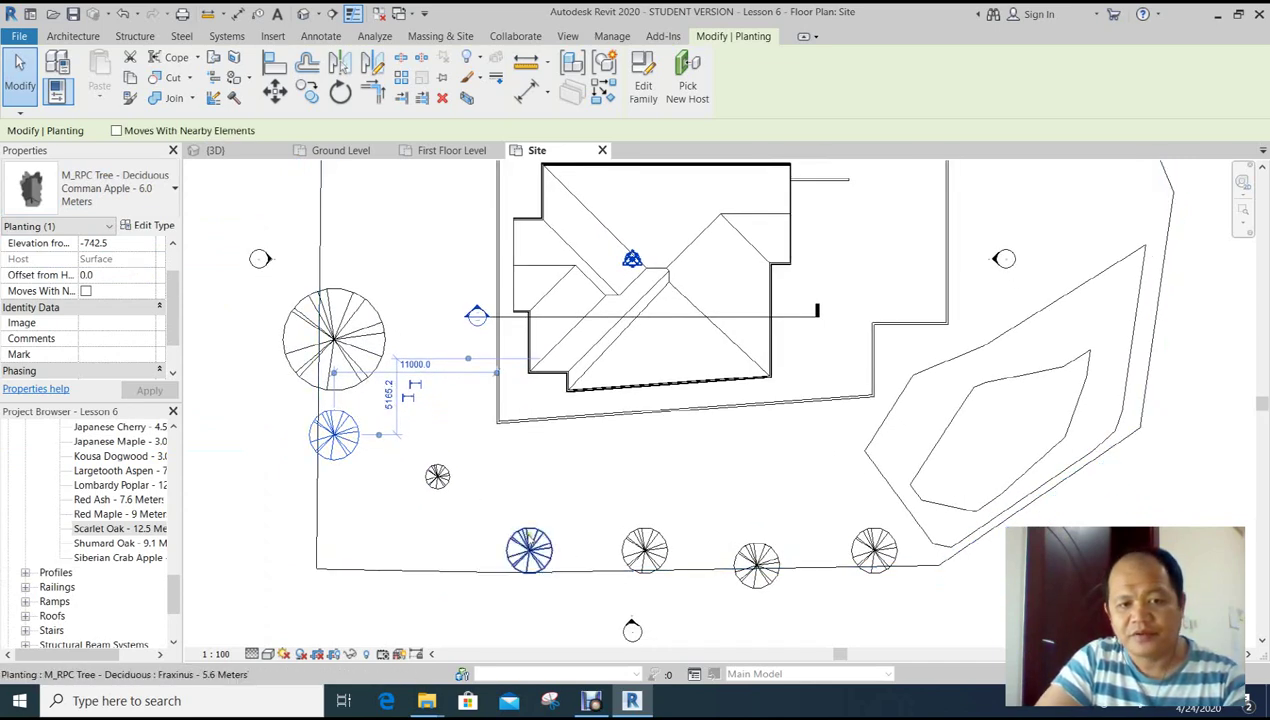
{"action": "left_click", "coordinate": [645, 545], "text": "ctrl"}
{"action": "left_click", "coordinate": [756, 556], "text": "ctrl"}
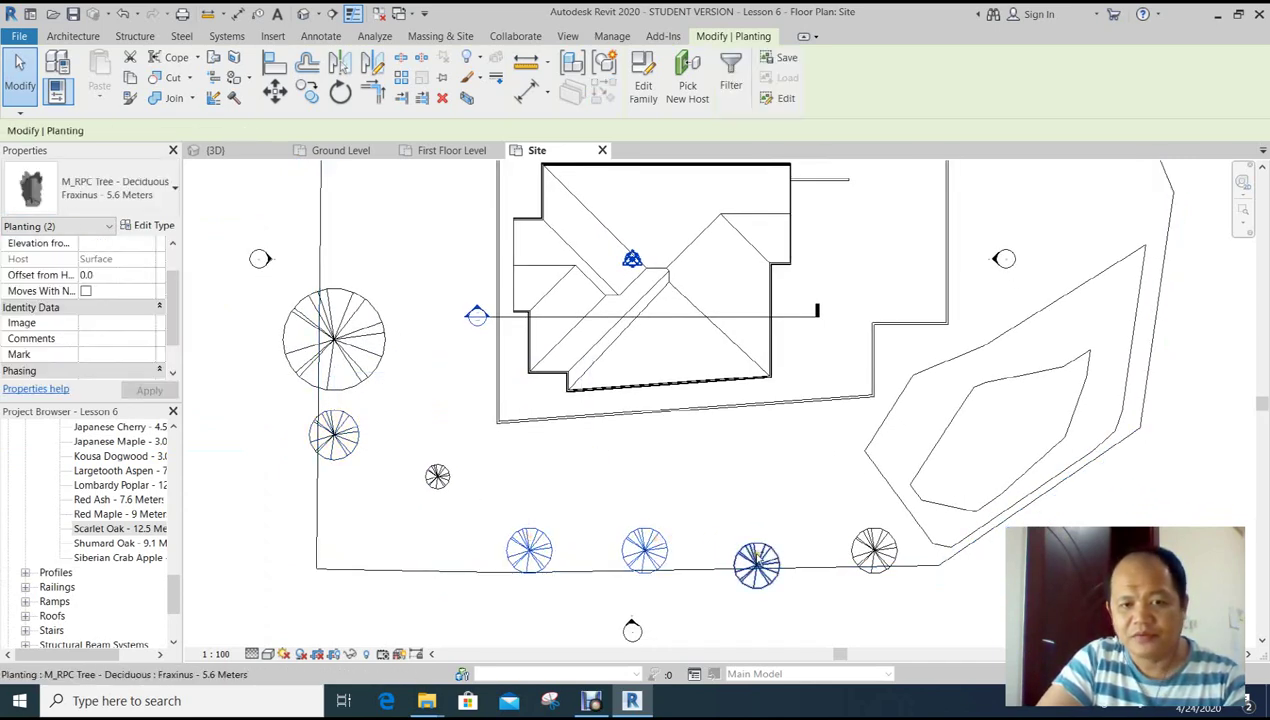
{"action": "left_click", "coordinate": [143, 205]}
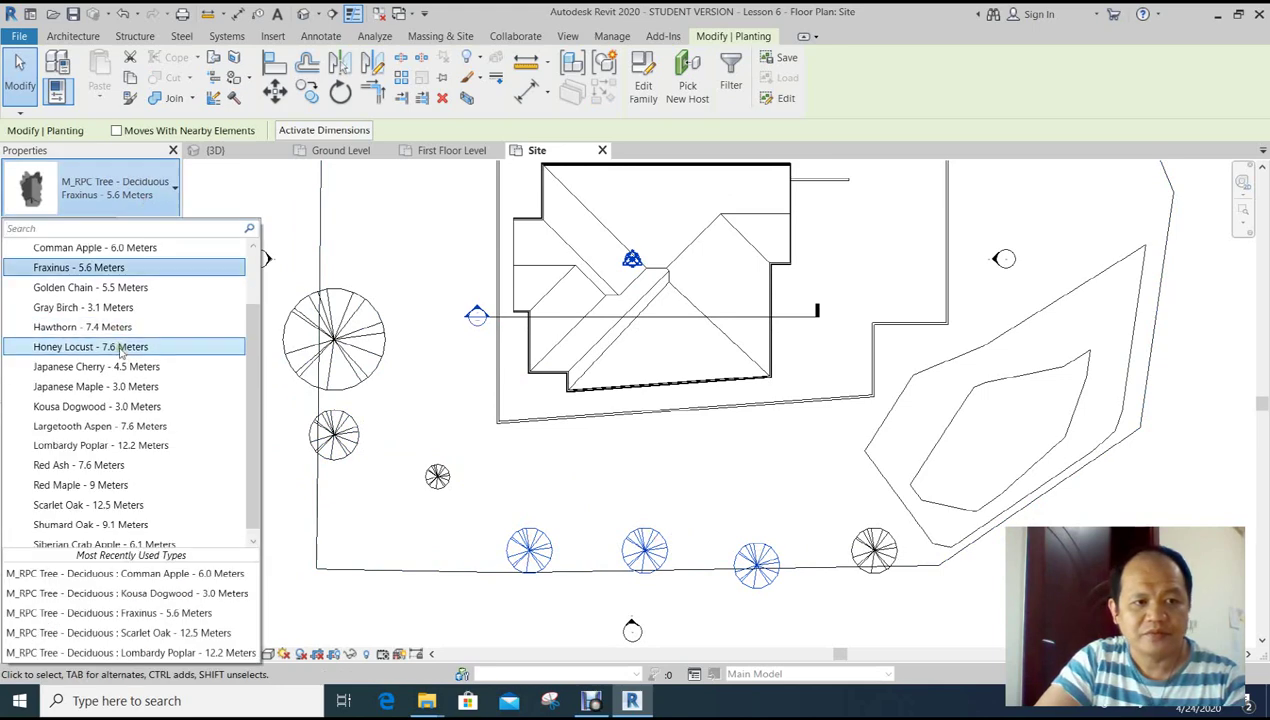
{"action": "left_click", "coordinate": [110, 366]}
{"action": "scroll", "coordinate": [660, 488], "scroll_direction": "down", "scroll_amount": 3}
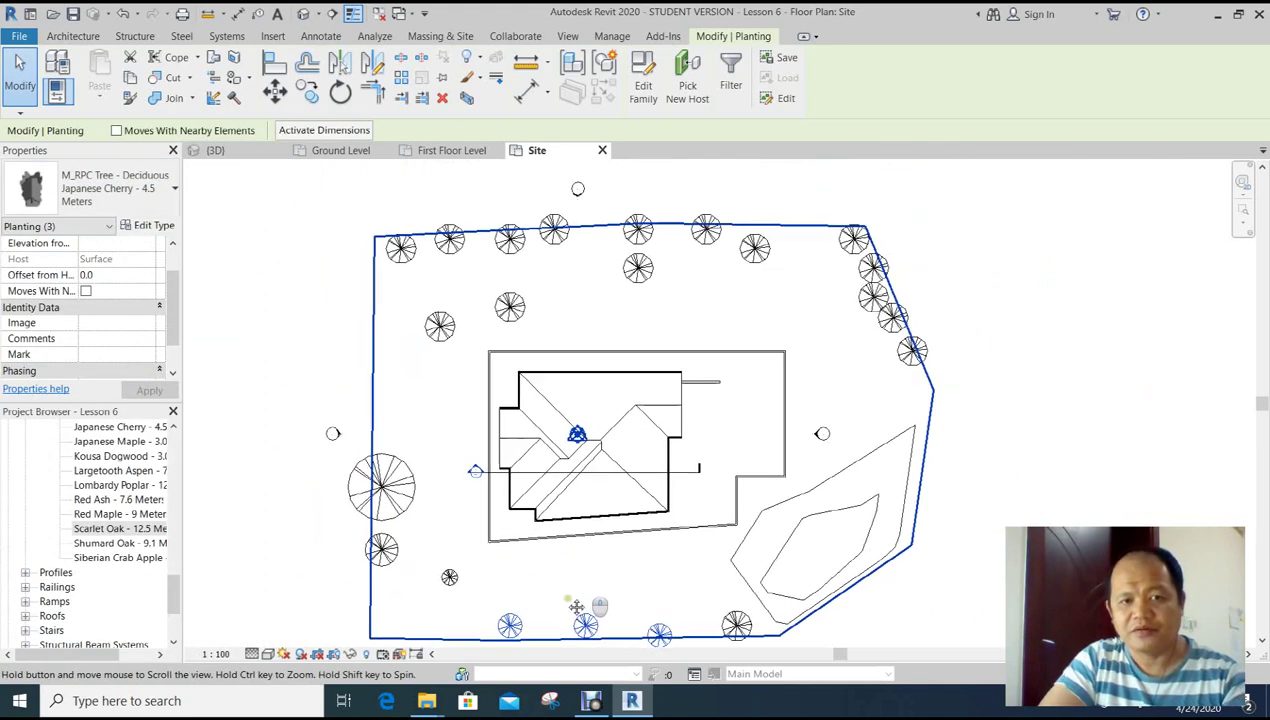
{"action": "left_click", "coordinate": [539, 530]}
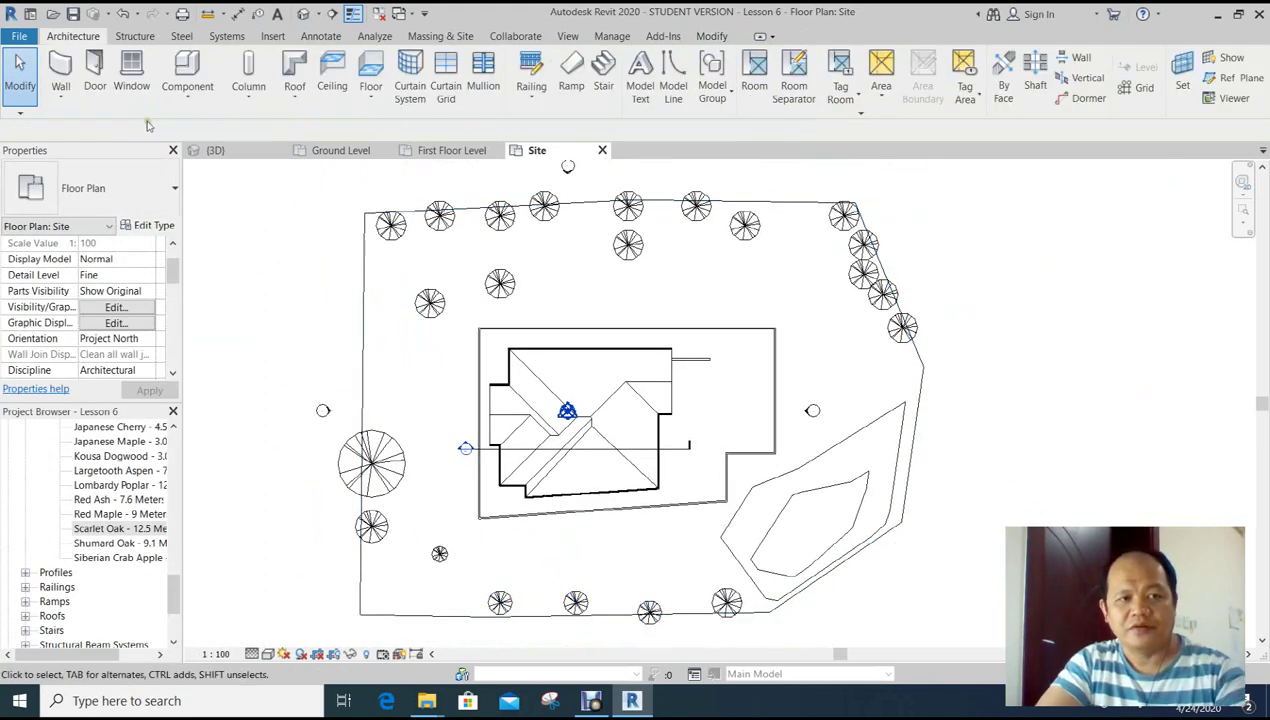
Switch to the {3D} view and orbit and zoom to inspect the house, wall and trees.
{"action": "left_click", "coordinate": [215, 150]}
{"action": "scroll", "coordinate": [820, 470], "scroll_direction": "down", "scroll_amount": 3}
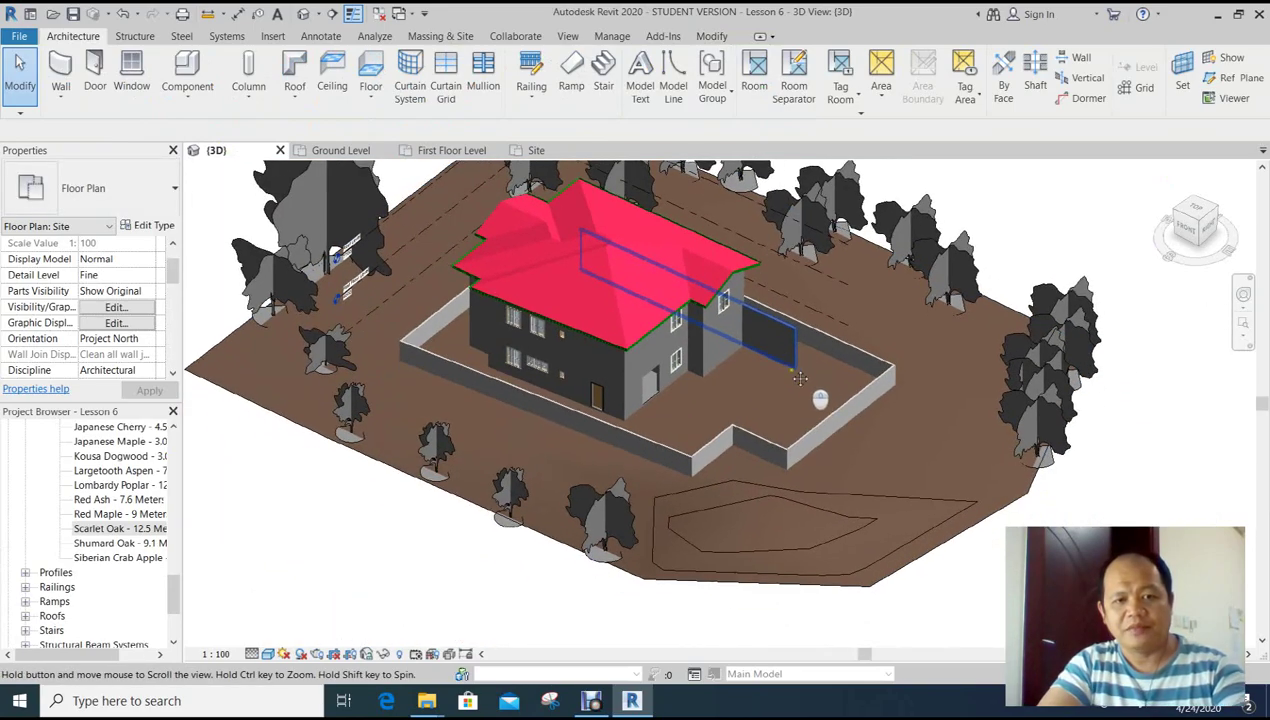
{"action": "scroll", "coordinate": [820, 473], "scroll_direction": "up", "scroll_amount": 2}
{"action": "mouse_move", "coordinate": [820, 472]}
{"action": "middle_mouse_down", "text": "shift"}
{"action": "mouse_move", "coordinate": [870, 533]}
{"action": "mouse_move", "coordinate": [1020, 548]}
{"action": "middle_mouse_up", "text": "shift"}
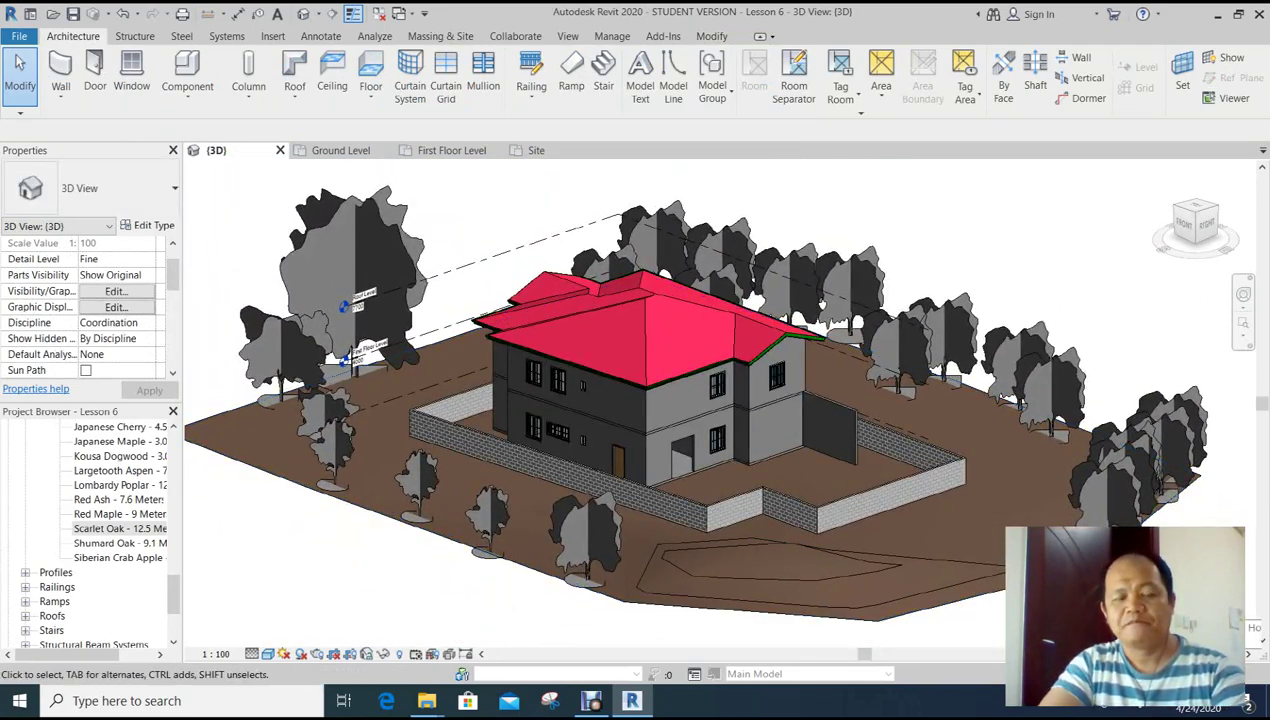
{"action": "scroll", "coordinate": [1020, 548], "scroll_direction": "up", "scroll_amount": 2}
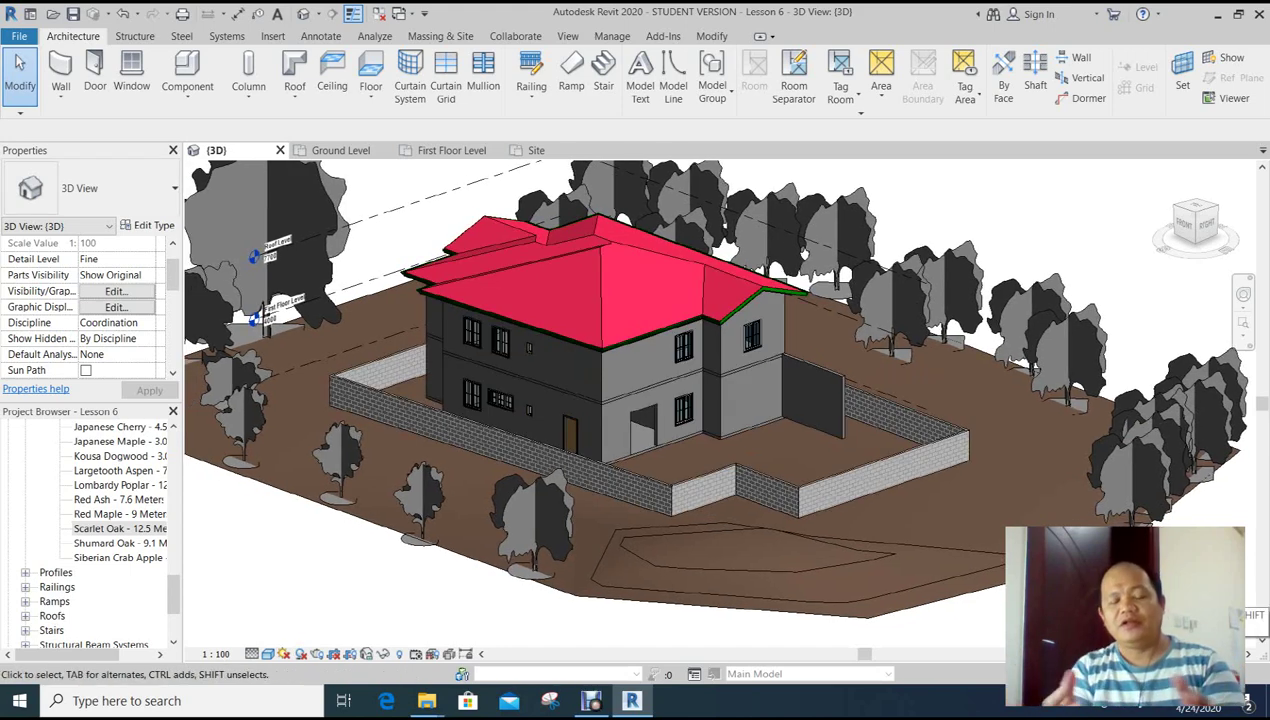